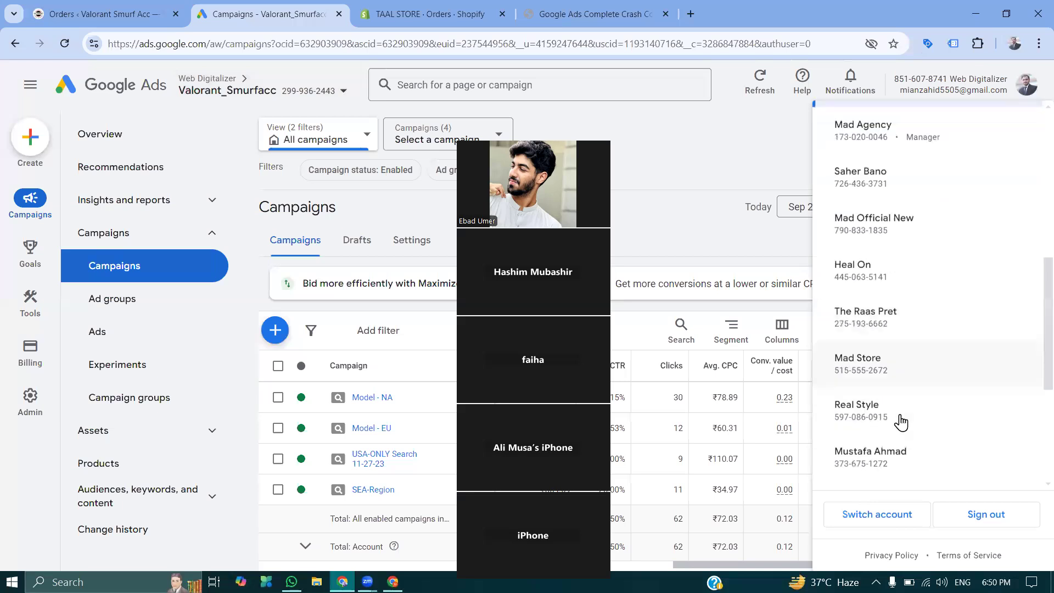
- Open the Mad Store ads account and close the Valorant orders, Valorant campaigns and TAAL STORE orders tabs
{"action": "left_click", "coordinate": [859, 363]}
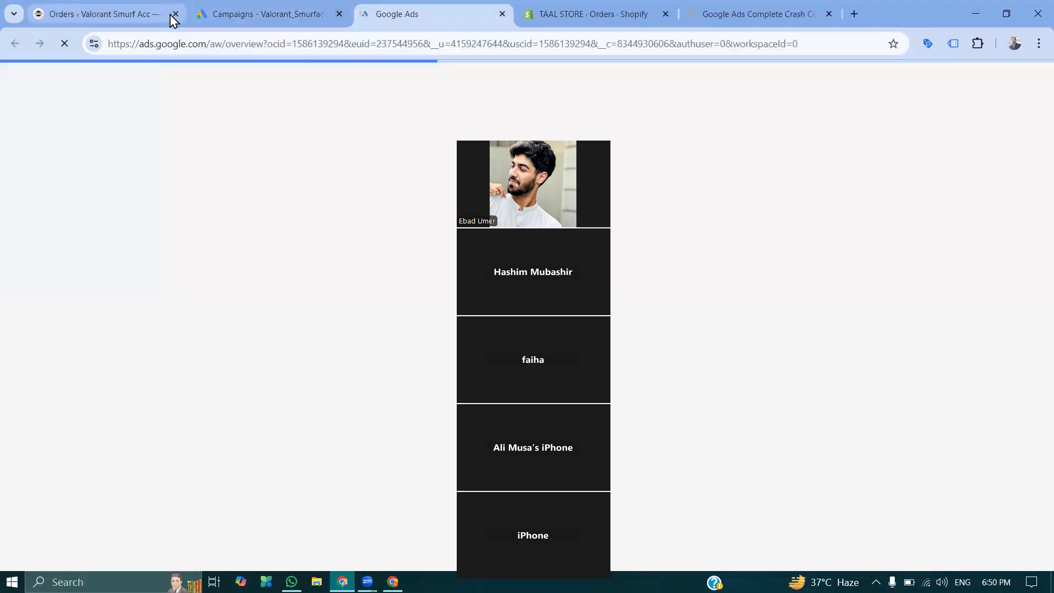
{"action": "left_click", "coordinate": [175, 14]}
{"action": "left_click", "coordinate": [174, 14]}
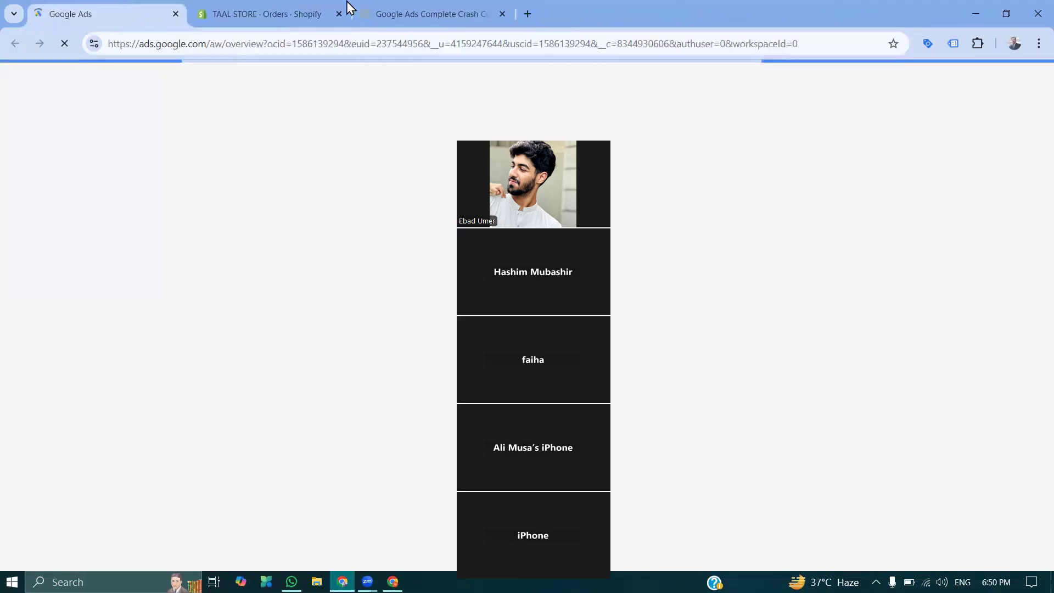
{"action": "left_click", "coordinate": [292, 13]}
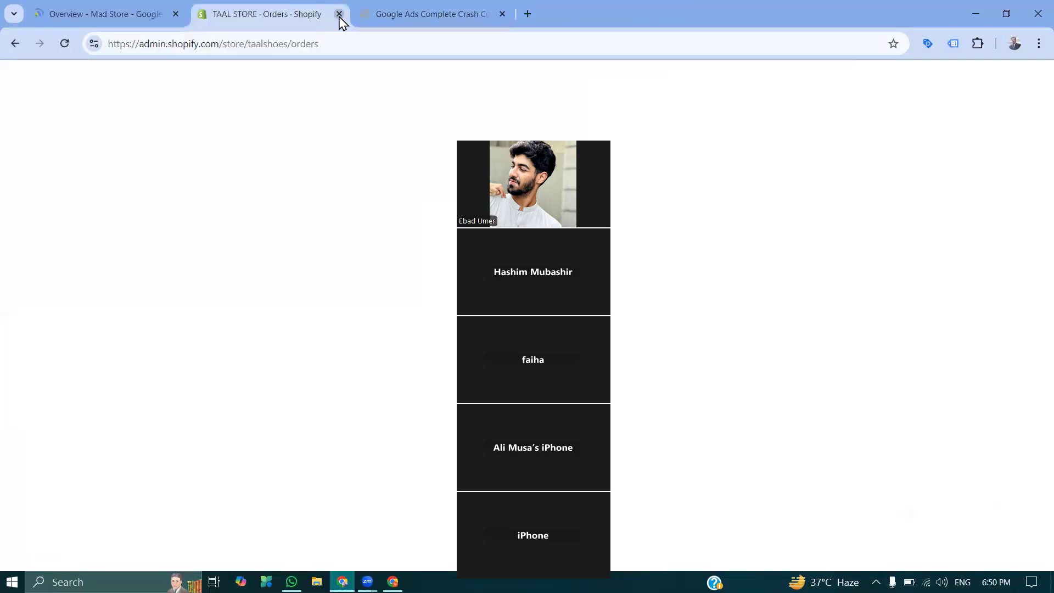
{"action": "left_click", "coordinate": [339, 14]}
{"action": "left_click", "coordinate": [96, 12]}
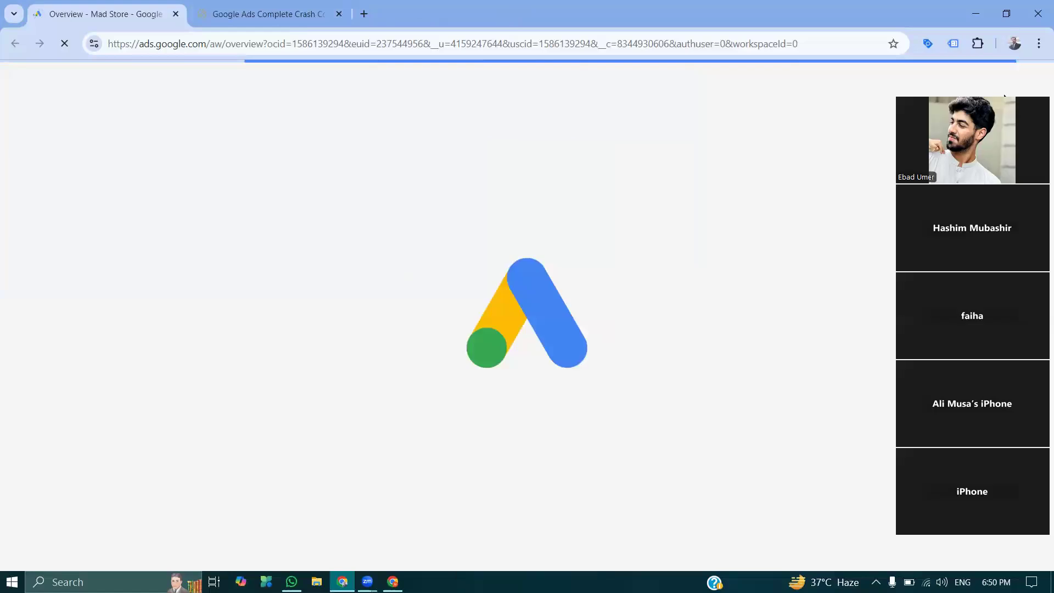
- Open the Mad Store account's campaign list and hide the overdue payment alert
{"action": "left_click", "coordinate": [128, 267]}
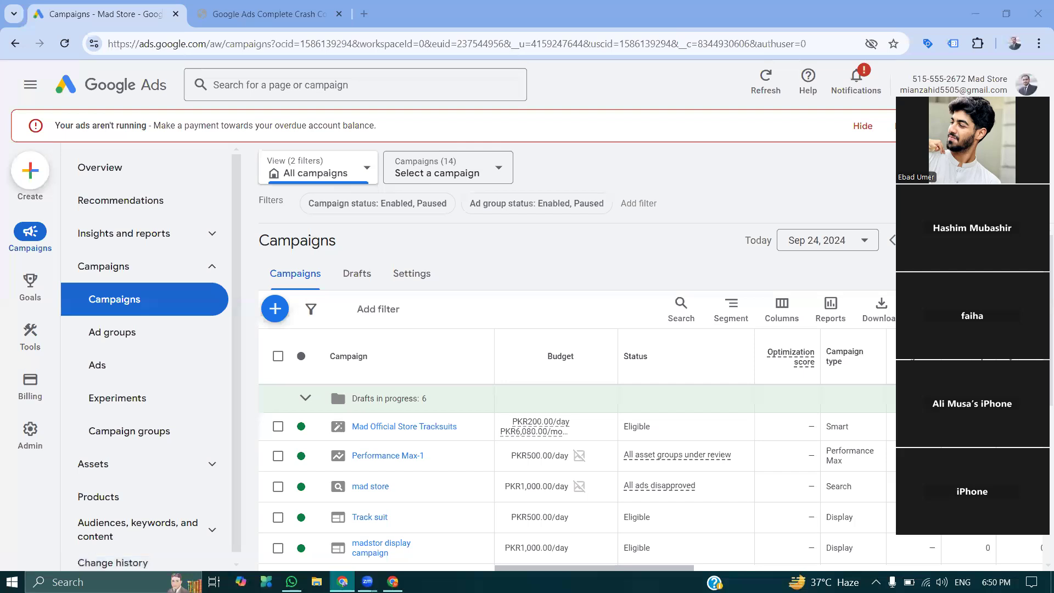
{"action": "scroll", "coordinate": [527, 324], "scroll_direction": "down", "scroll_amount": 3}
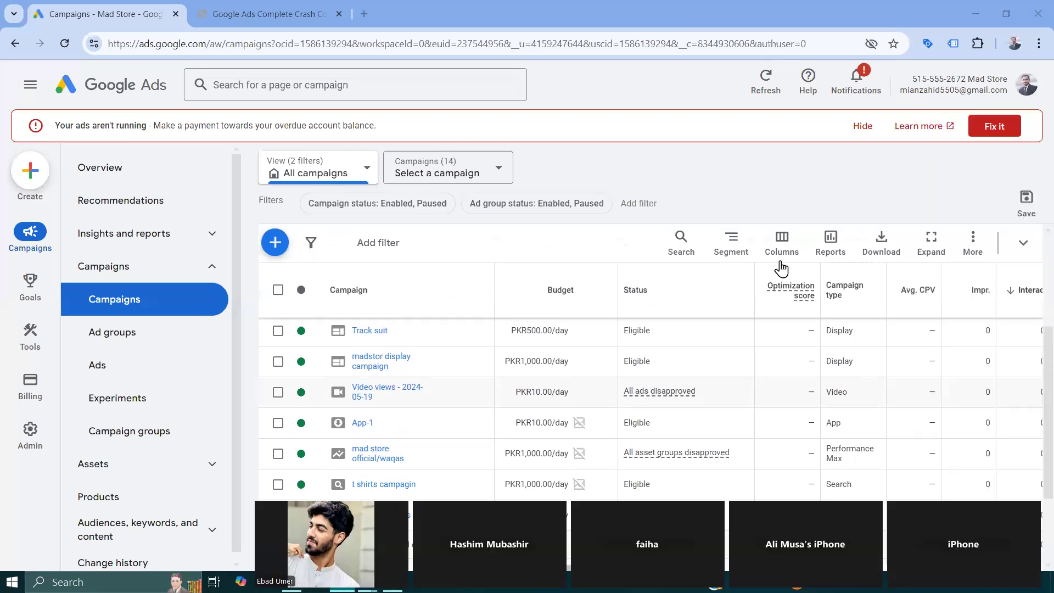
{"action": "scroll", "coordinate": [781, 269], "scroll_direction": "down", "scroll_amount": 3}
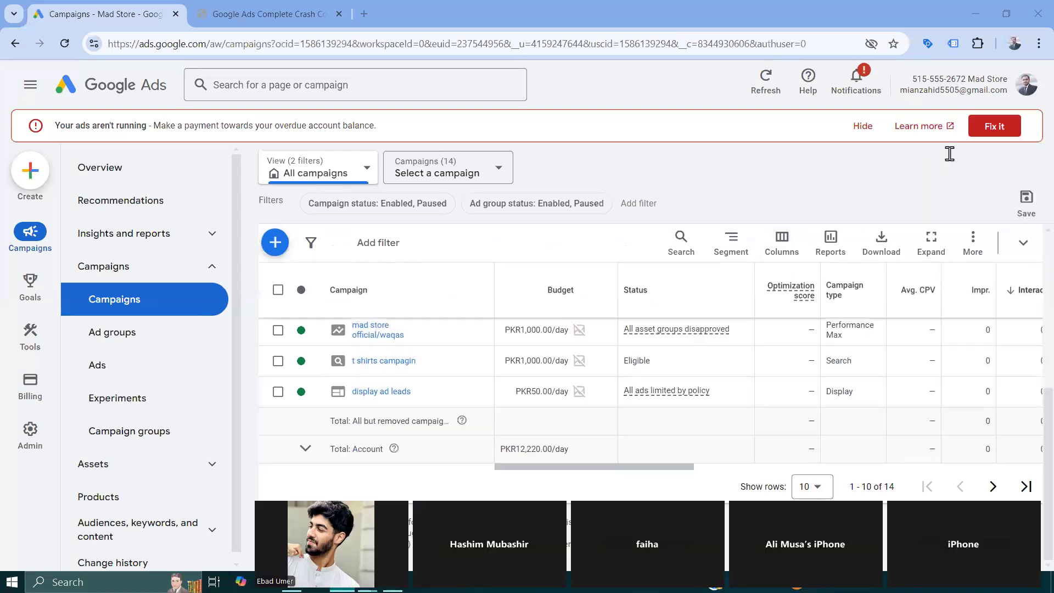
{"action": "left_click", "coordinate": [868, 130]}
{"action": "scroll", "coordinate": [710, 407], "scroll_direction": "up", "scroll_amount": 6}
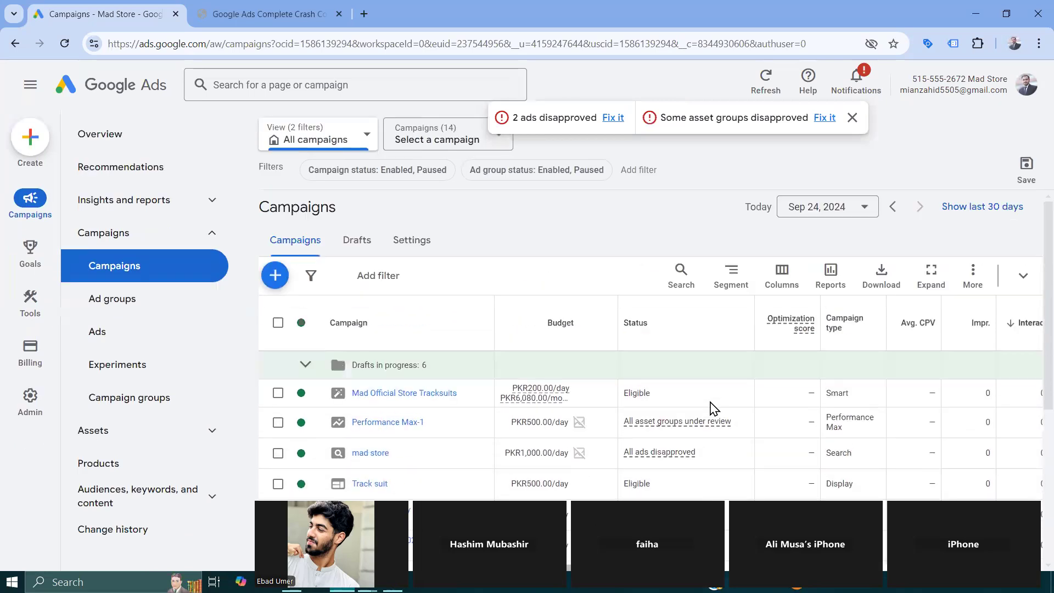
- Look through the campaign table's columns and dismiss the notices about disapproved ads and asset groups
{"action": "scroll", "coordinate": [712, 408], "scroll_direction": "down", "scroll_amount": 1}
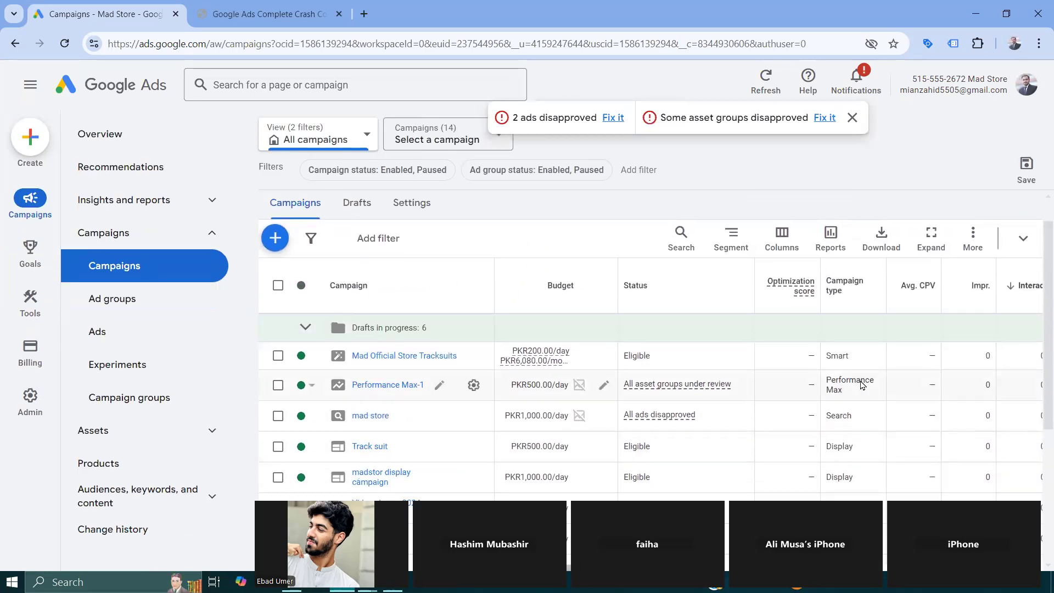
{"action": "scroll", "coordinate": [864, 383], "scroll_direction": "right", "scroll_amount": 5}
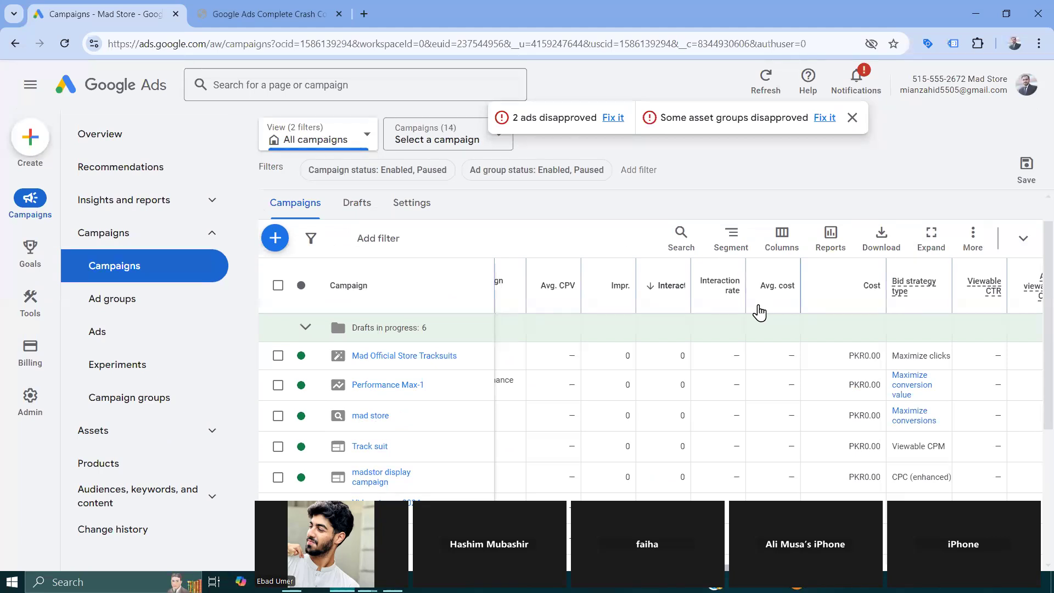
{"action": "scroll", "coordinate": [759, 312], "scroll_direction": "right", "scroll_amount": 5}
{"action": "scroll", "coordinate": [759, 310], "scroll_direction": "up", "scroll_amount": 1}
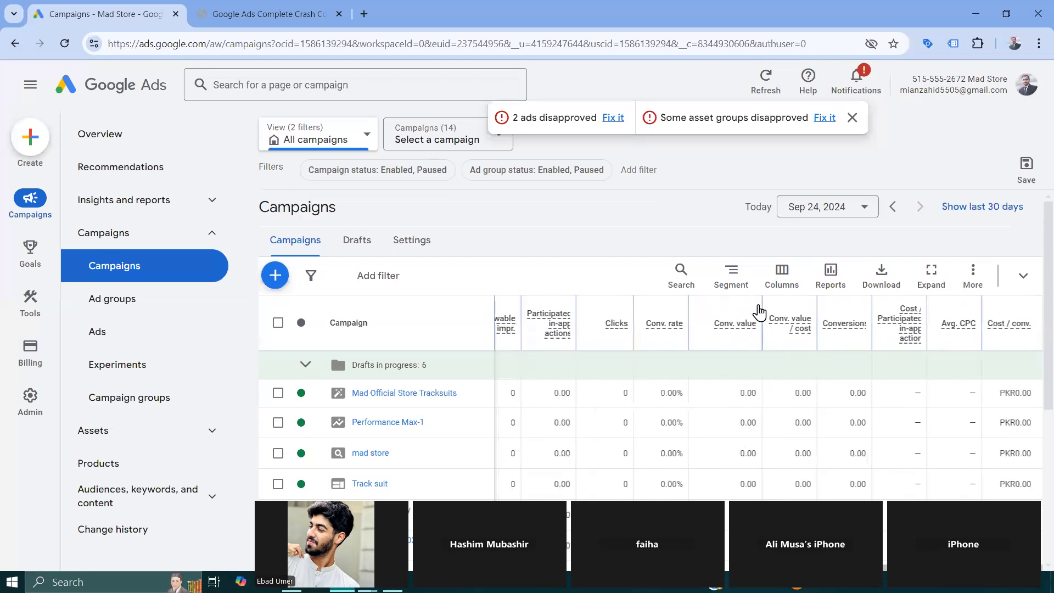
{"action": "scroll", "coordinate": [759, 309], "scroll_direction": "down", "scroll_amount": 5}
{"action": "left_click", "coordinate": [852, 117]}
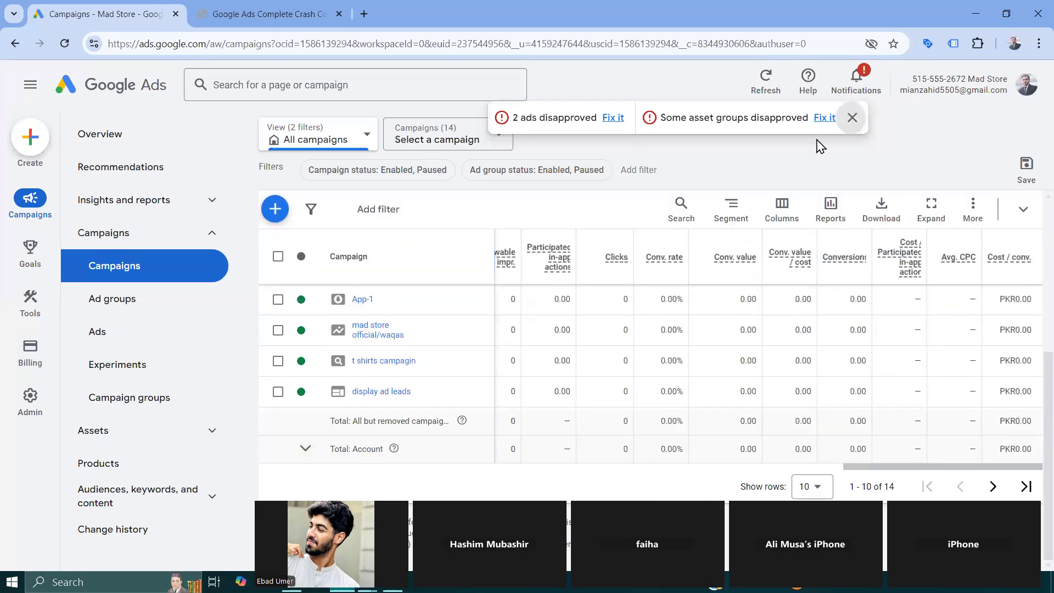
- Set the campaign report's date range to All time
{"action": "scroll", "coordinate": [758, 300], "scroll_direction": "up", "scroll_amount": 5}
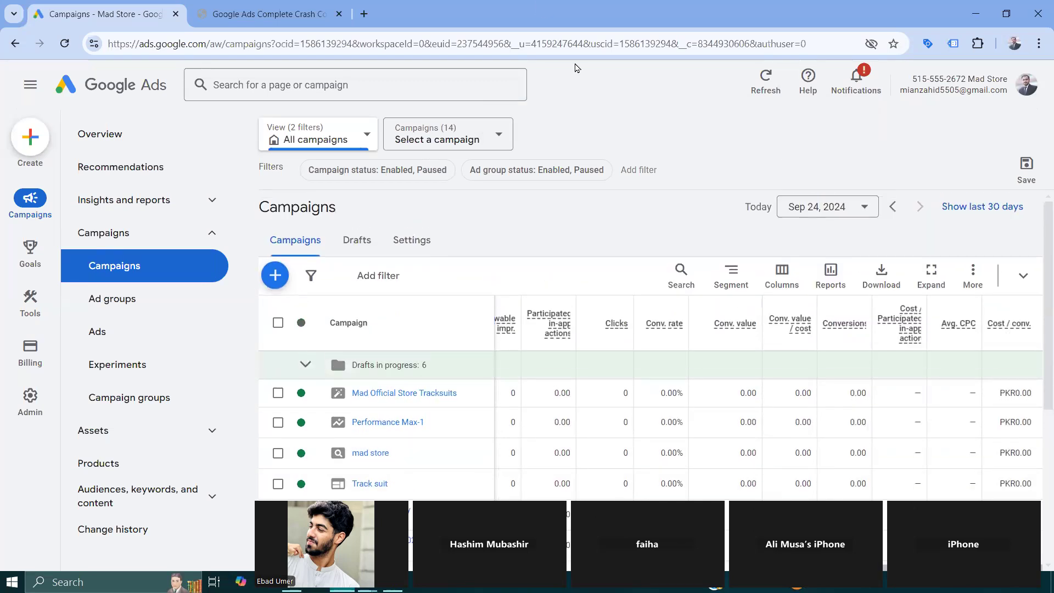
{"action": "left_click", "coordinate": [818, 208]}
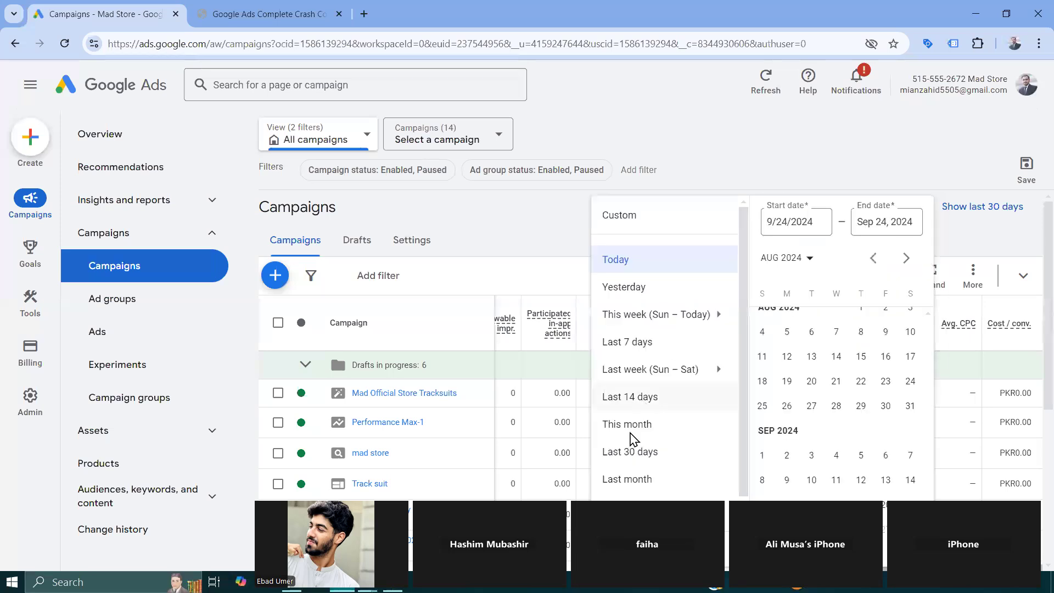
{"action": "scroll", "coordinate": [636, 478], "scroll_direction": "down", "scroll_amount": 2}
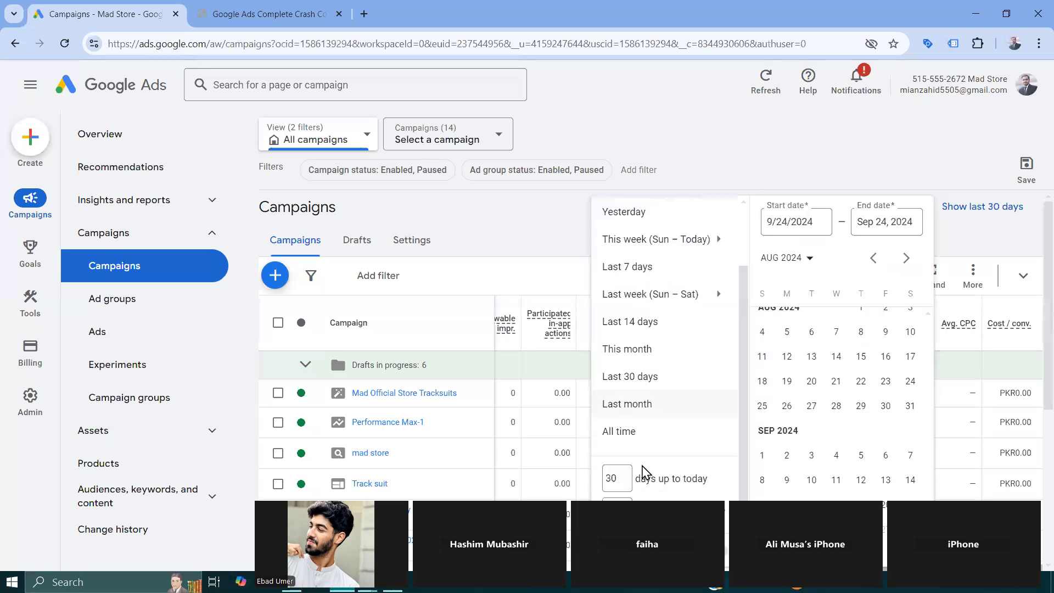
{"action": "left_click", "coordinate": [626, 434]}
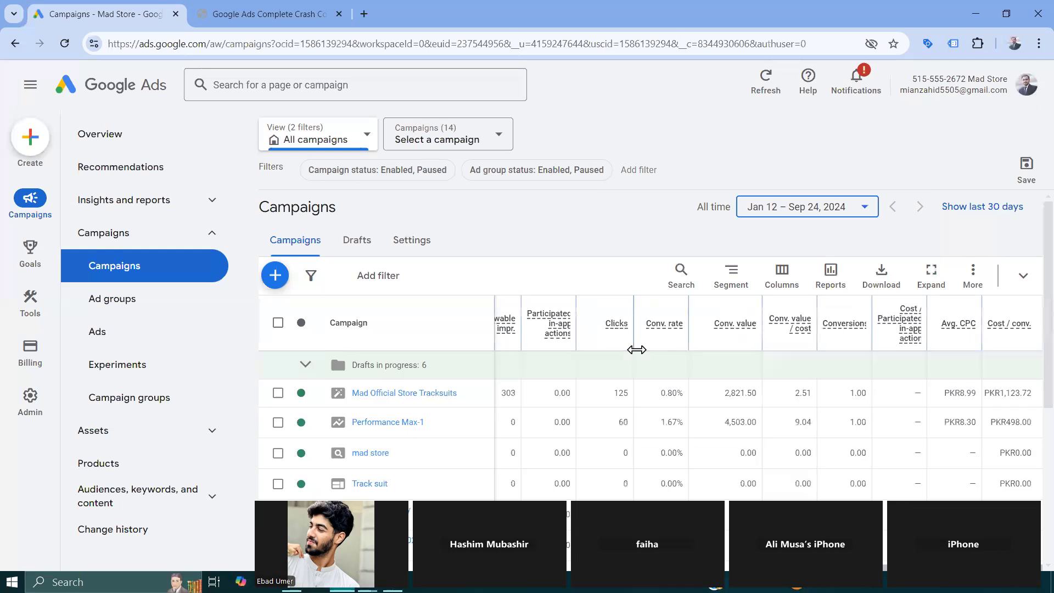
- Examine the campaigns' budgets, statuses and types, the Performance Max-1 review details and the Avg. CPV column's description
{"action": "scroll", "coordinate": [681, 400], "scroll_direction": "left", "scroll_amount": 10}
{"action": "scroll", "coordinate": [677, 403], "scroll_direction": "down", "scroll_amount": 1}
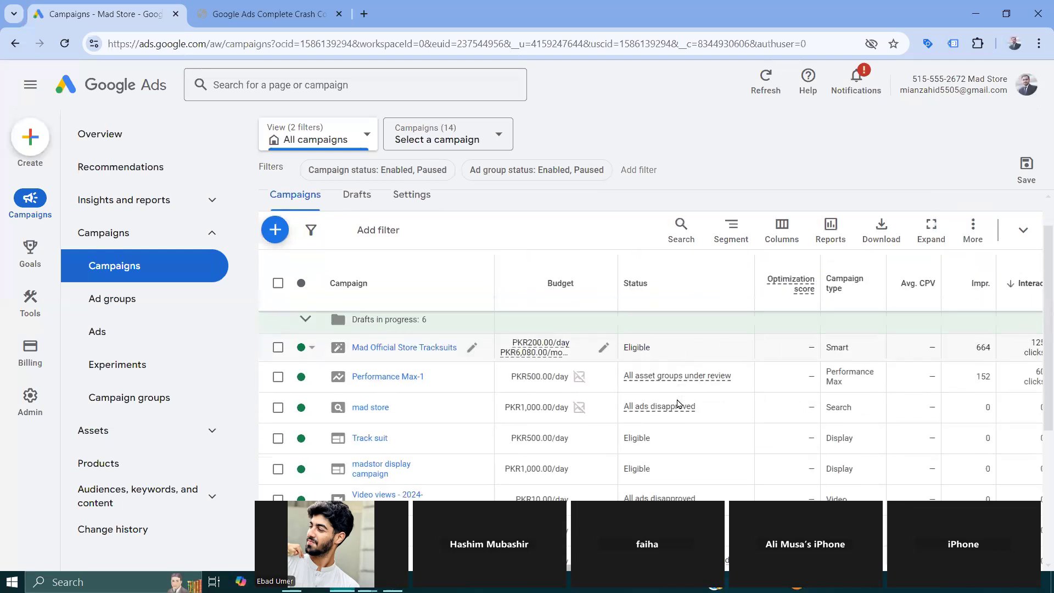
{"action": "mouse_move", "coordinate": [555, 360]}
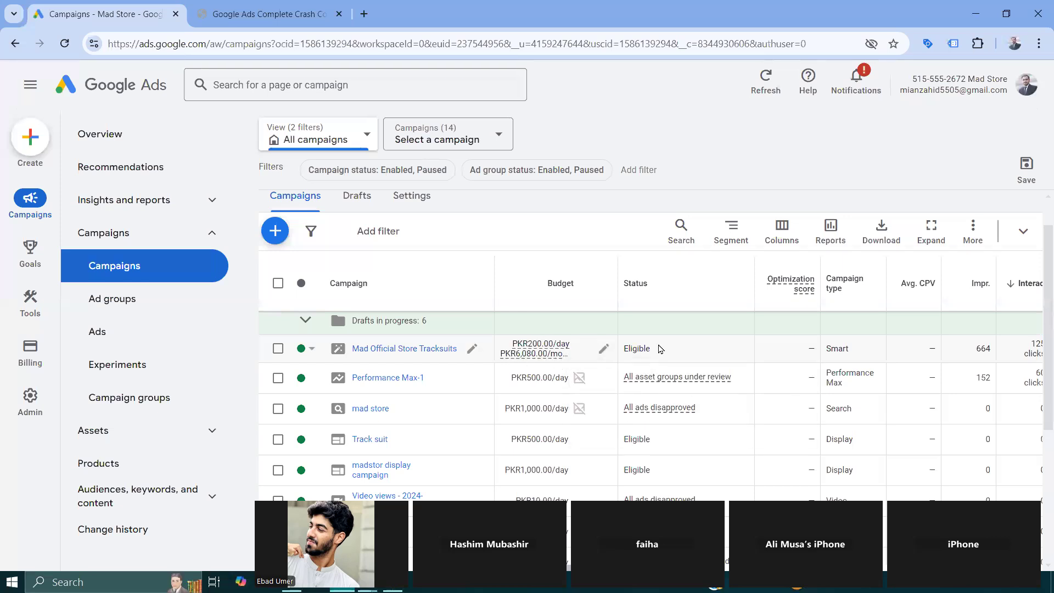
{"action": "mouse_move", "coordinate": [648, 387]}
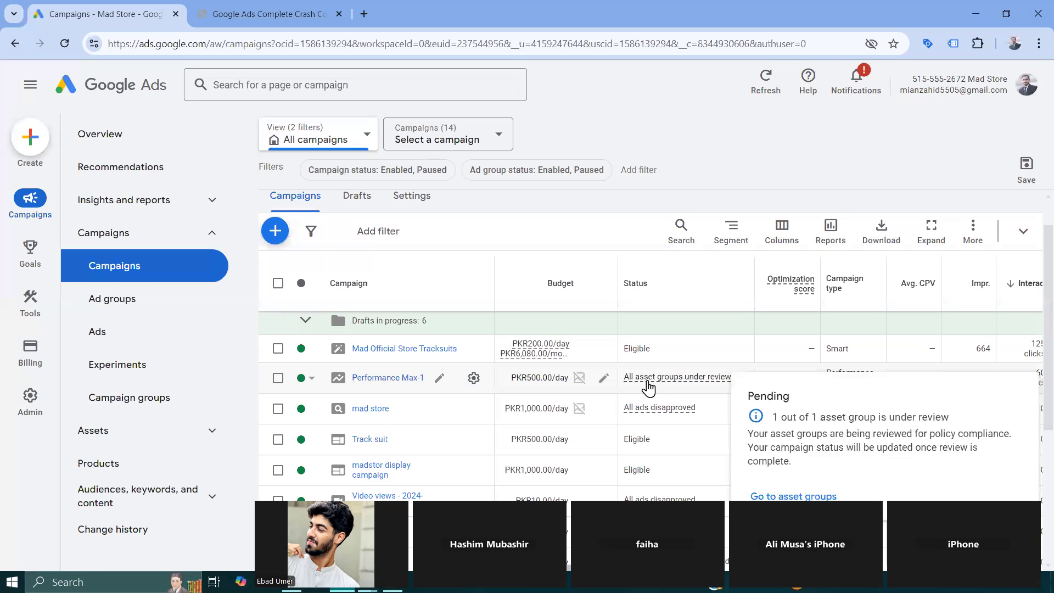
{"action": "scroll", "coordinate": [648, 388], "scroll_direction": "down", "scroll_amount": 1}
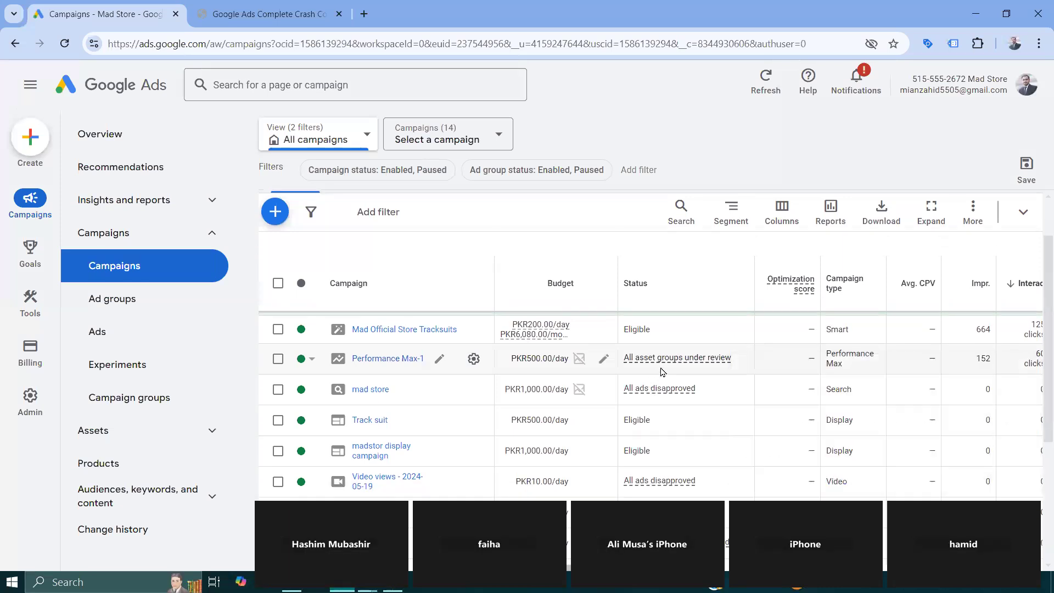
{"action": "mouse_move", "coordinate": [675, 397]}
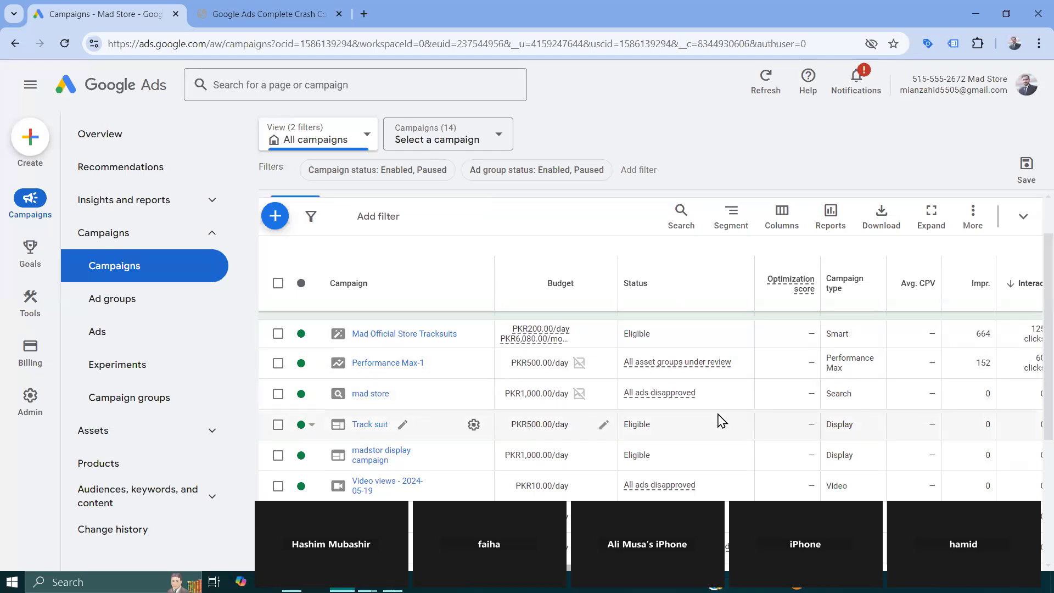
{"action": "scroll", "coordinate": [721, 421], "scroll_direction": "up", "scroll_amount": 1}
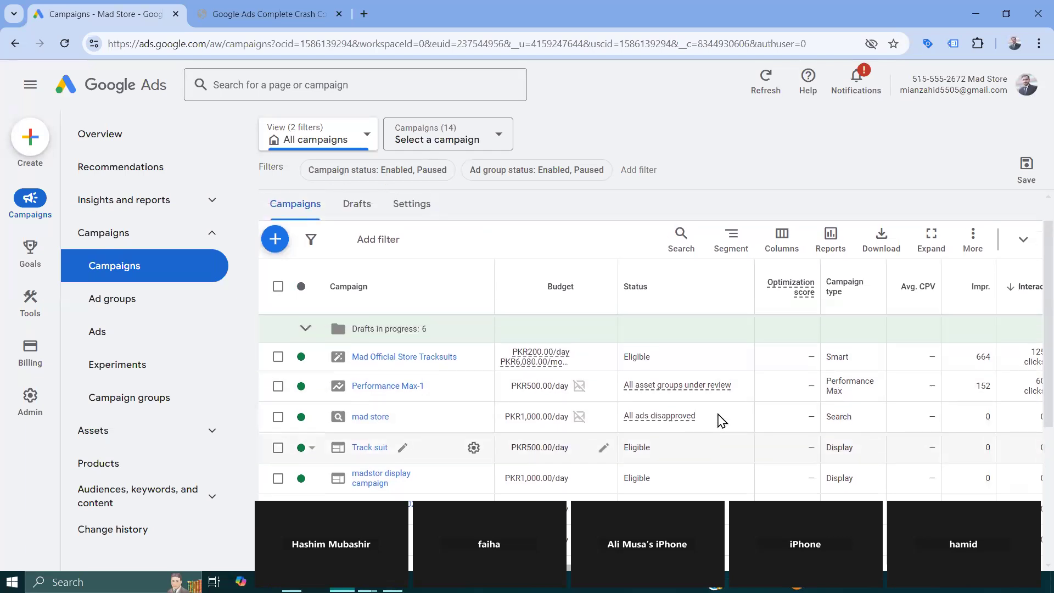
{"action": "scroll", "coordinate": [721, 421], "scroll_direction": "right", "scroll_amount": 4}
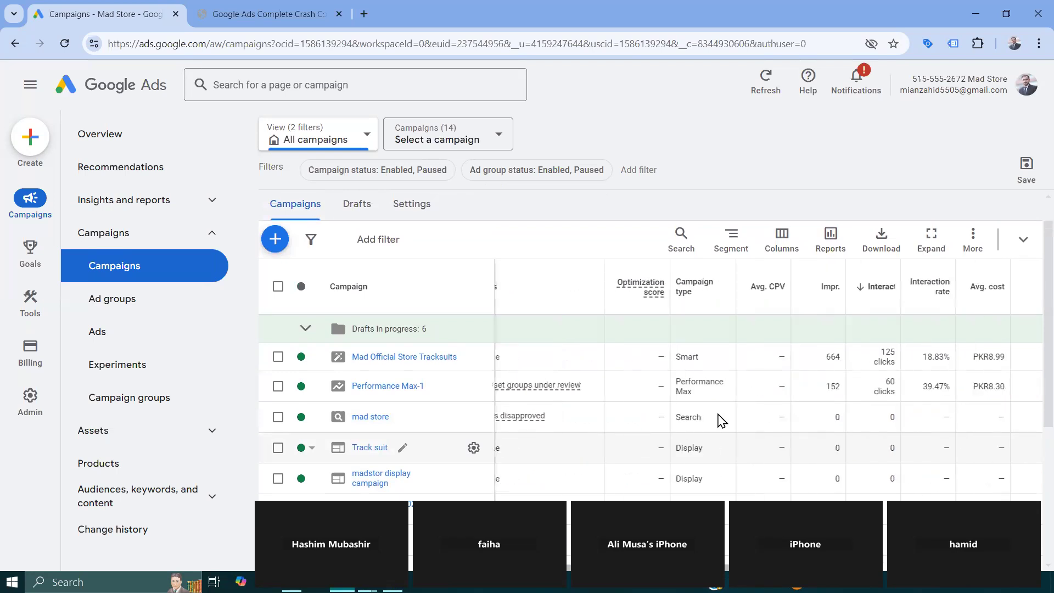
{"action": "mouse_move", "coordinate": [639, 293]}
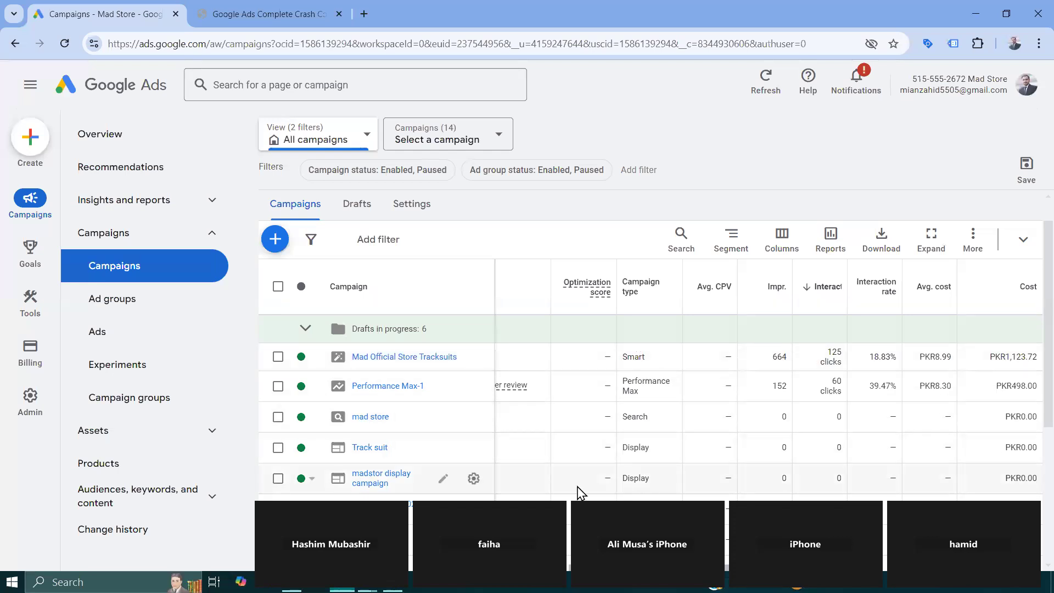
{"action": "mouse_move", "coordinate": [712, 296]}
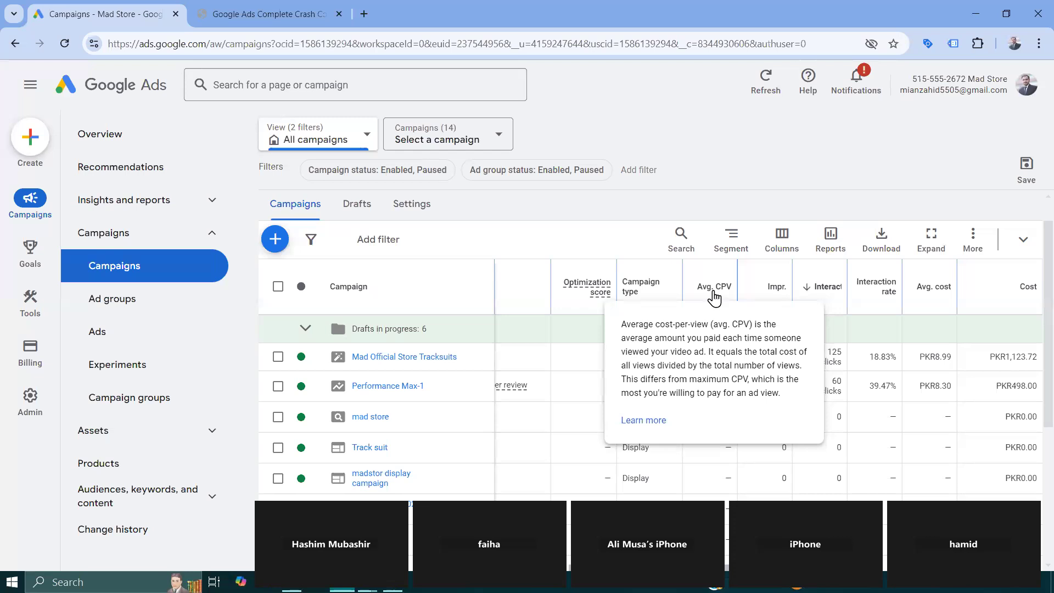
- Widen the Impr. and Interactions columns of the campaign table
{"action": "left_click_drag", "start_coordinate": [791, 288], "coordinate": [818, 288]}
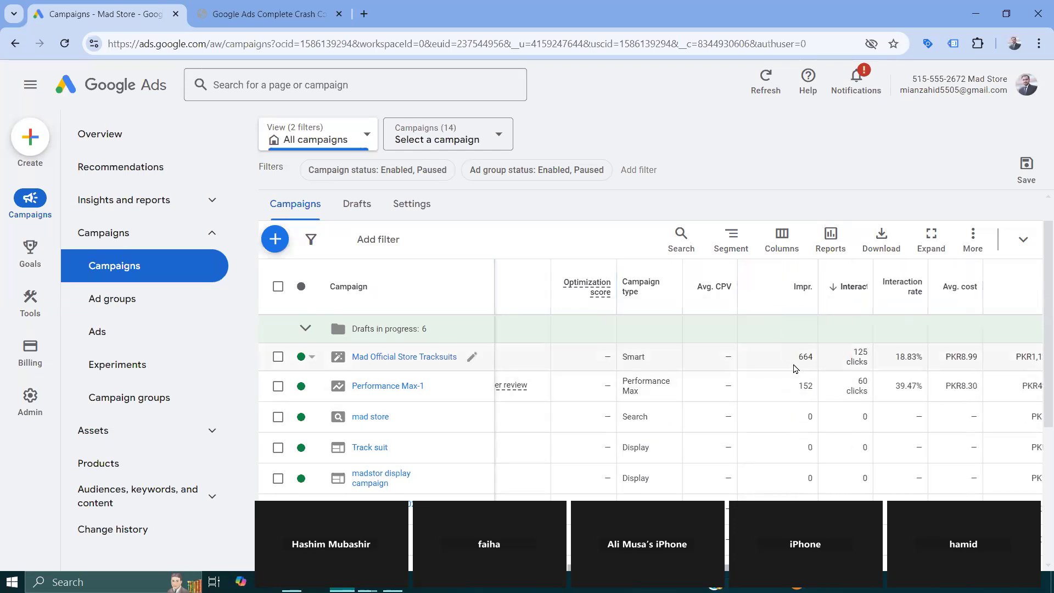
{"action": "scroll", "coordinate": [794, 368], "scroll_direction": "right", "scroll_amount": 5}
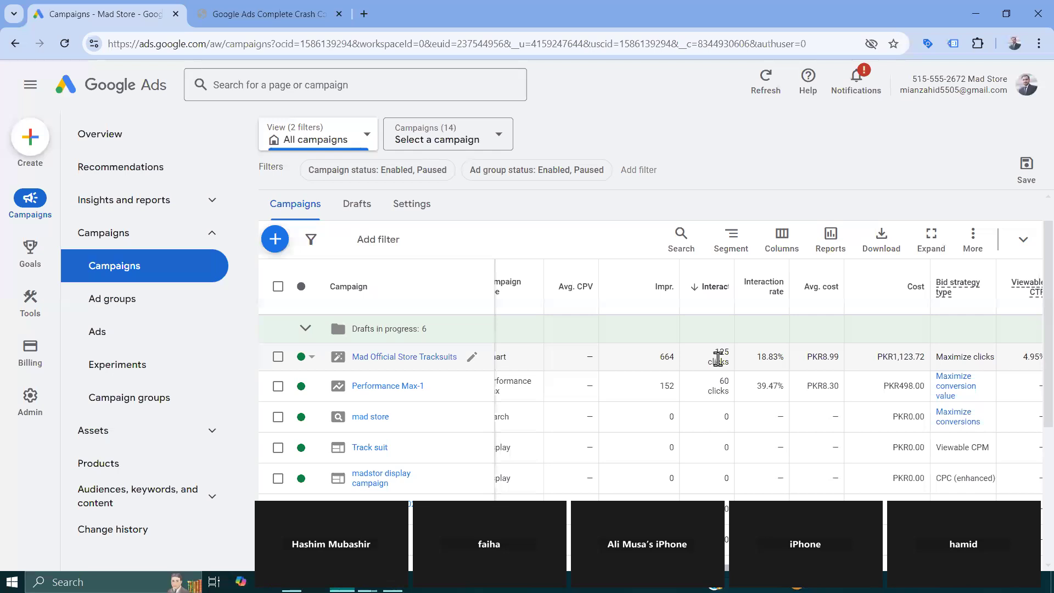
{"action": "left_click_drag", "start_coordinate": [735, 260], "coordinate": [760, 260]}
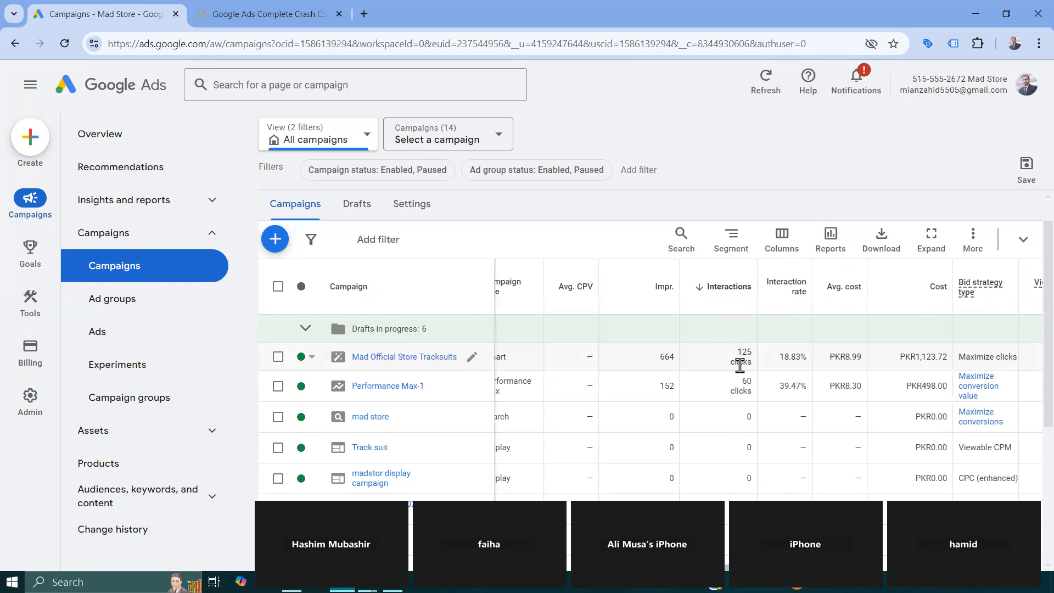
- Examine the Mad Official Store Tracksuits impressions, interactions and interaction rate, plus the campaigns' costs, bid strategies and the Viewable CTR description
{"action": "scroll", "coordinate": [740, 365], "scroll_direction": "right", "scroll_amount": 3}
{"action": "double_click", "coordinate": [692, 358]}
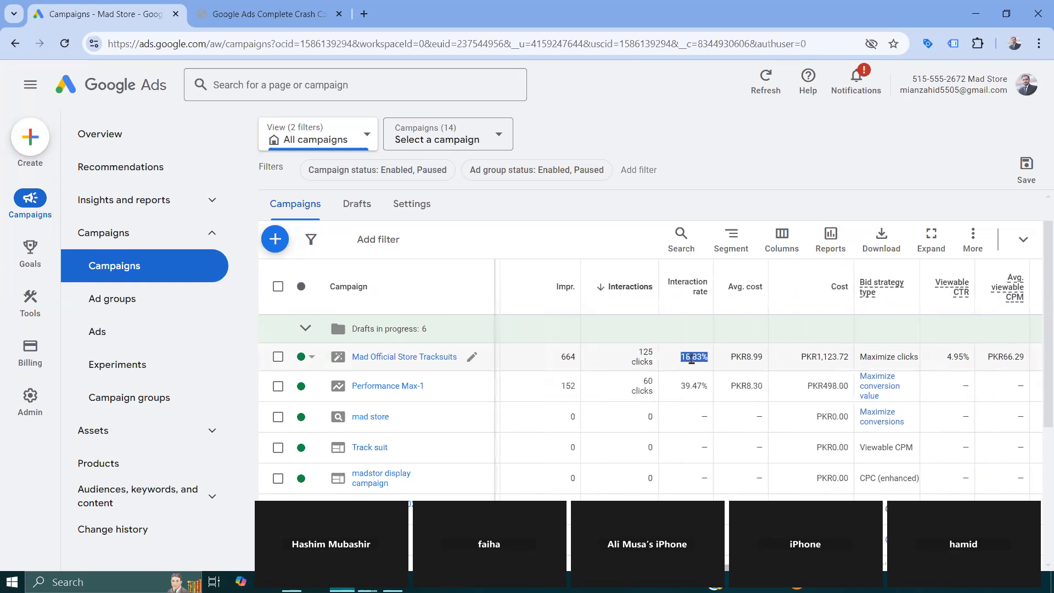
{"action": "double_click", "coordinate": [567, 357]}
{"action": "double_click", "coordinate": [646, 351]}
{"action": "double_click", "coordinate": [690, 354]}
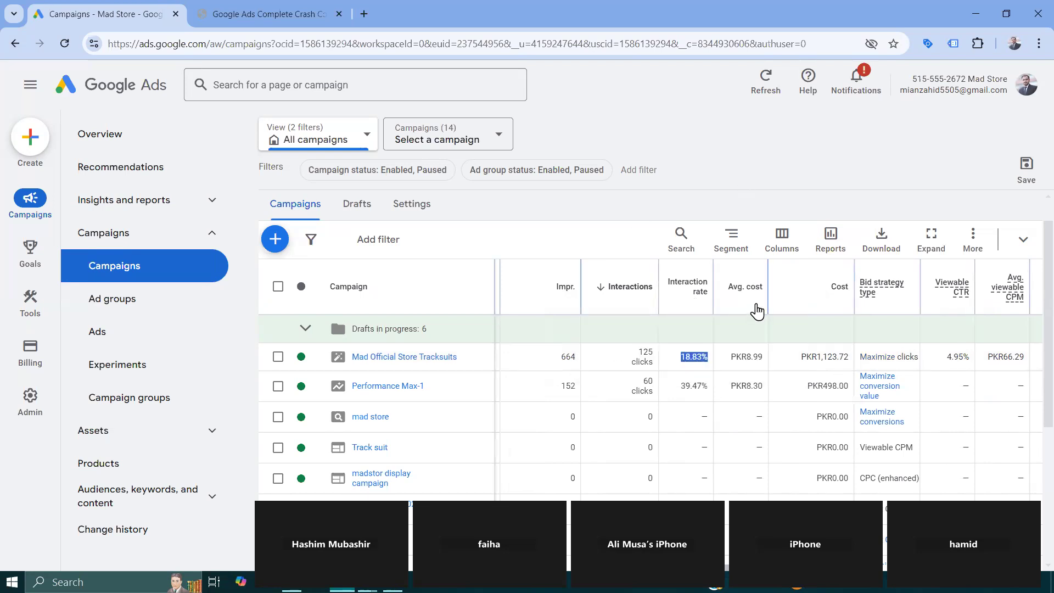
{"action": "scroll", "coordinate": [757, 311], "scroll_direction": "down", "scroll_amount": 1}
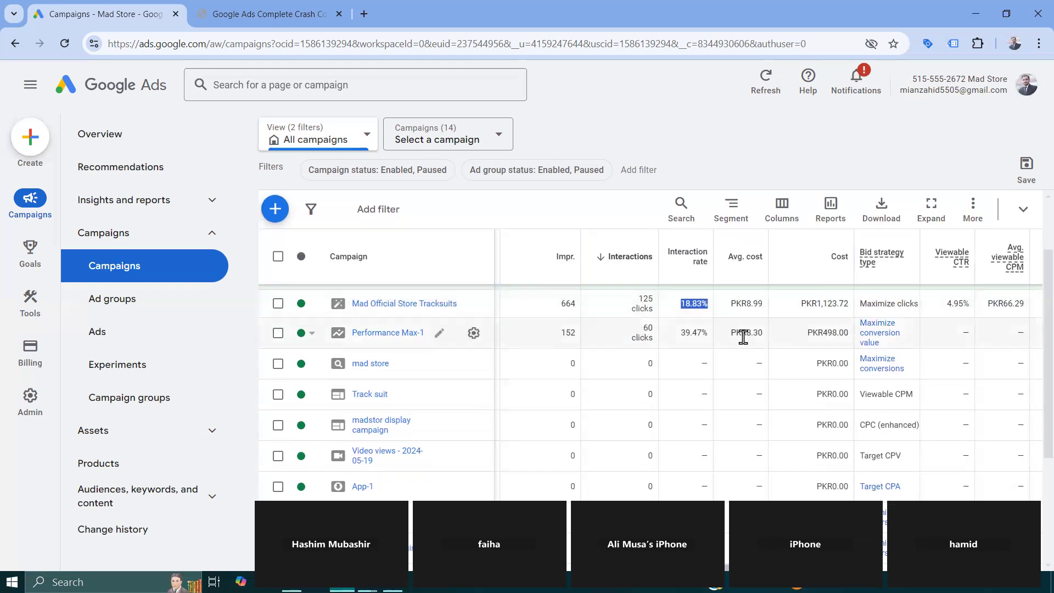
{"action": "scroll", "coordinate": [765, 336], "scroll_direction": "right", "scroll_amount": 4}
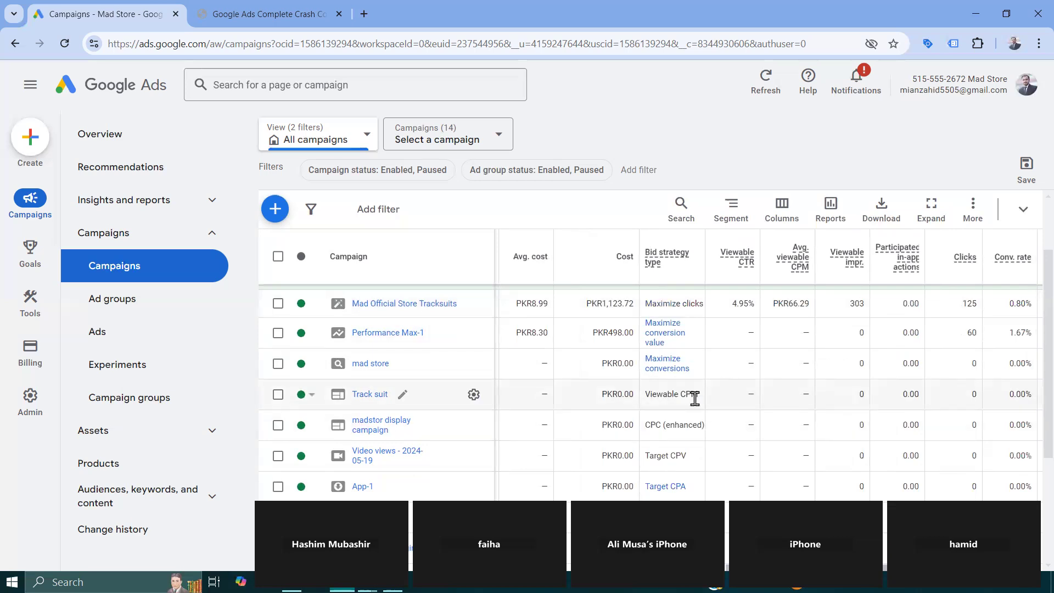
{"action": "scroll", "coordinate": [694, 398], "scroll_direction": "down", "scroll_amount": 1}
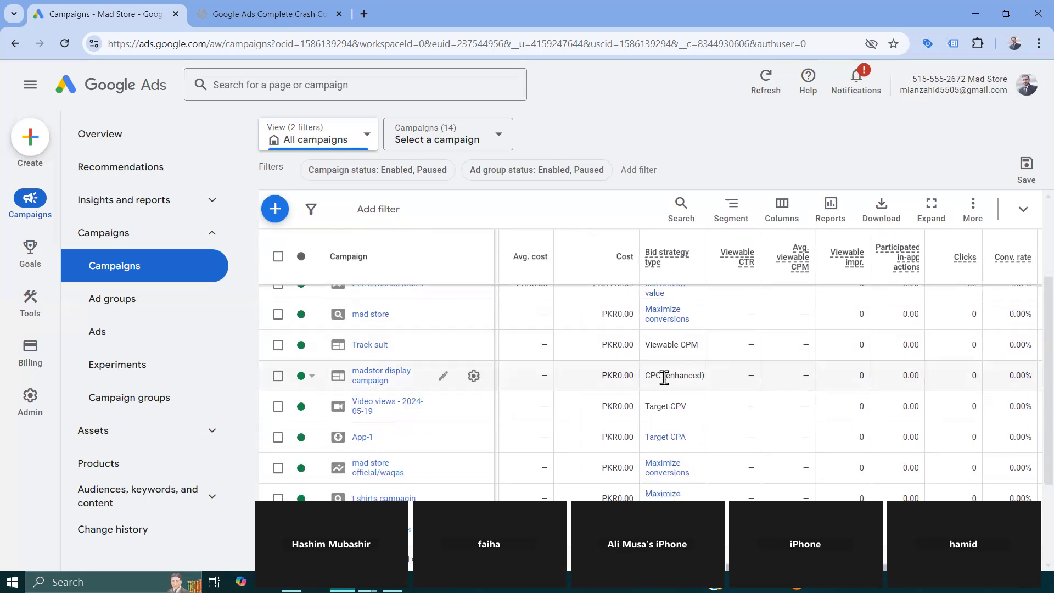
{"action": "scroll", "coordinate": [666, 384], "scroll_direction": "down", "scroll_amount": 1}
{"action": "scroll", "coordinate": [666, 384], "scroll_direction": "up", "scroll_amount": 2}
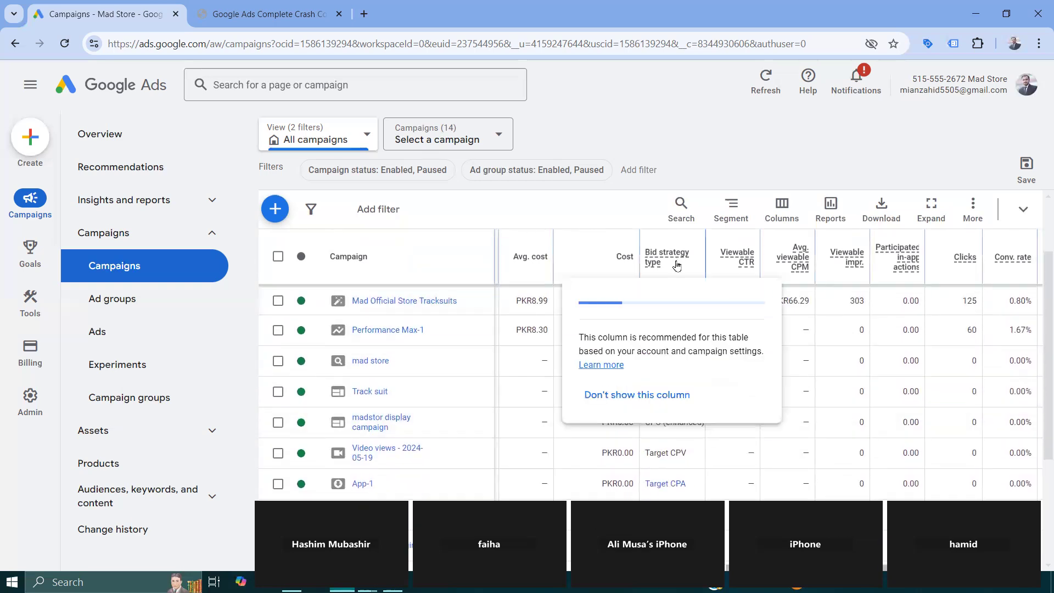
{"action": "mouse_move", "coordinate": [738, 269]}
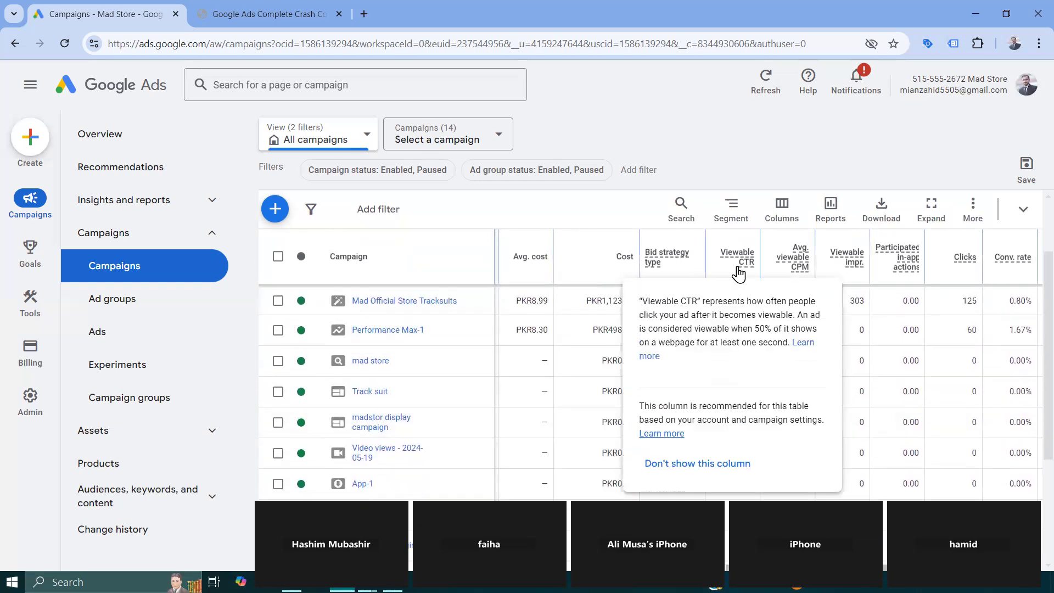
- Examine the campaign table's viewable impression, click, conversion and cost columns, including the Conv. value description
{"action": "mouse_move", "coordinate": [796, 271]}
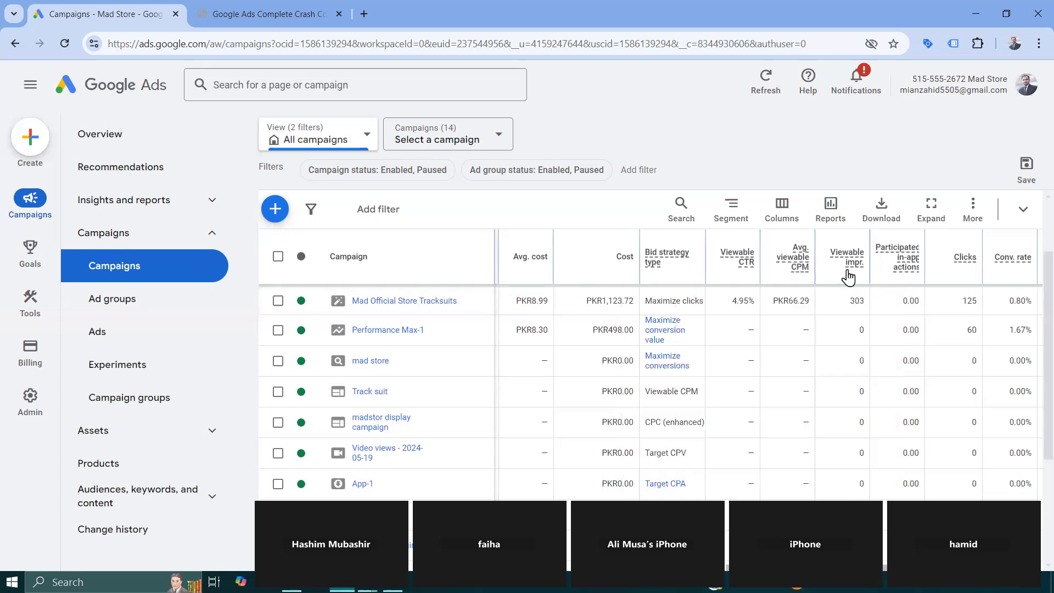
{"action": "scroll", "coordinate": [854, 278], "scroll_direction": "right", "scroll_amount": 5}
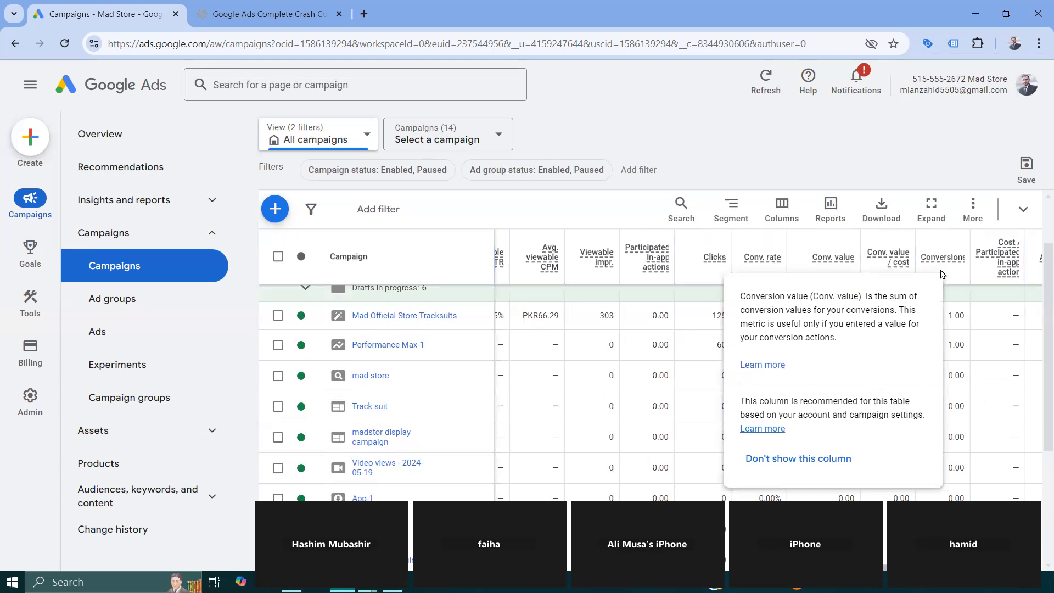
{"action": "scroll", "coordinate": [911, 396], "scroll_direction": "right", "scroll_amount": 3}
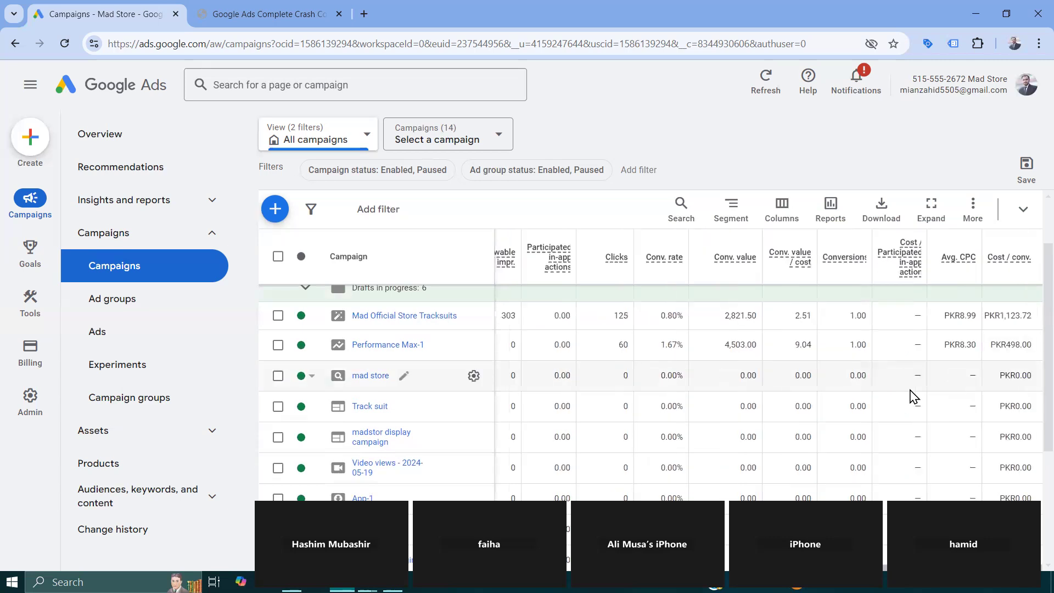
- Open the Video views - 2024-05-19 campaign and view its landing pages report
{"action": "left_click", "coordinate": [214, 435]}
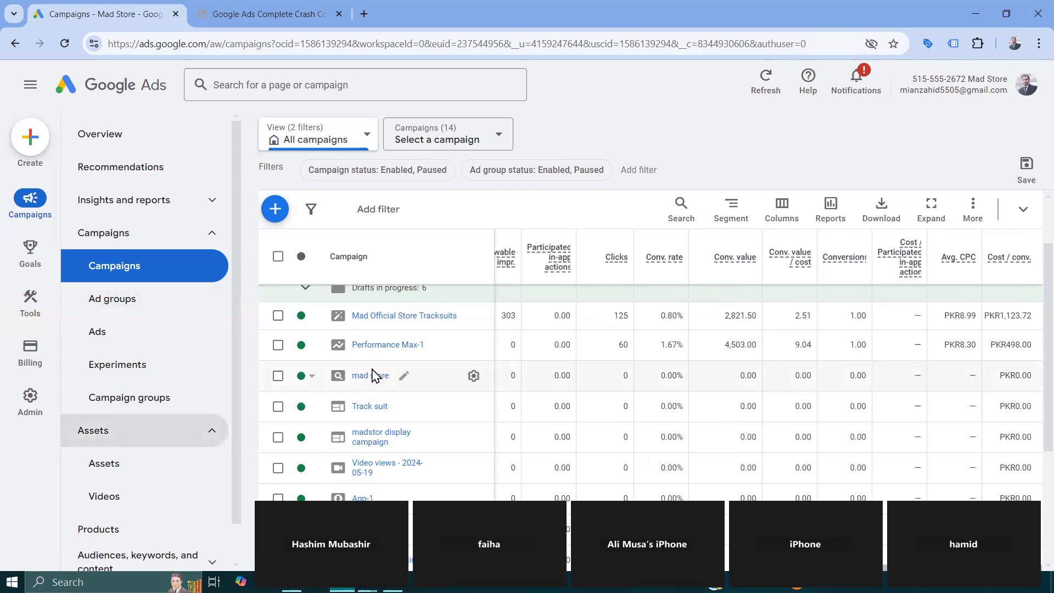
{"action": "scroll", "coordinate": [372, 377], "scroll_direction": "down", "scroll_amount": 1}
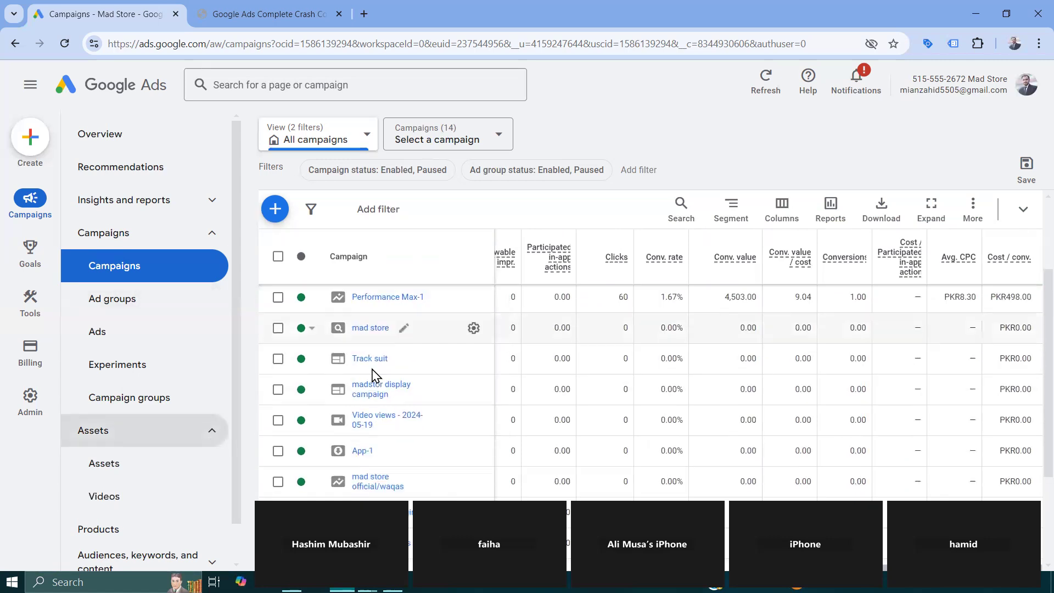
{"action": "left_click", "coordinate": [365, 418]}
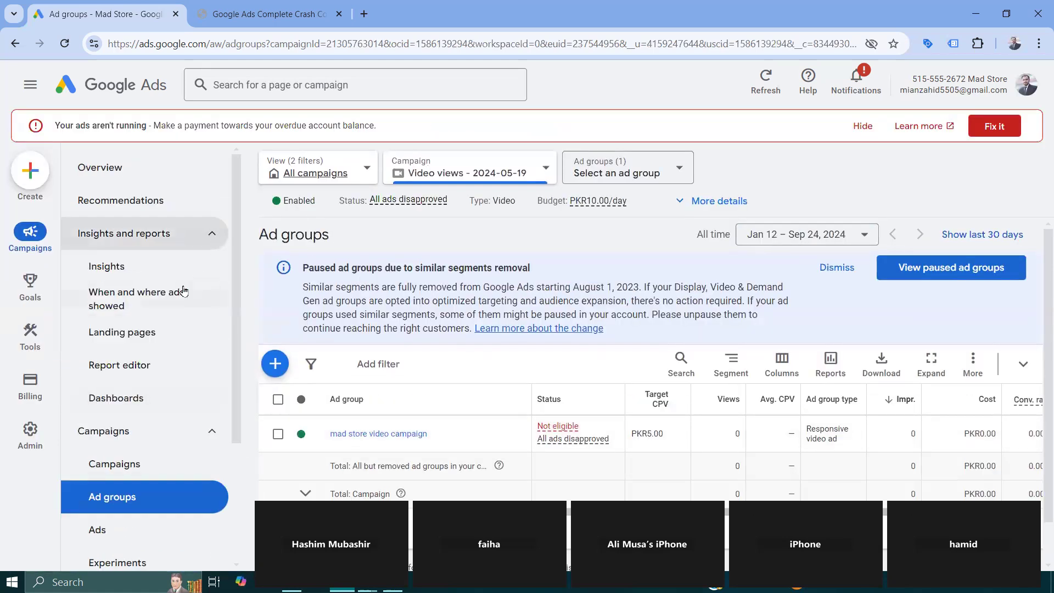
{"action": "left_click", "coordinate": [154, 340]}
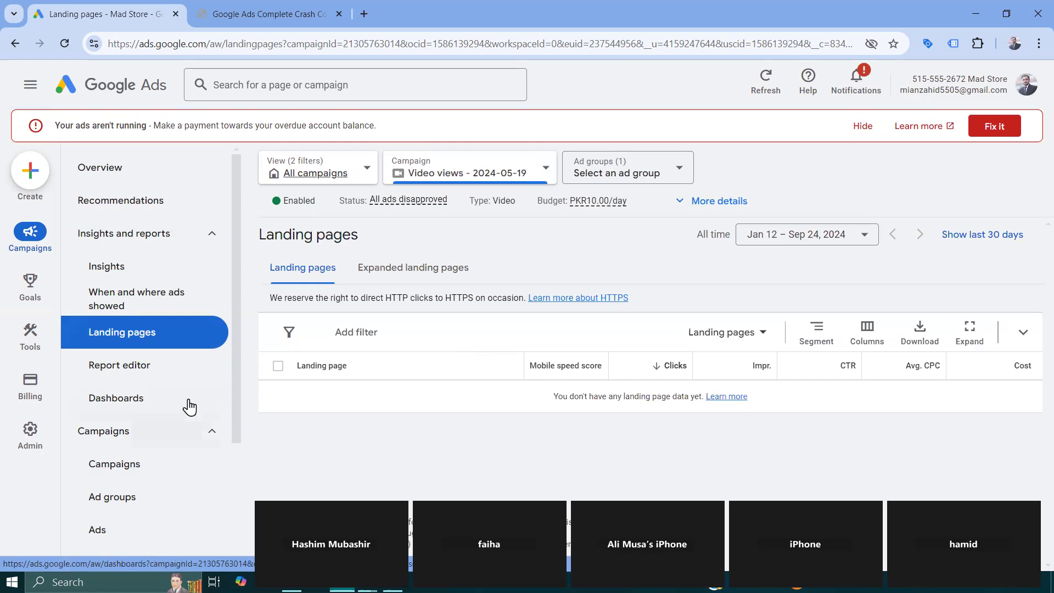
- Open the video campaign's Audiences page and examine the age demographics chart
{"action": "left_click", "coordinate": [214, 238]}
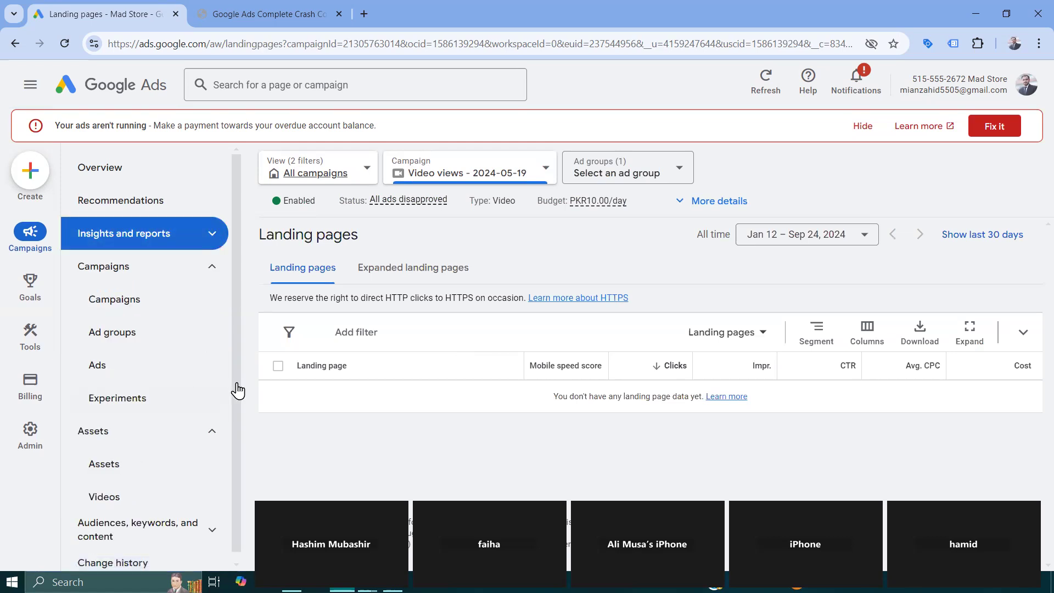
{"action": "left_click", "coordinate": [210, 442]}
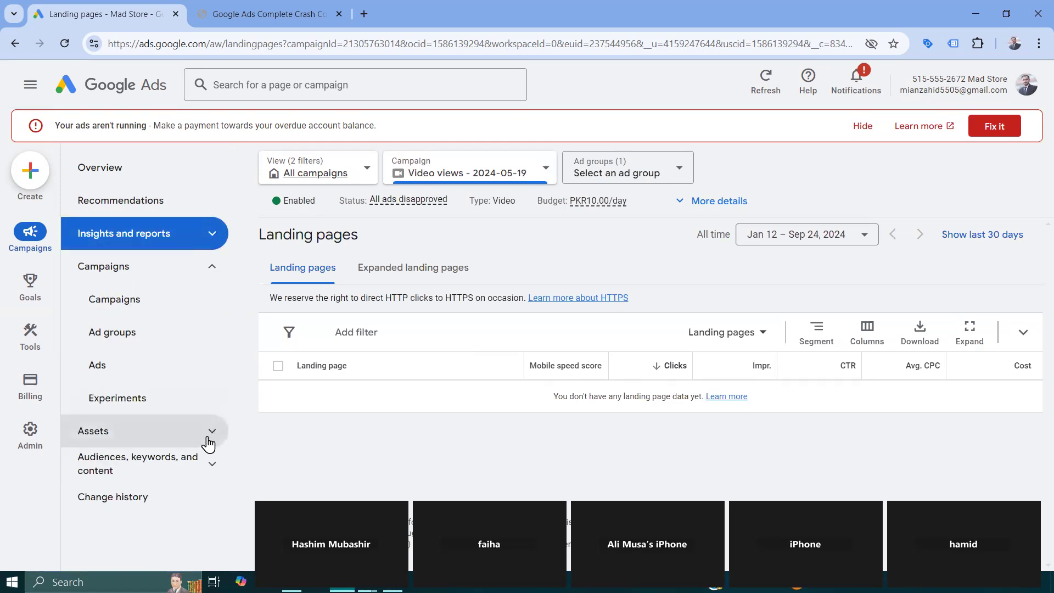
{"action": "left_click", "coordinate": [200, 464]}
{"action": "scroll", "coordinate": [146, 417], "scroll_direction": "down", "scroll_amount": 2}
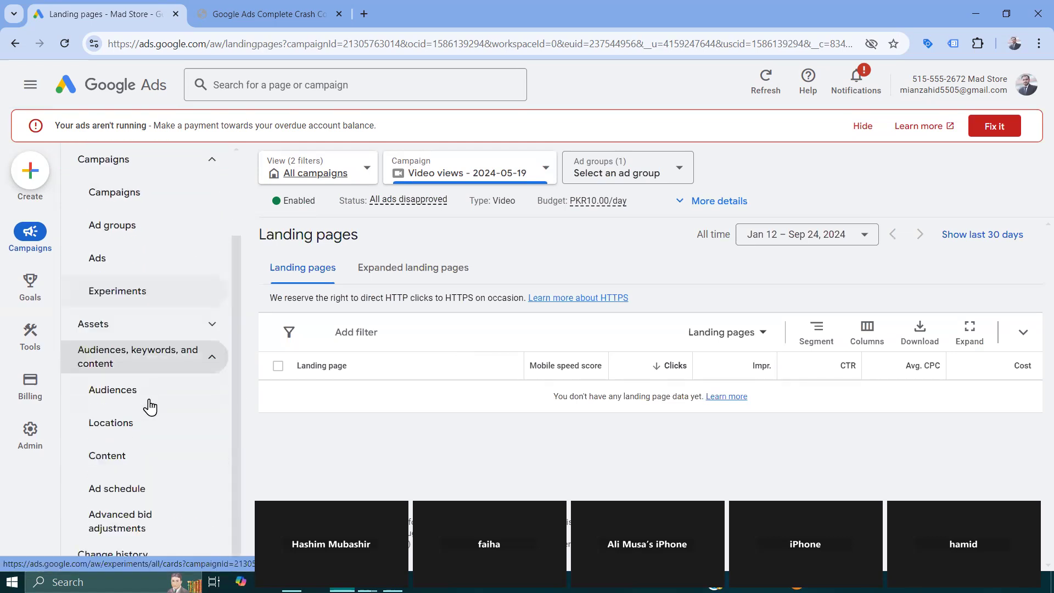
{"action": "left_click", "coordinate": [132, 393]}
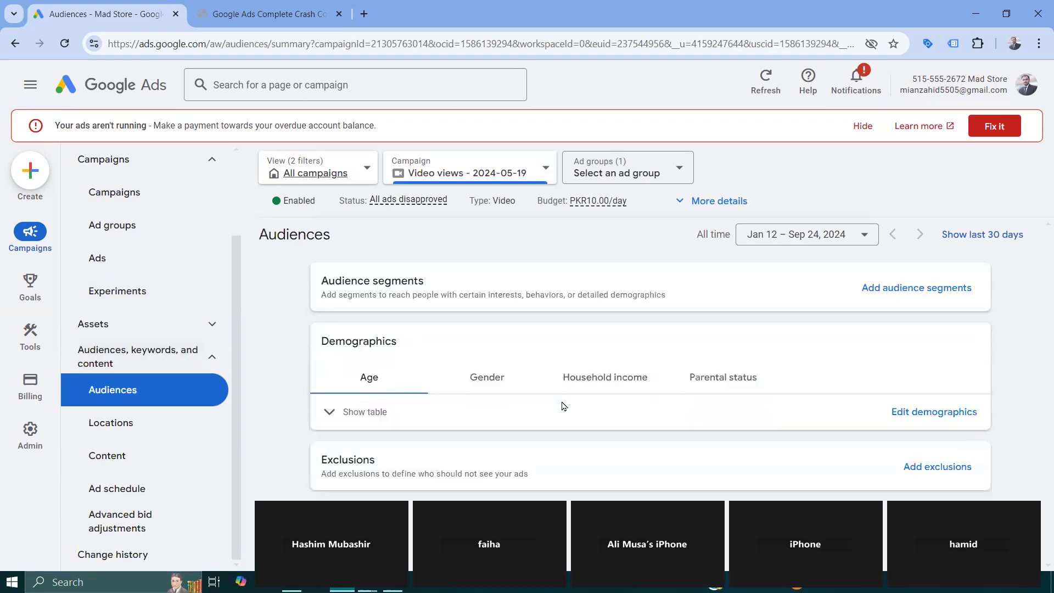
{"action": "scroll", "coordinate": [636, 376], "scroll_direction": "down", "scroll_amount": 1}
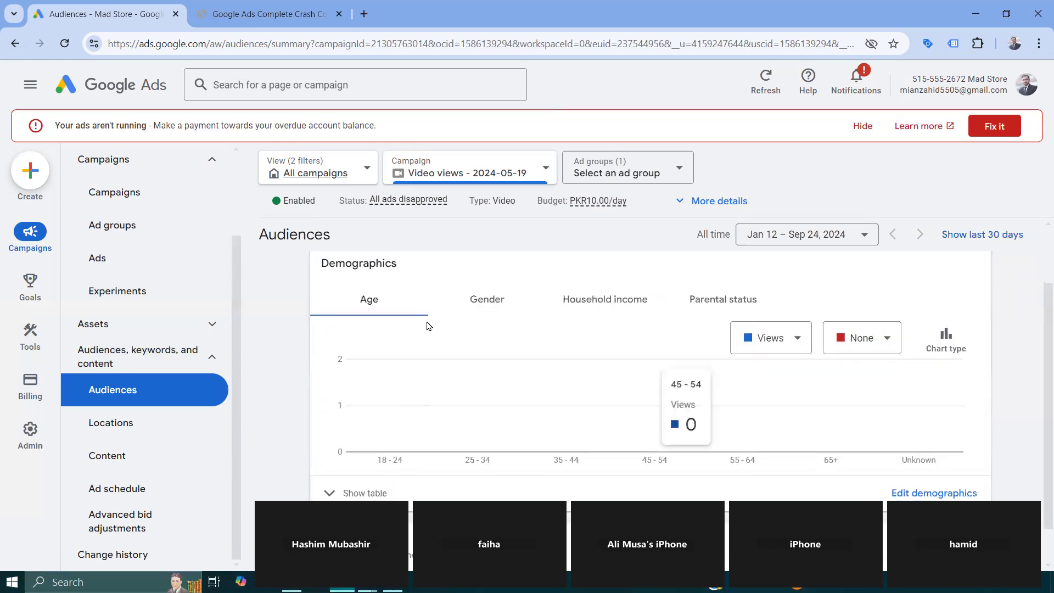
{"action": "scroll", "coordinate": [400, 315], "scroll_direction": "down", "scroll_amount": 1}
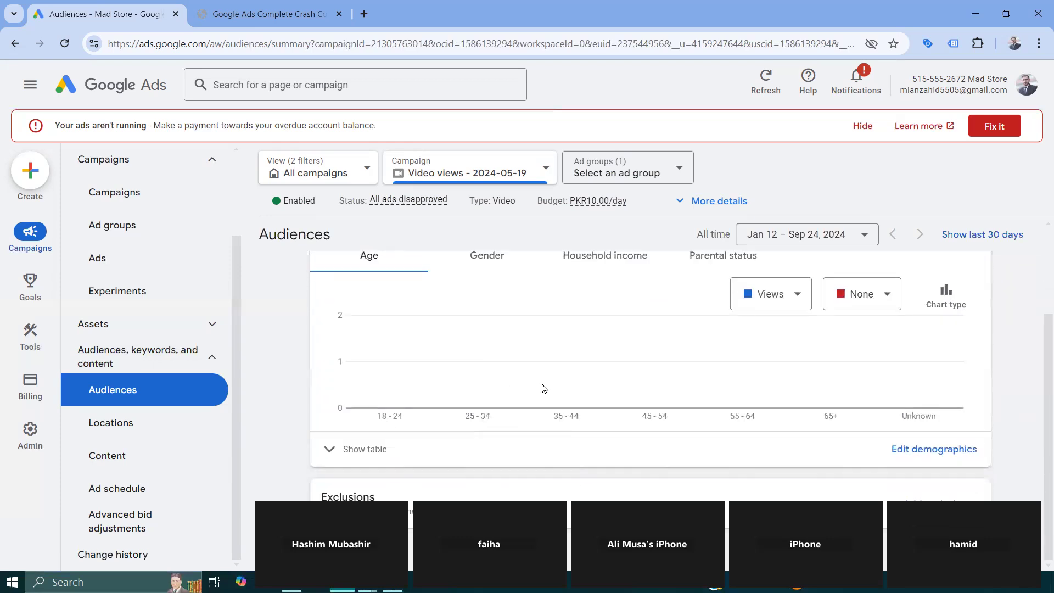
- In the mad store video campaign ad group's demographics, deselect Male and the ages 18 - 24, 55 - 64, 65+ and Unknown, keeping Unknown gender selected
{"action": "left_click", "coordinate": [942, 452]}
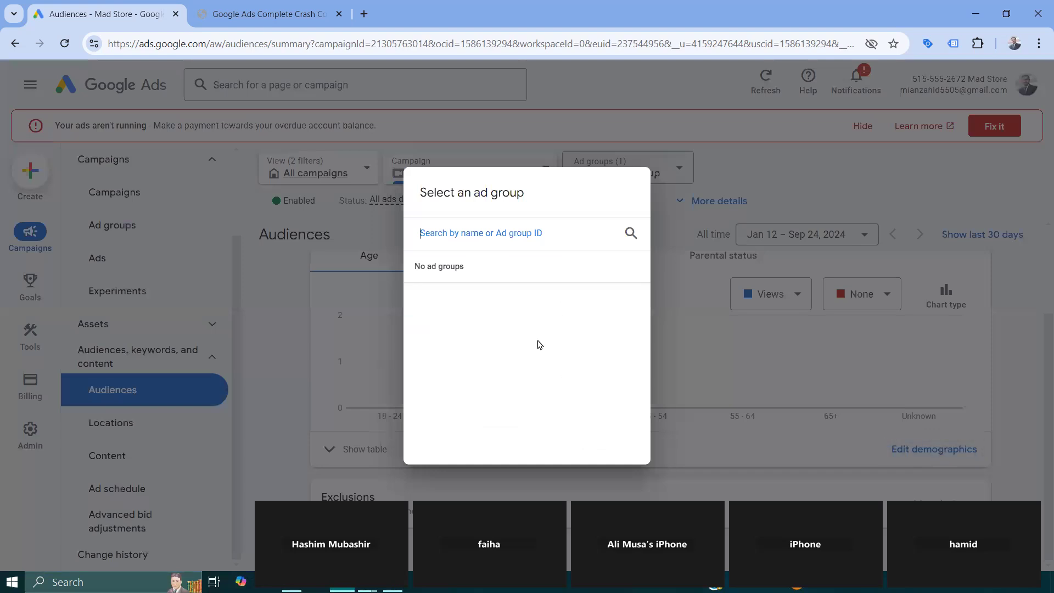
{"action": "left_click", "coordinate": [468, 306]}
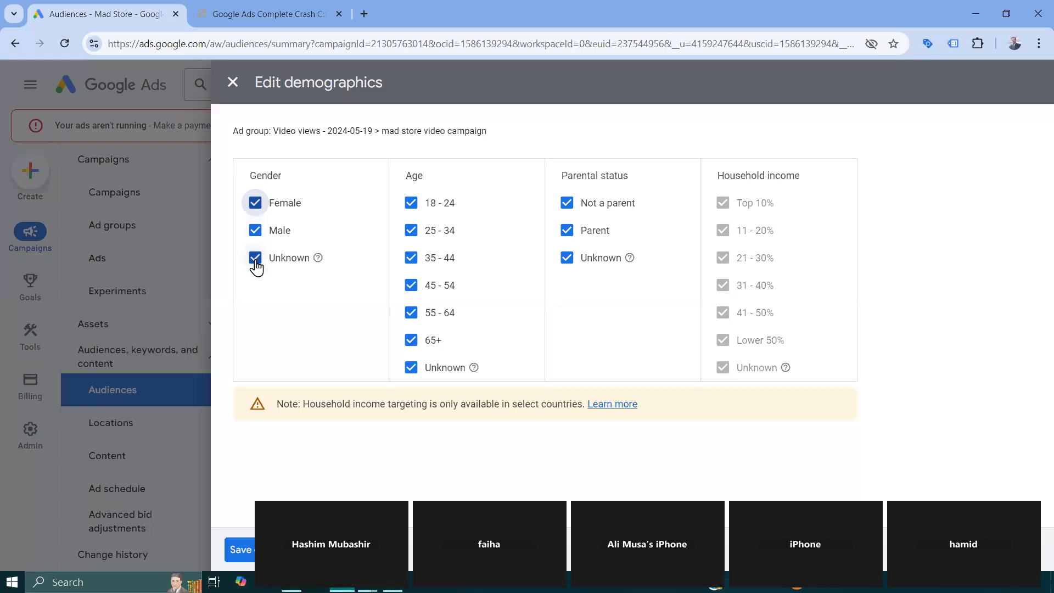
{"action": "left_click", "coordinate": [256, 263]}
{"action": "left_click", "coordinate": [257, 233]}
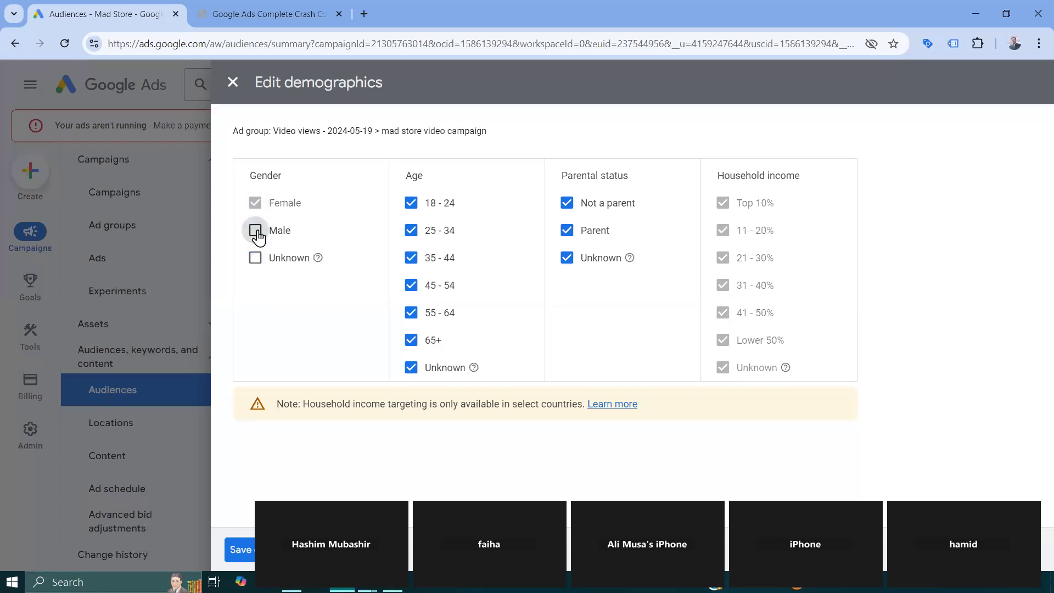
{"action": "left_click", "coordinate": [256, 259]}
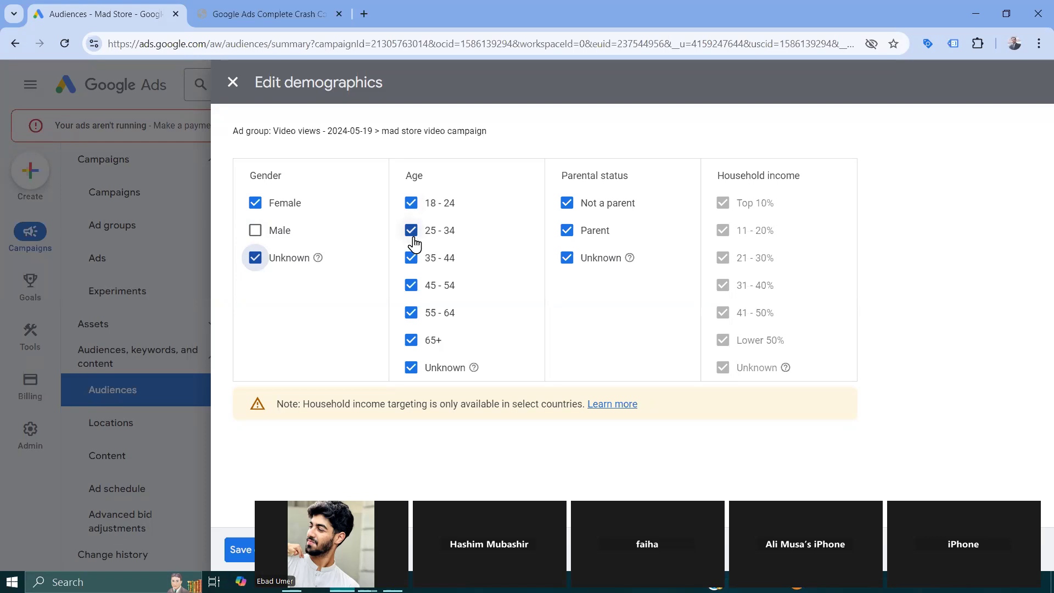
{"action": "left_click", "coordinate": [412, 205]}
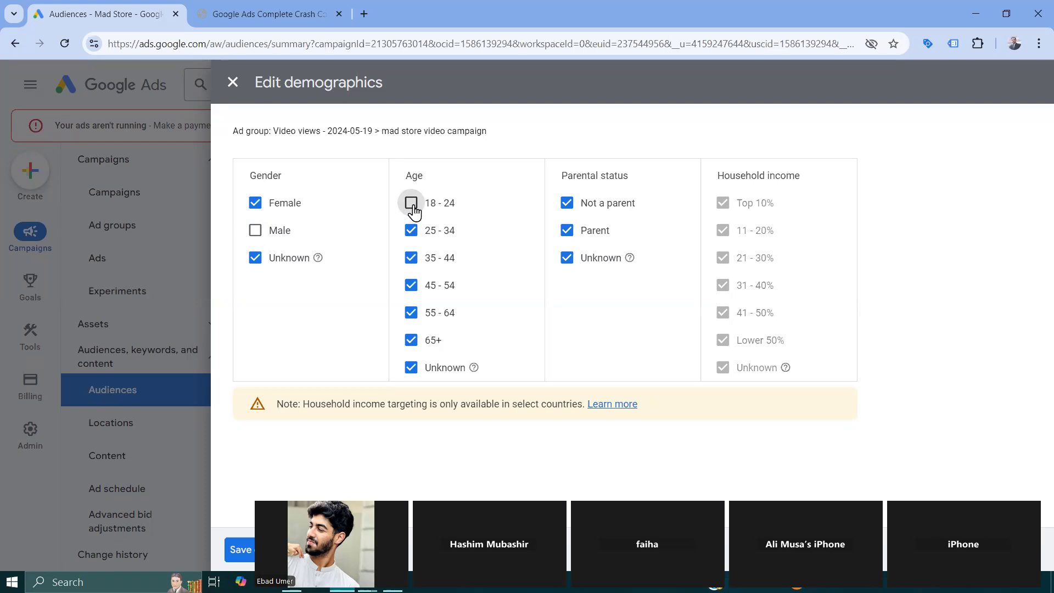
{"action": "left_click", "coordinate": [411, 312]}
{"action": "left_click", "coordinate": [412, 341]}
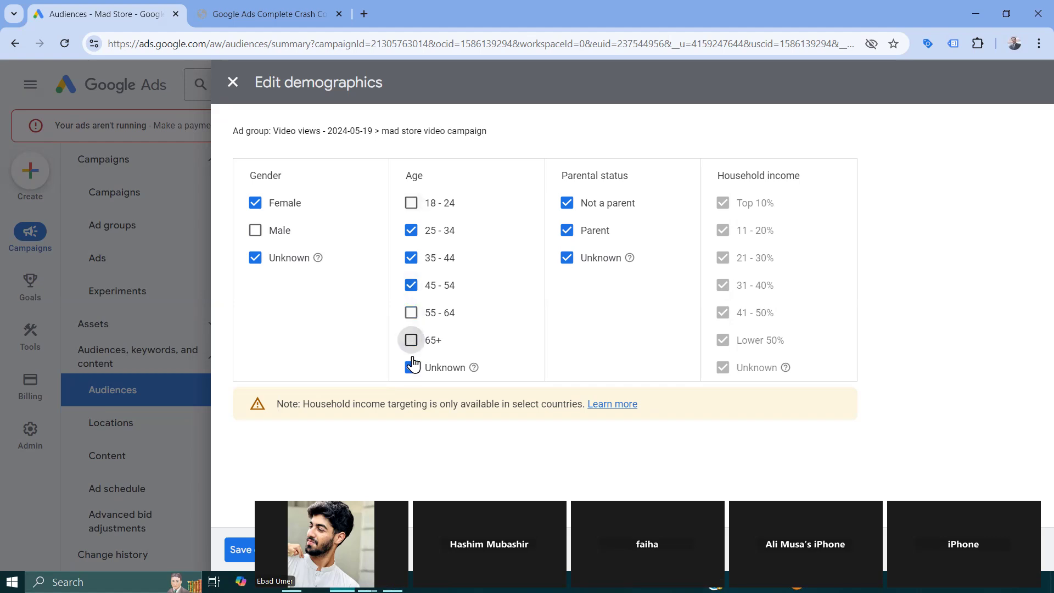
{"action": "left_click", "coordinate": [412, 368]}
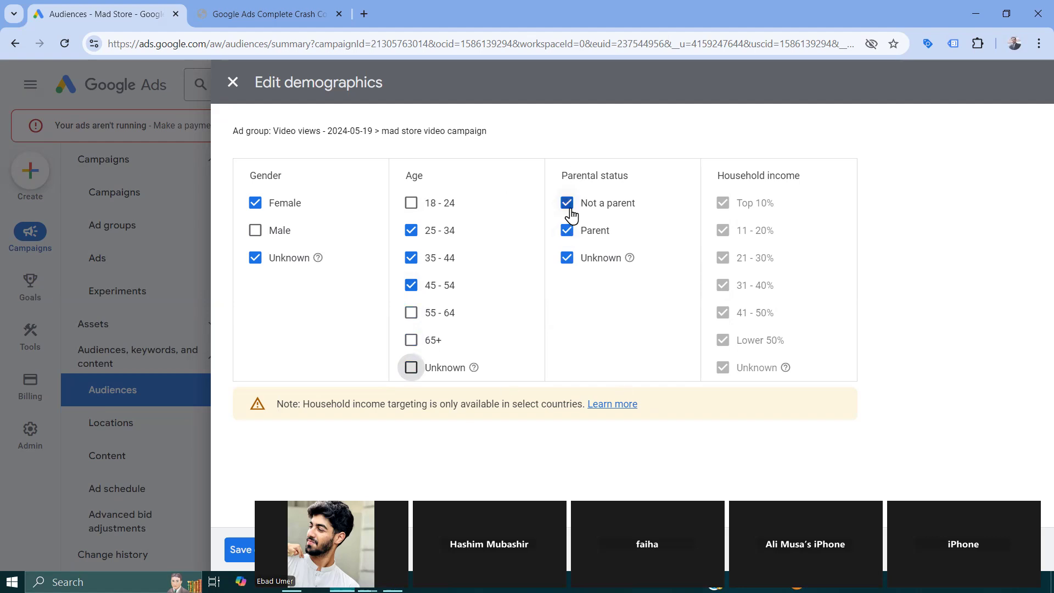
- Reselect Male and the ages 18 - 24, 55 - 64, 65+ and Unknown, and close the demographics editor without saving
{"action": "left_click", "coordinate": [411, 202]}
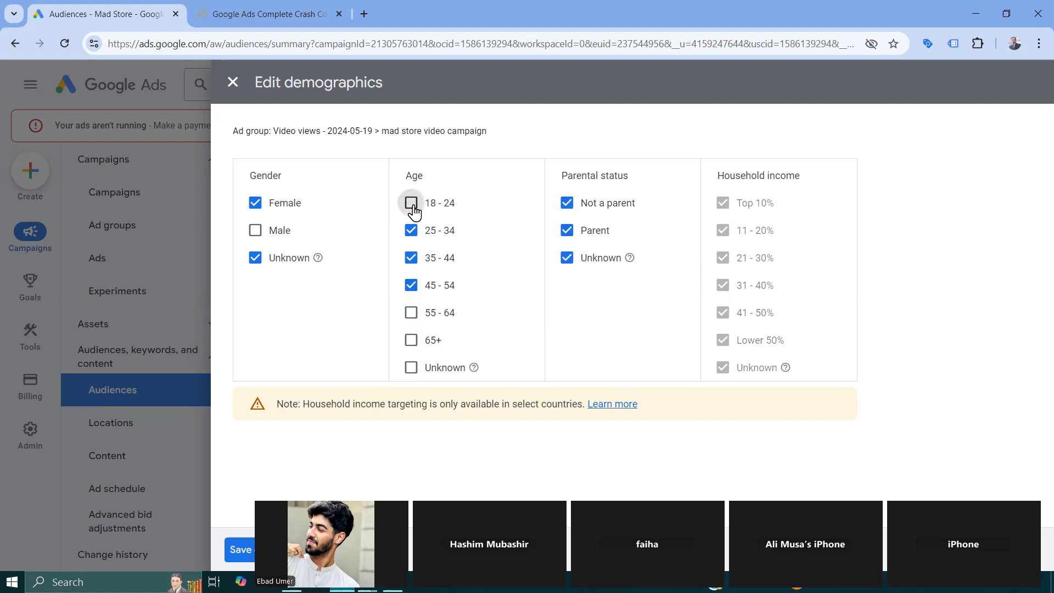
{"action": "left_click", "coordinate": [412, 312]}
{"action": "left_click", "coordinate": [411, 340]}
{"action": "left_click", "coordinate": [412, 367]}
{"action": "left_click", "coordinate": [254, 232]}
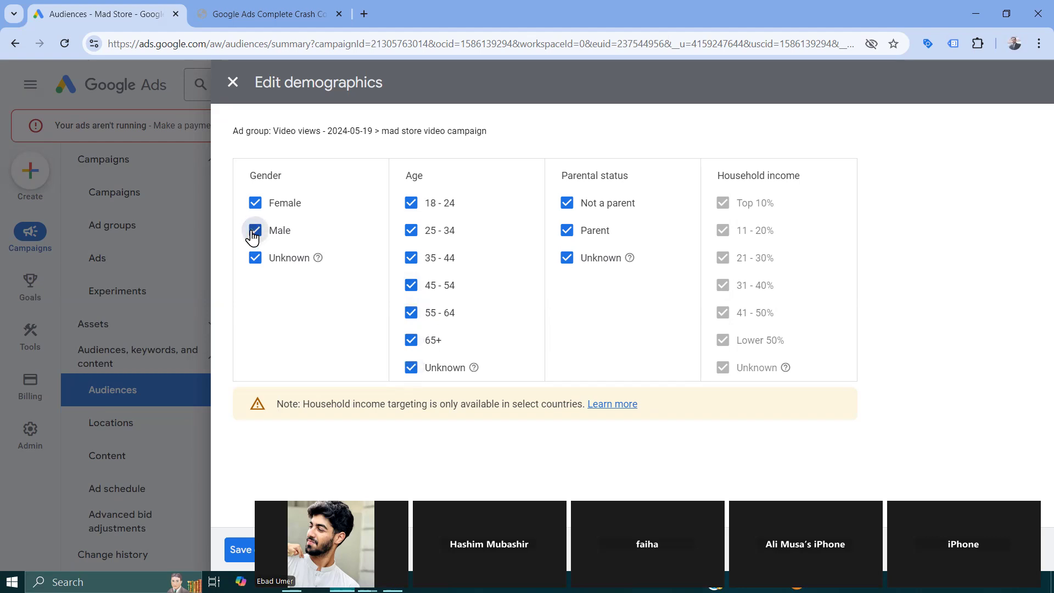
{"action": "left_click", "coordinate": [233, 82]}
- Examine the video campaign's targeted locations, its content keywords with their Type filter options, and the content exclusions table
{"action": "left_click", "coordinate": [161, 425]}
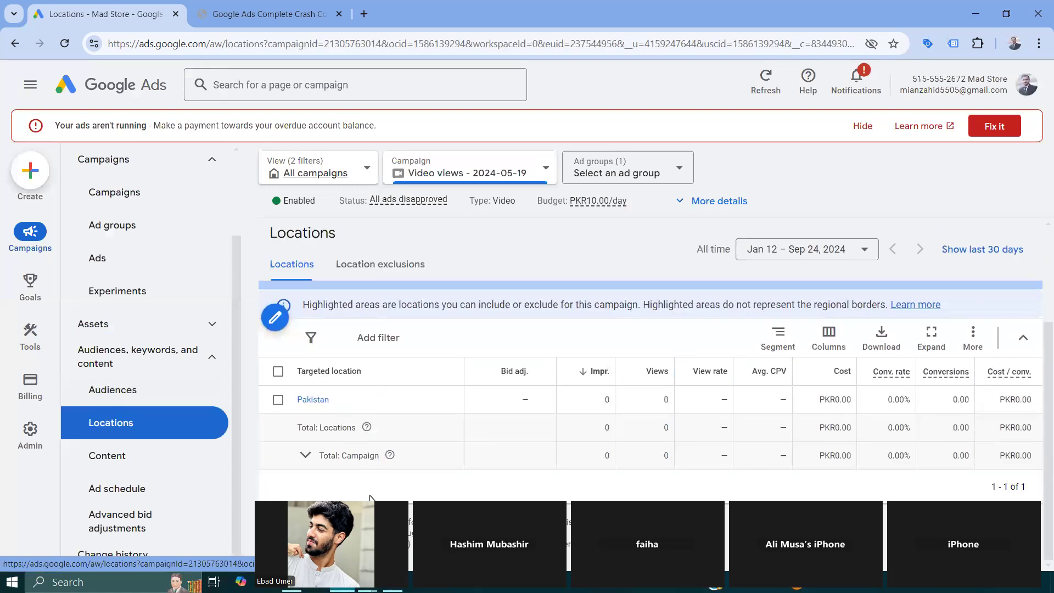
{"action": "left_click", "coordinate": [118, 460]}
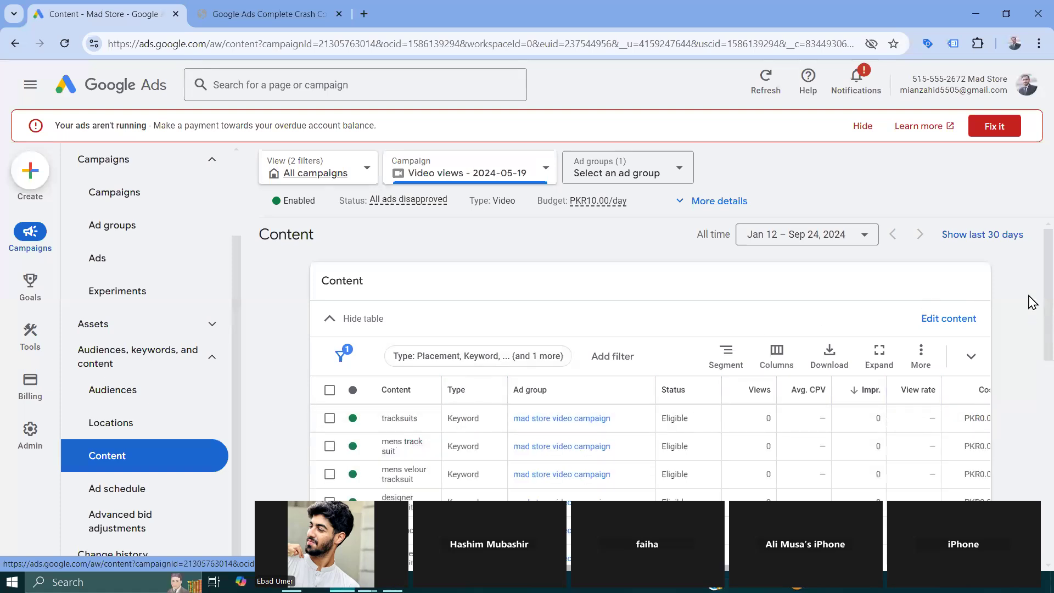
{"action": "scroll", "coordinate": [1031, 329], "scroll_direction": "down", "scroll_amount": 2}
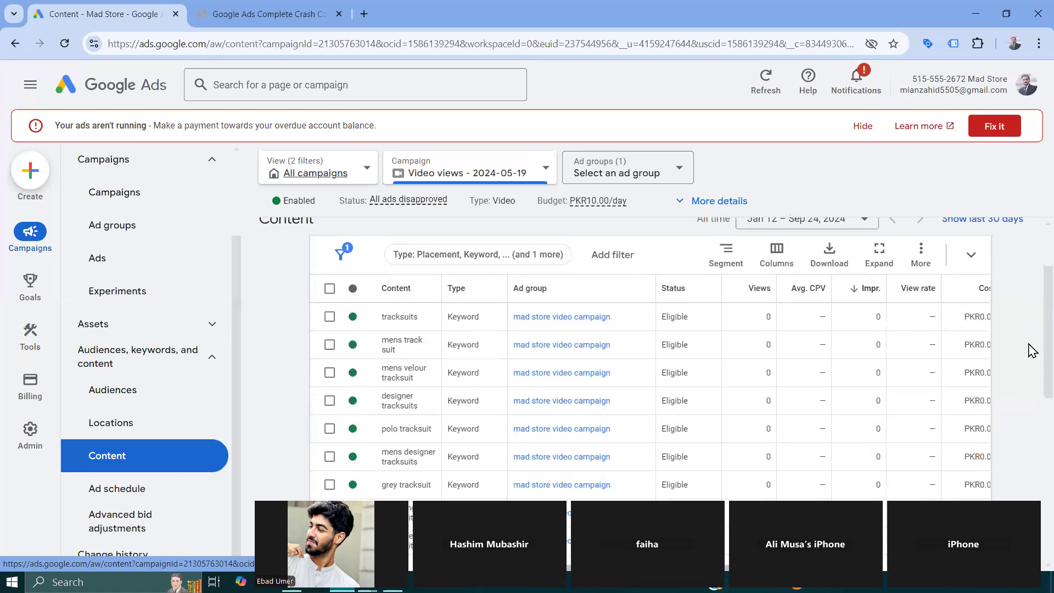
{"action": "left_click", "coordinate": [471, 241]}
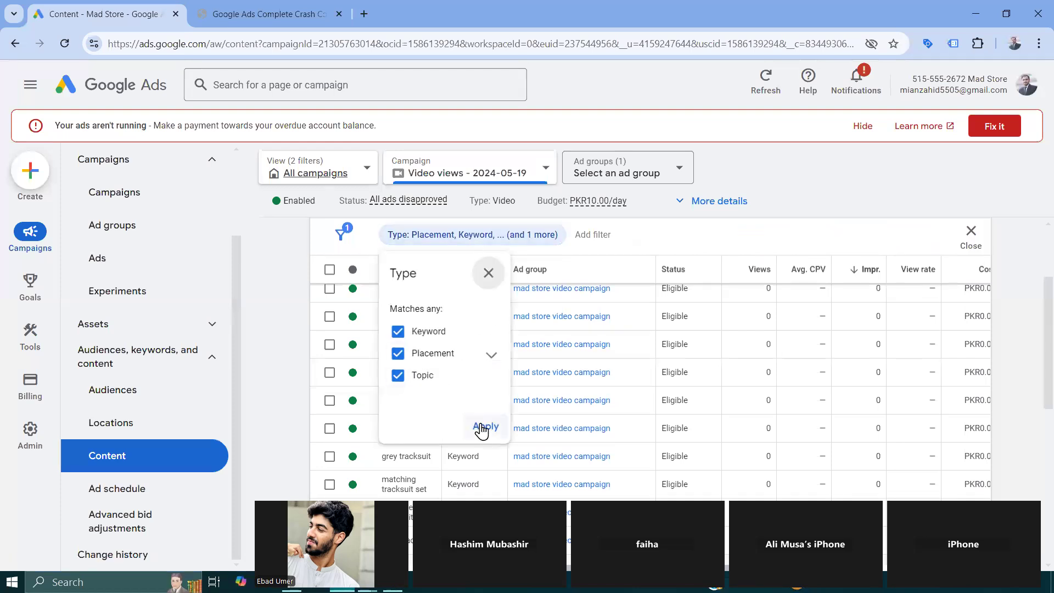
{"action": "left_click", "coordinate": [486, 426]}
{"action": "scroll", "coordinate": [420, 337], "scroll_direction": "up", "scroll_amount": 2}
{"action": "scroll", "coordinate": [420, 338], "scroll_direction": "down", "scroll_amount": 7}
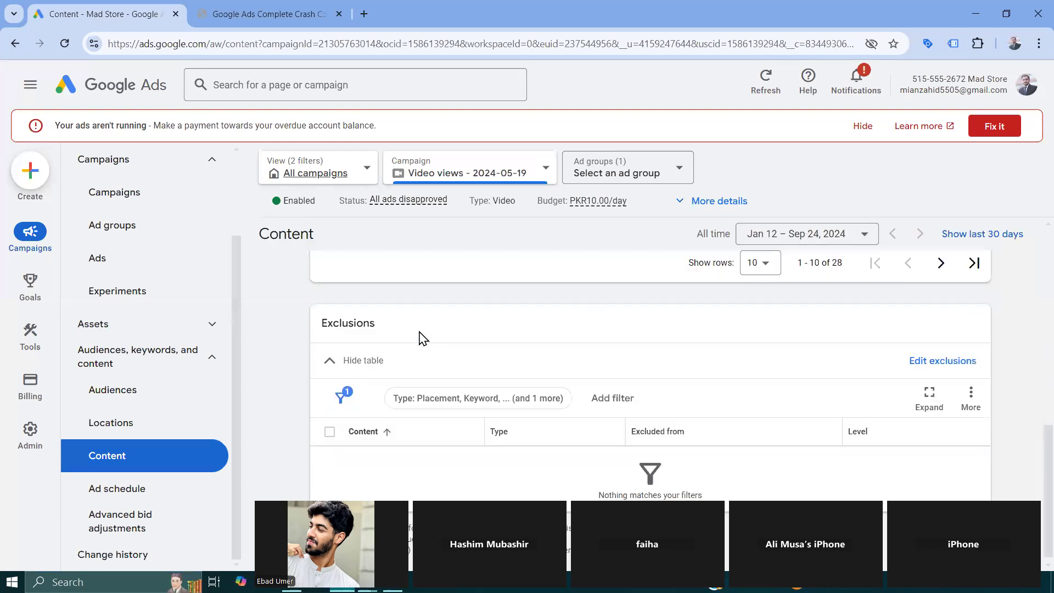
{"action": "scroll", "coordinate": [952, 365], "scroll_direction": "up", "scroll_amount": 7}
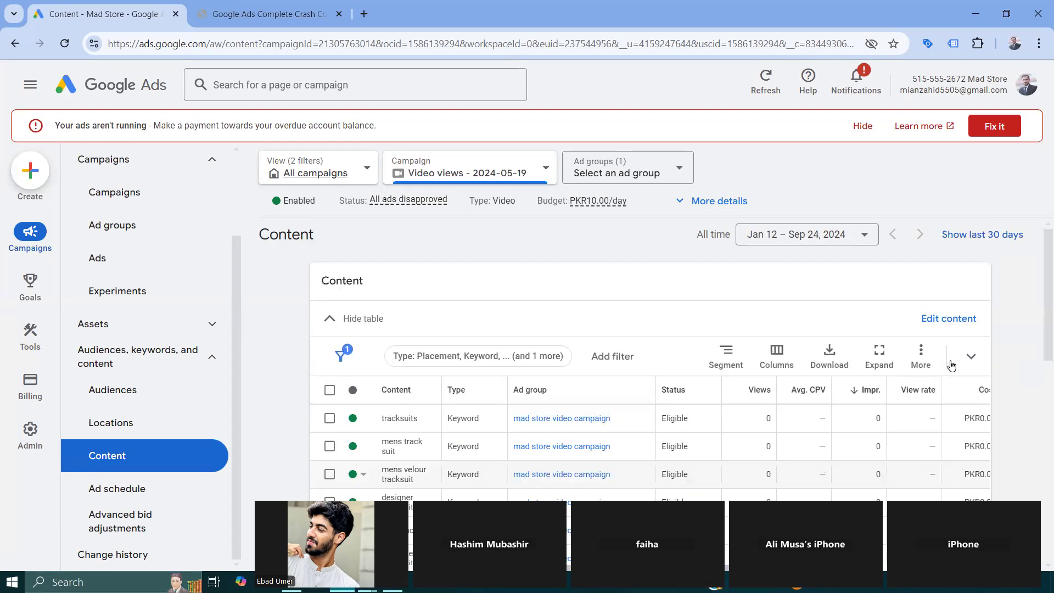
{"action": "scroll", "coordinate": [945, 330], "scroll_direction": "down", "scroll_amount": 7}
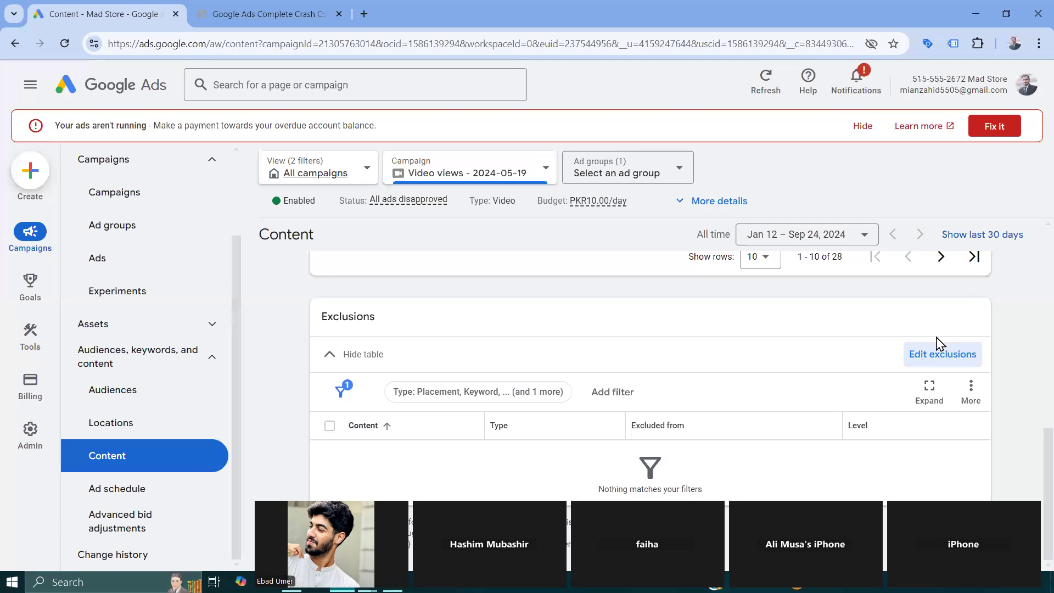
- Open the campaign-level content exclusions for editing and browse the topics available for exclusion
{"action": "left_click", "coordinate": [938, 360]}
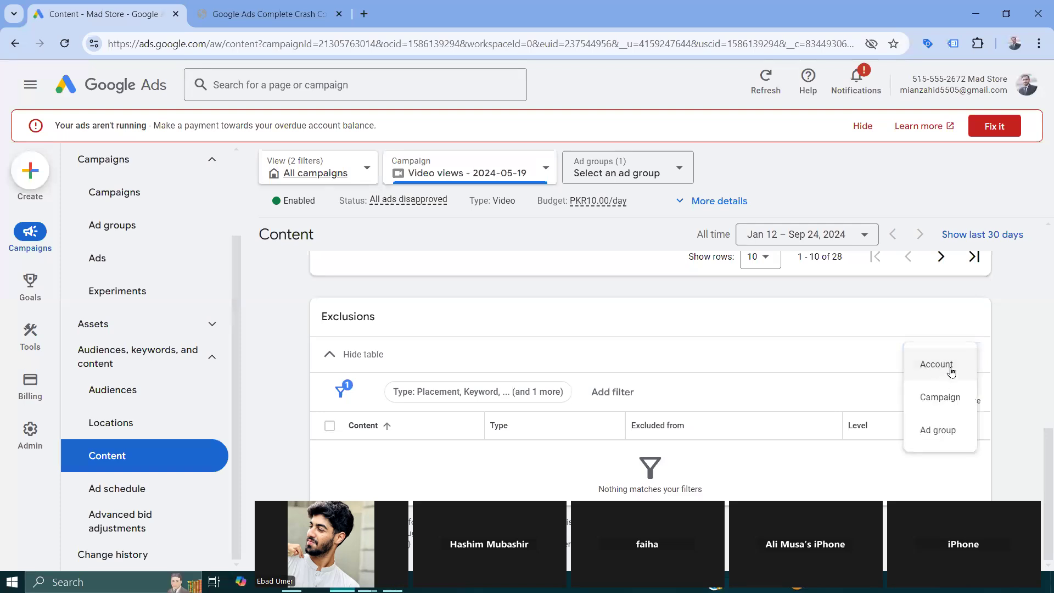
{"action": "left_click", "coordinate": [947, 396]}
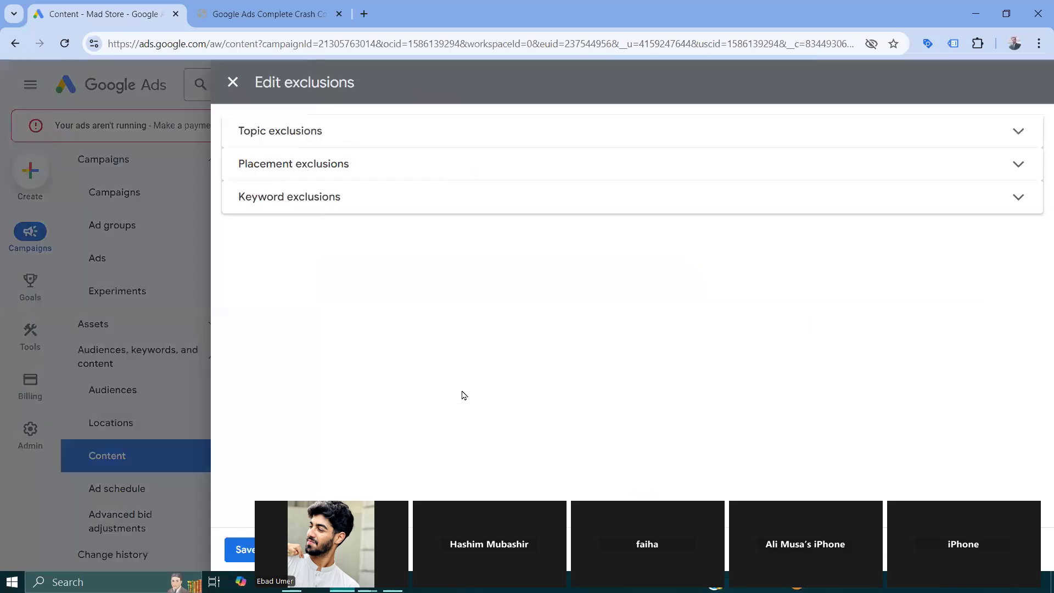
{"action": "left_click", "coordinate": [449, 141]}
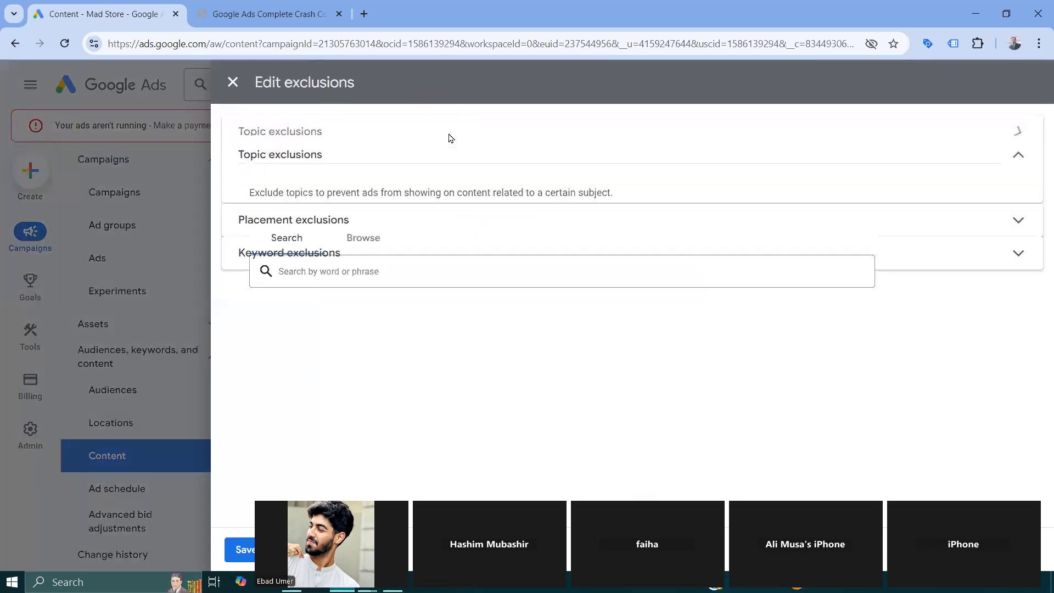
{"action": "left_click", "coordinate": [364, 242]}
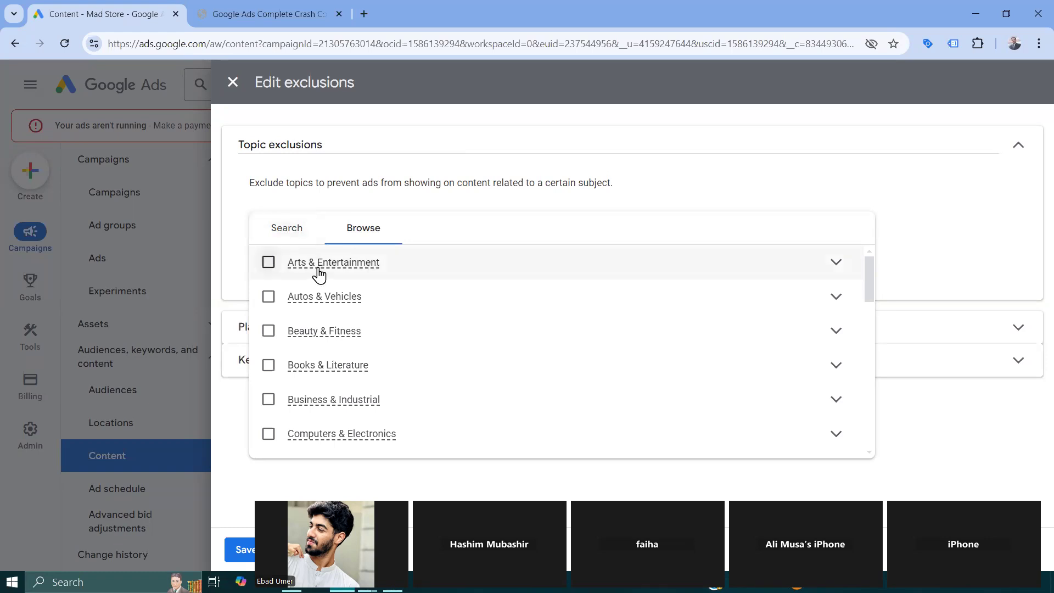
- Select Arts & Entertainment as an excluded topic and remove it from the selection again
{"action": "left_click", "coordinate": [269, 263]}
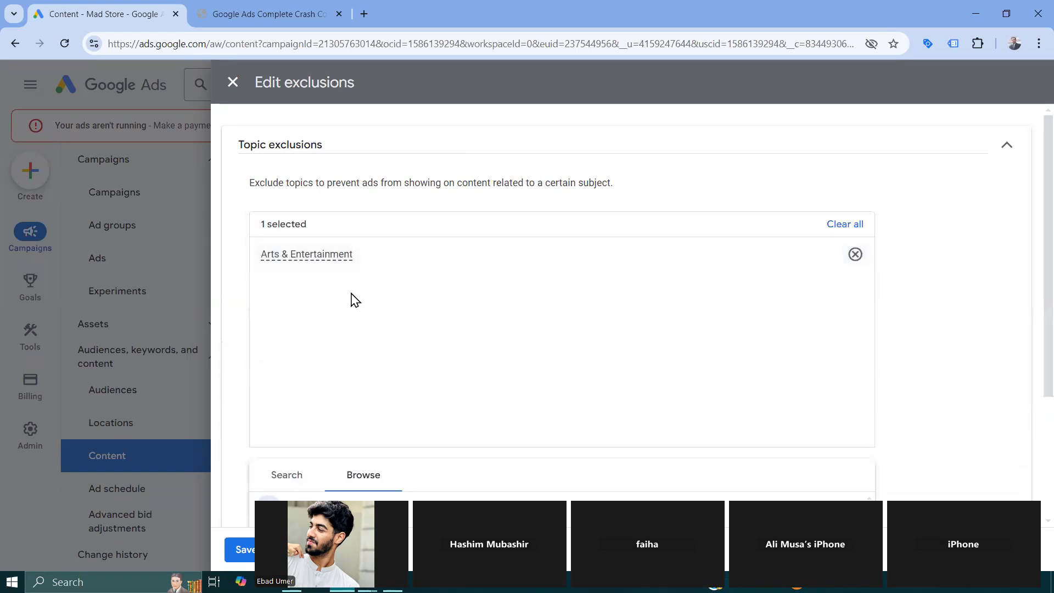
{"action": "left_click", "coordinate": [855, 254]}
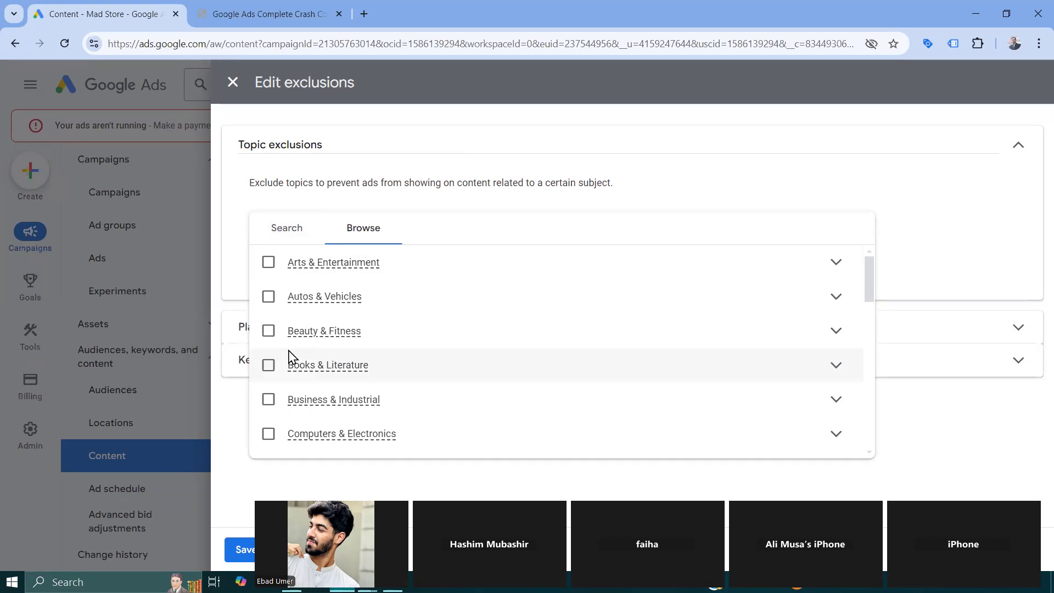
- Select Arts & Entertainment, Beauty & Fitness and Books & Literature as excluded topics for the video campaign
{"action": "left_click", "coordinate": [268, 264]}
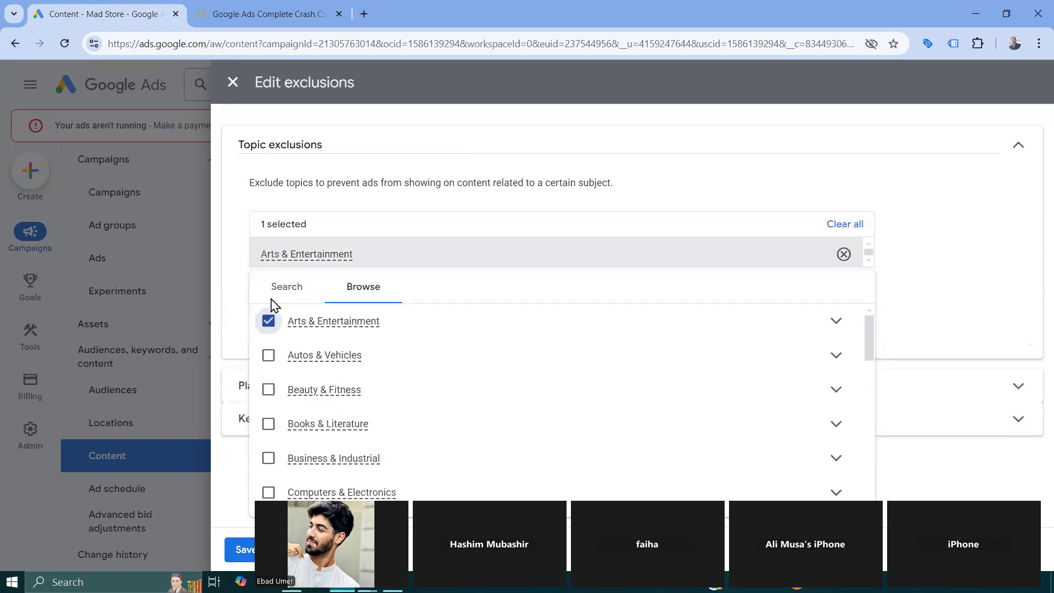
{"action": "scroll", "coordinate": [357, 372], "scroll_direction": "down", "scroll_amount": 3}
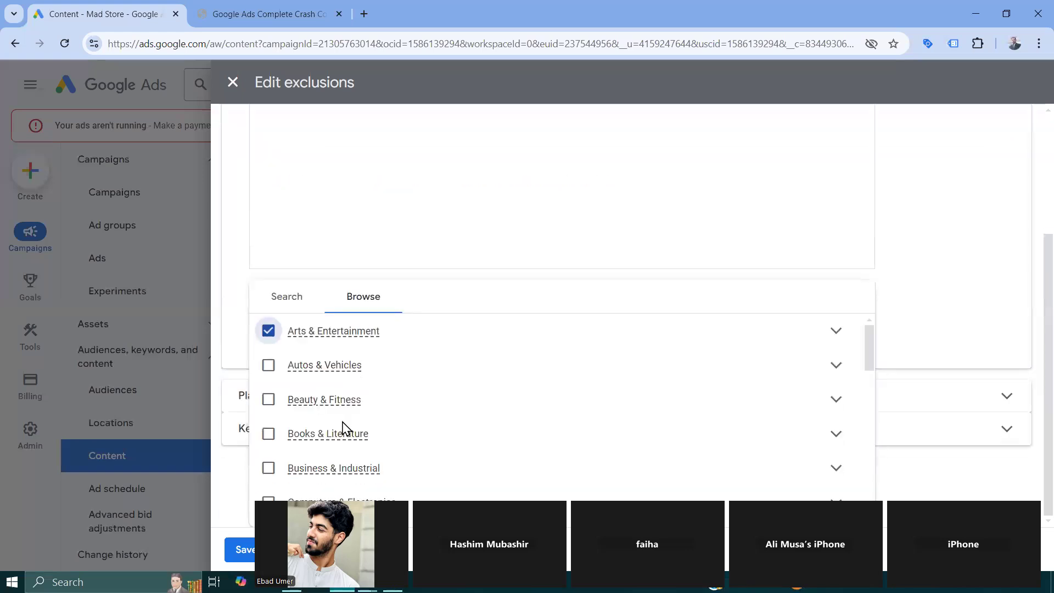
{"action": "scroll", "coordinate": [278, 401], "scroll_direction": "down", "scroll_amount": 1}
{"action": "left_click", "coordinate": [268, 338]}
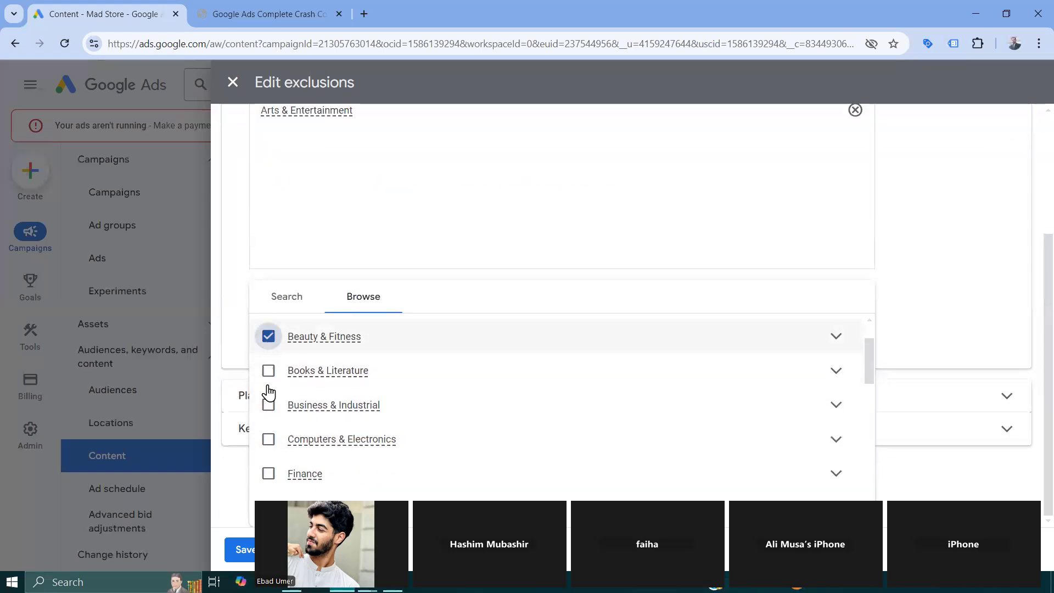
{"action": "left_click", "coordinate": [268, 371]}
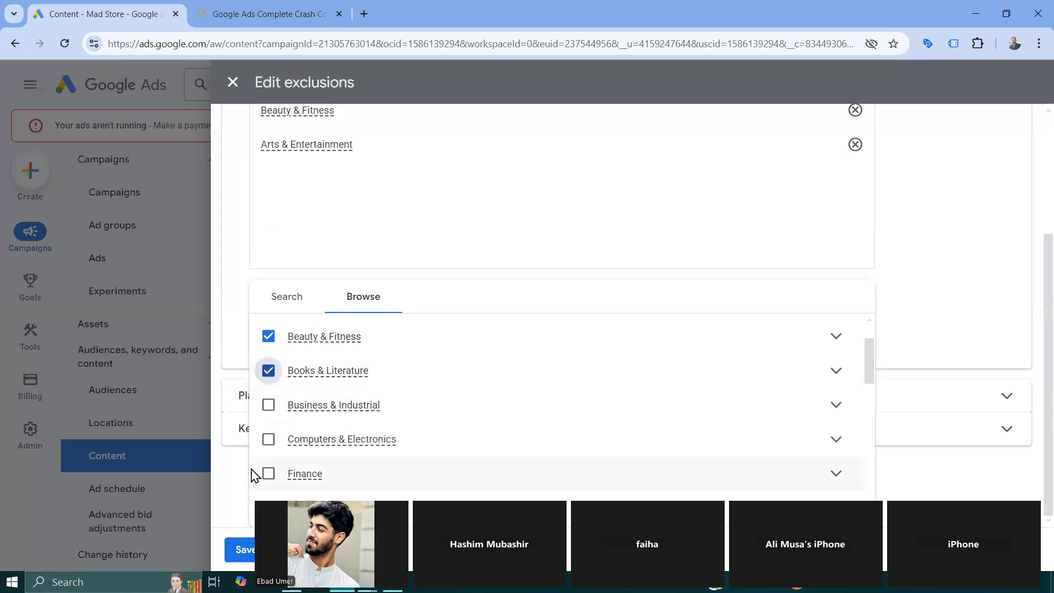
{"action": "scroll", "coordinate": [395, 414], "scroll_direction": "up", "scroll_amount": 1}
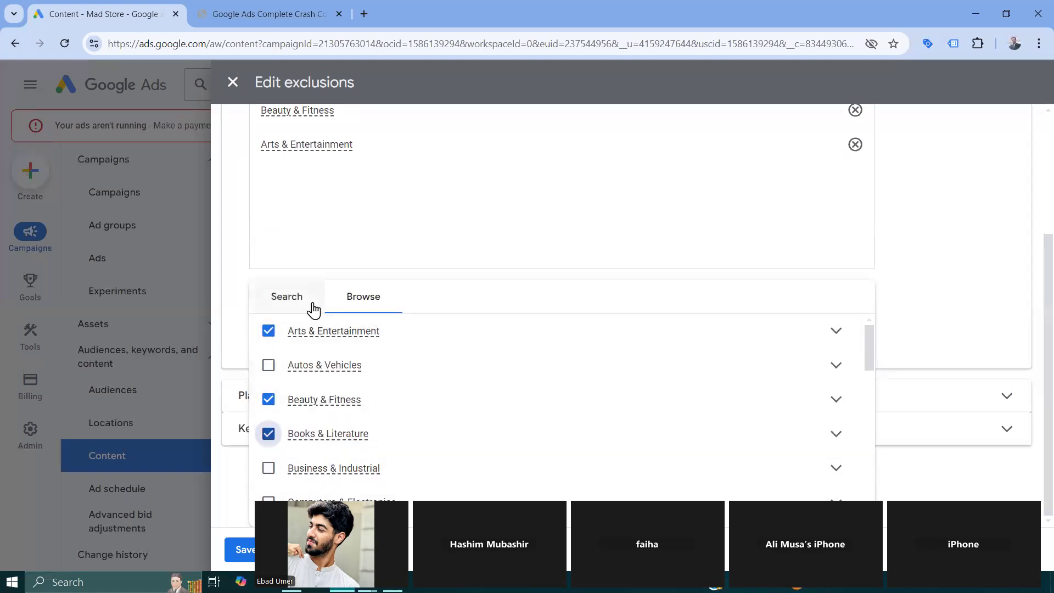
- Review the selected topic exclusions, and close the exclusions editor, discarding the changes
{"action": "left_click", "coordinate": [228, 88]}
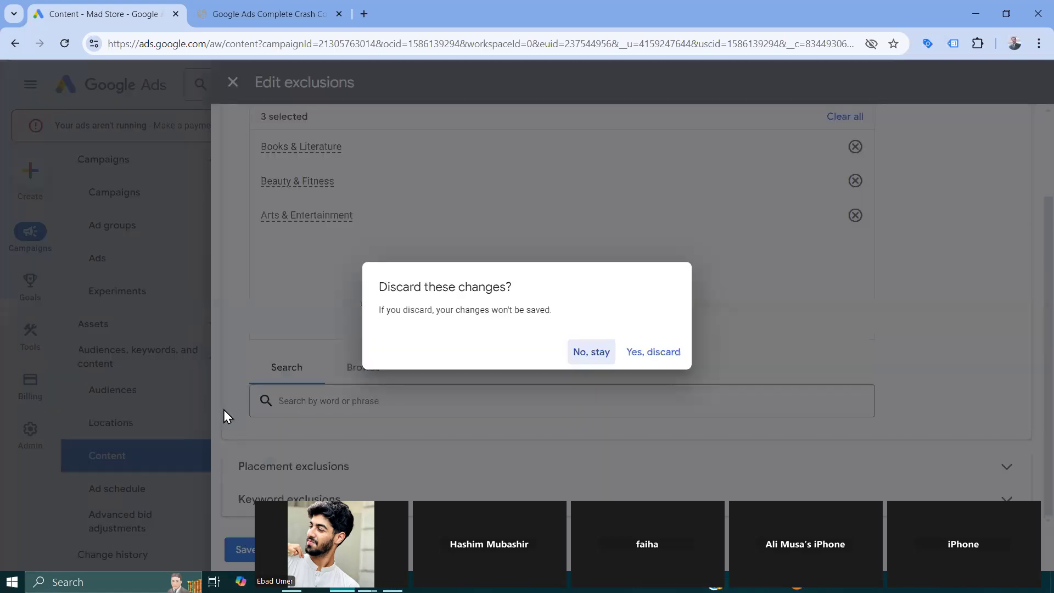
{"action": "left_click", "coordinate": [590, 352]}
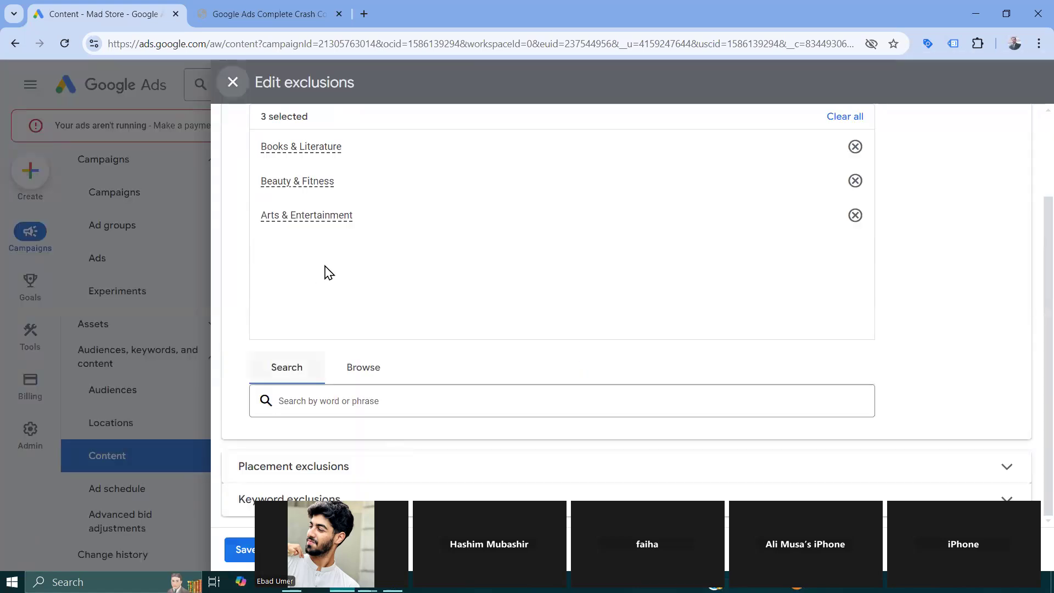
{"action": "scroll", "coordinate": [344, 287], "scroll_direction": "up", "scroll_amount": 1}
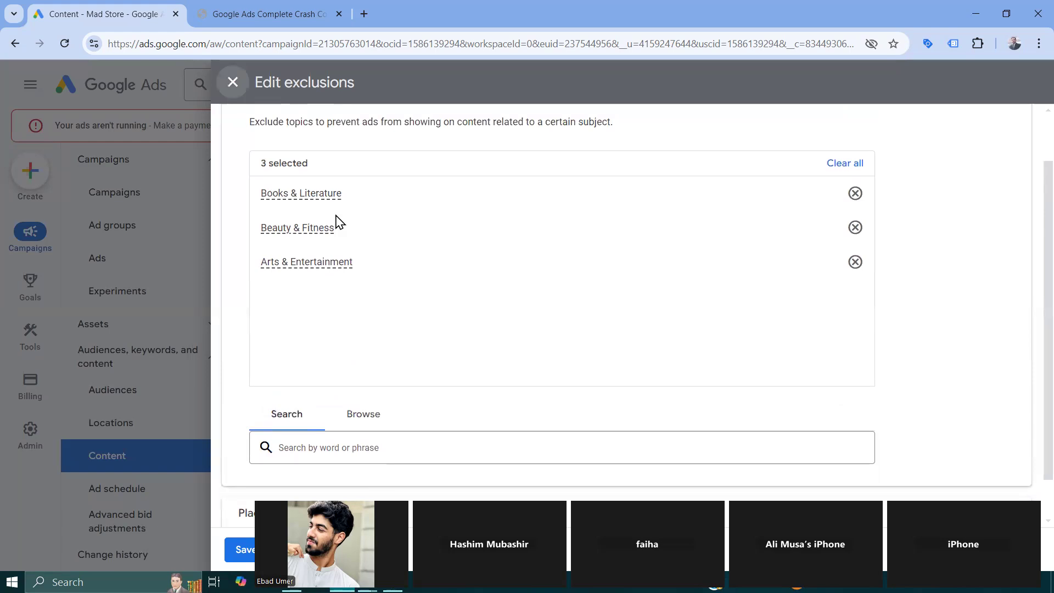
{"action": "left_click", "coordinate": [233, 83]}
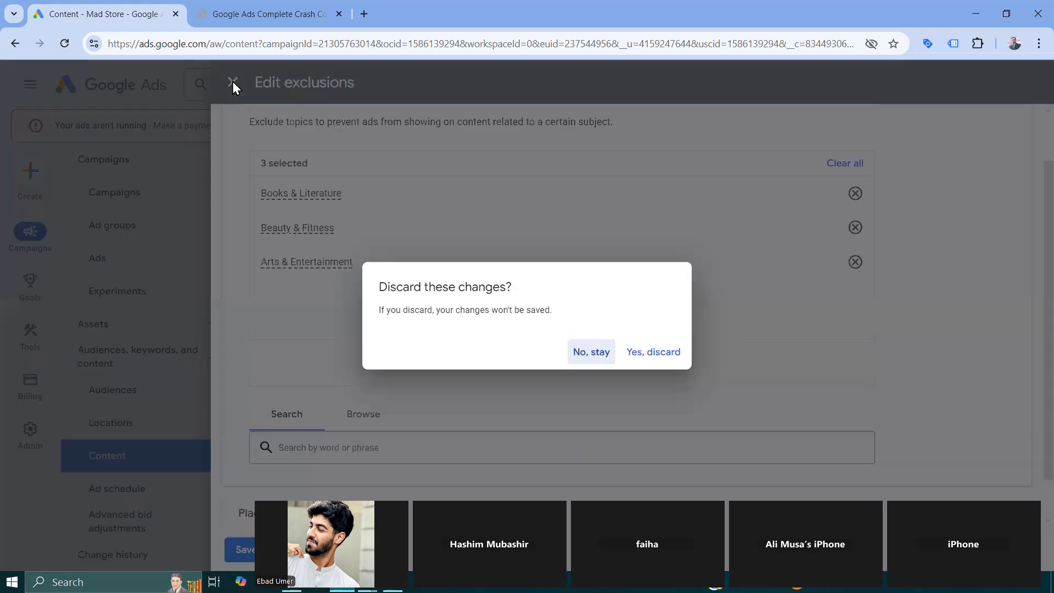
{"action": "left_click", "coordinate": [664, 351]}
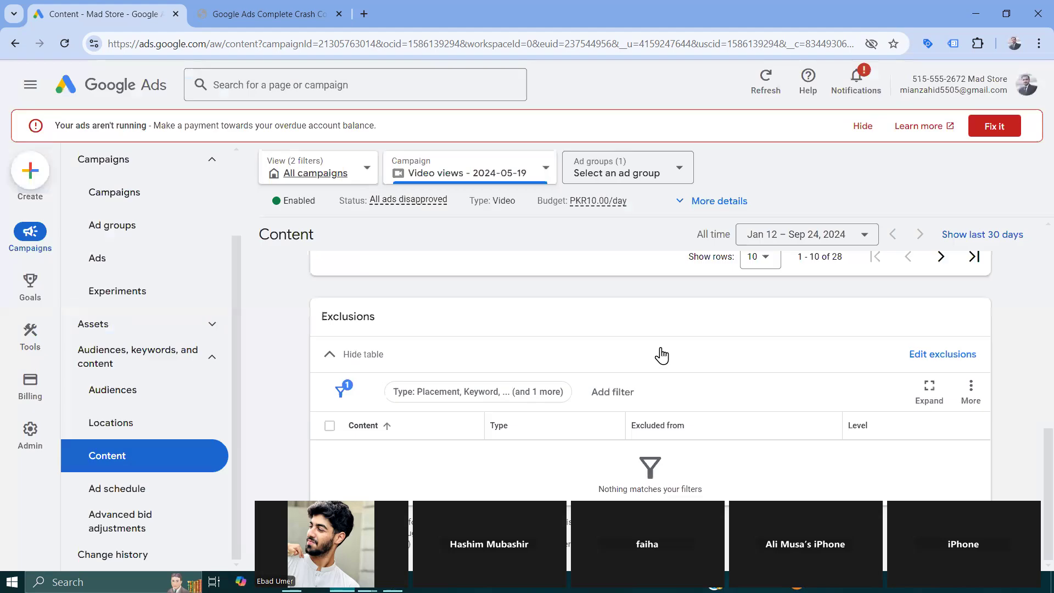
- Check the filters available for the exclusions table, and examine the weekly ad schedule of the video campaign
{"action": "left_click", "coordinate": [616, 393]}
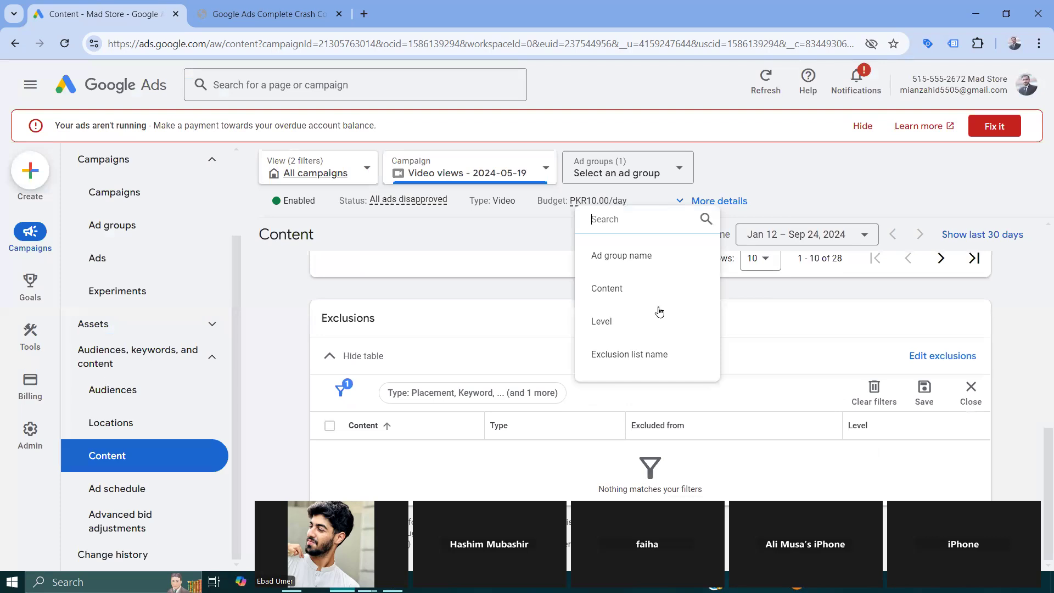
{"action": "left_click", "coordinate": [1020, 360]}
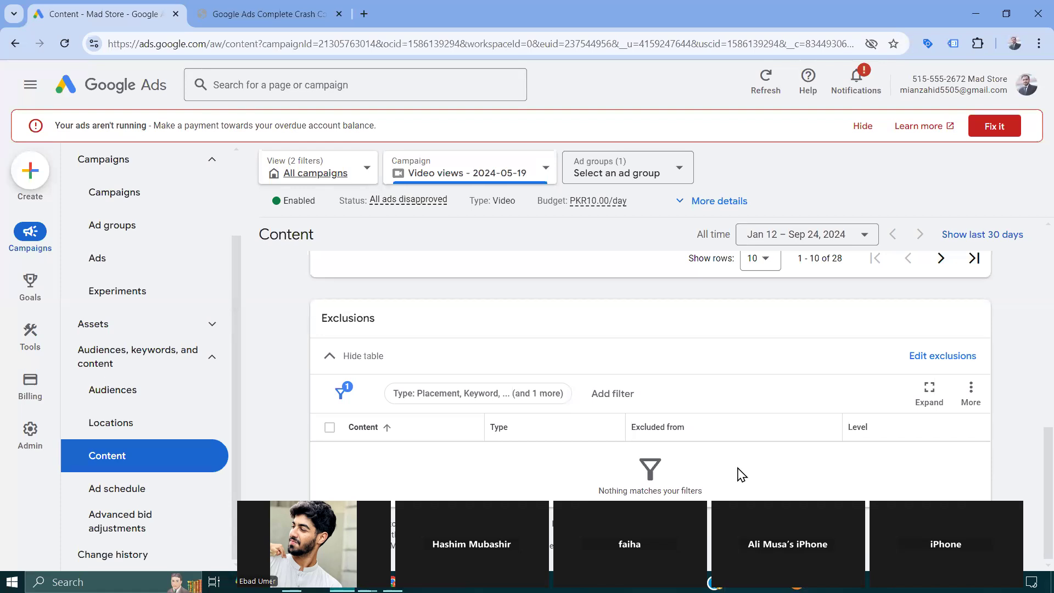
{"action": "left_click", "coordinate": [139, 495]}
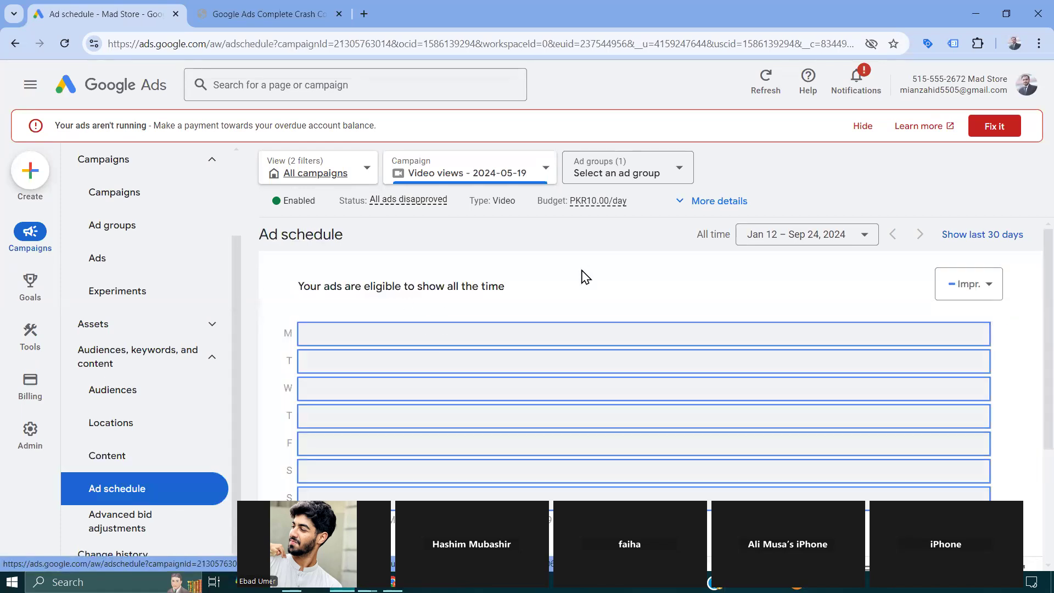
{"action": "scroll", "coordinate": [613, 275], "scroll_direction": "down", "scroll_amount": 2}
{"action": "scroll", "coordinate": [613, 275], "scroll_direction": "up", "scroll_amount": 1}
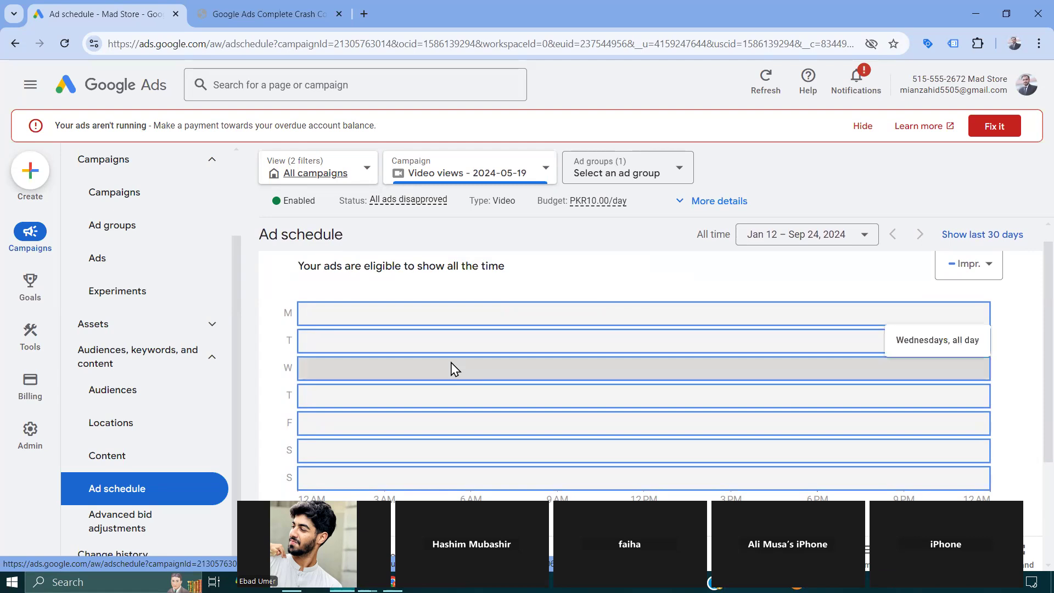
{"action": "scroll", "coordinate": [452, 370], "scroll_direction": "down", "scroll_amount": 3}
{"action": "scroll", "coordinate": [345, 343], "scroll_direction": "up", "scroll_amount": 3}
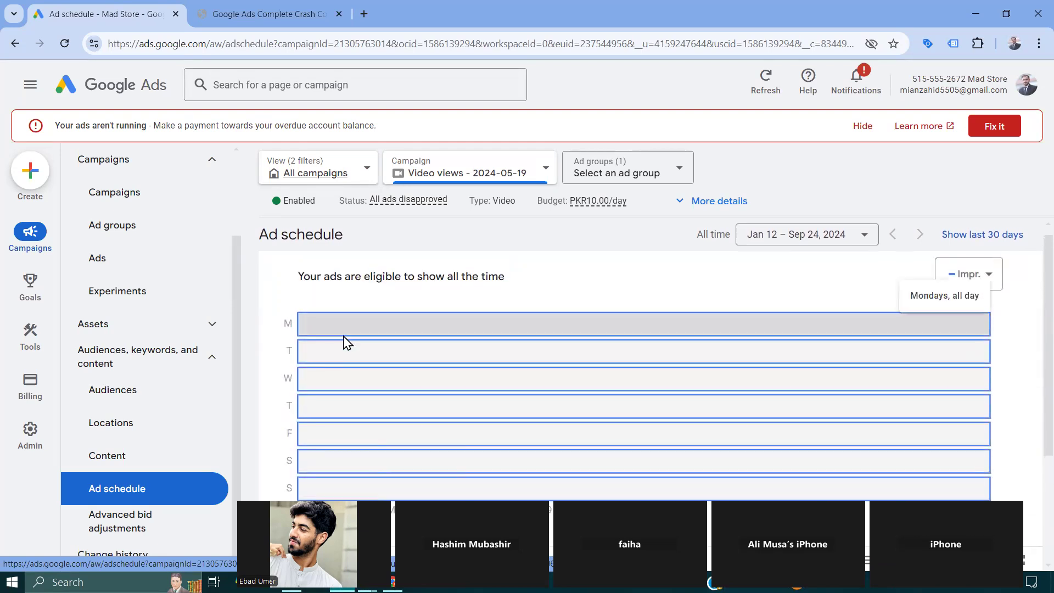
{"action": "scroll", "coordinate": [345, 344], "scroll_direction": "down", "scroll_amount": 4}
{"action": "scroll", "coordinate": [329, 363], "scroll_direction": "up", "scroll_amount": 1}
- Try a video campaign ad schedule with a Fridays entry and a second All days entry, and cancel the edit
{"action": "left_click", "coordinate": [274, 394]}
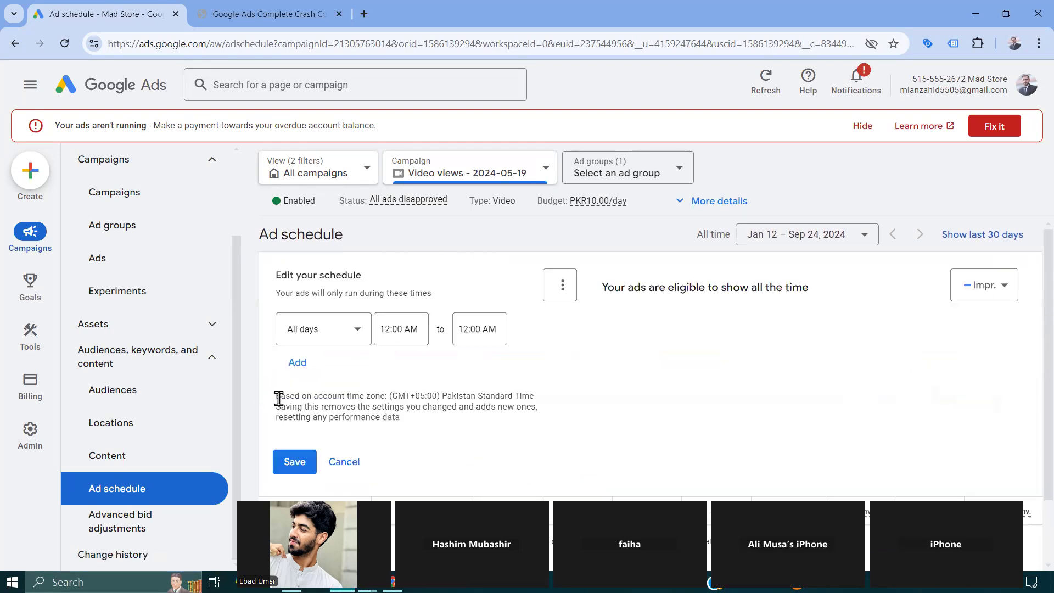
{"action": "left_click", "coordinate": [354, 333]}
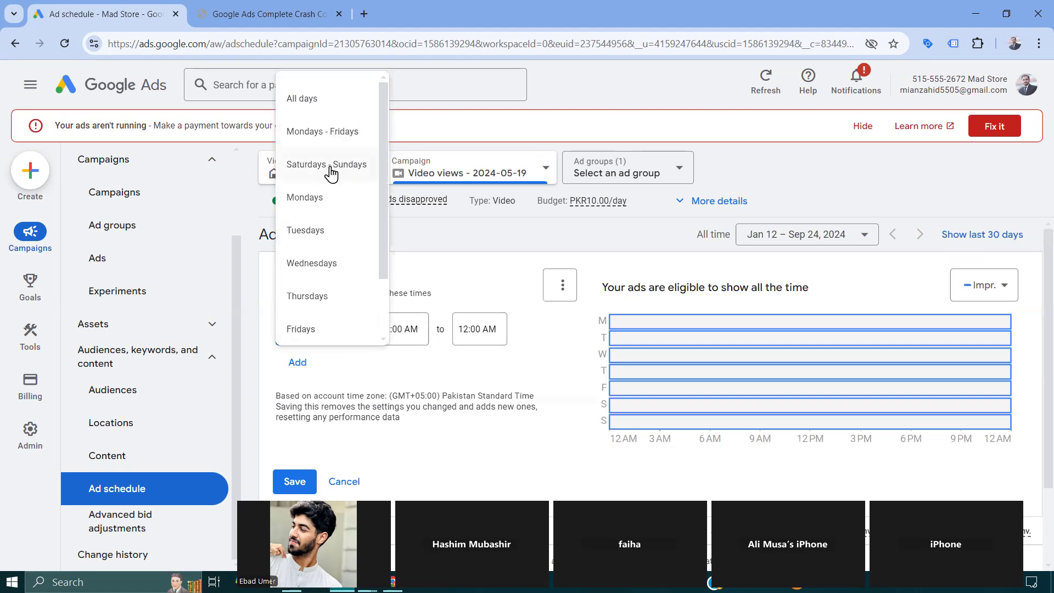
{"action": "left_click", "coordinate": [323, 336]}
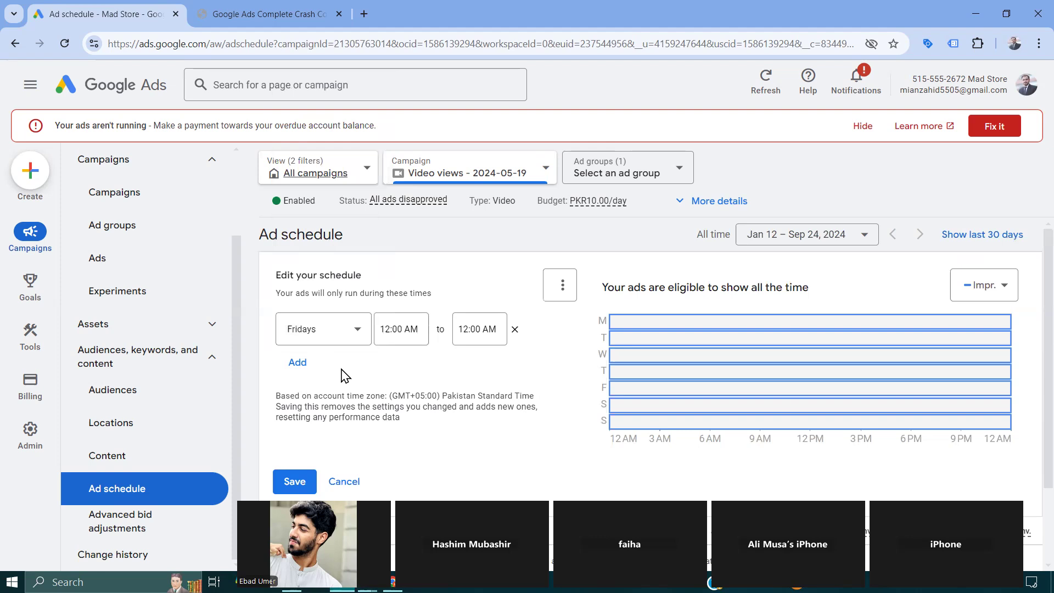
{"action": "left_click", "coordinate": [297, 362]}
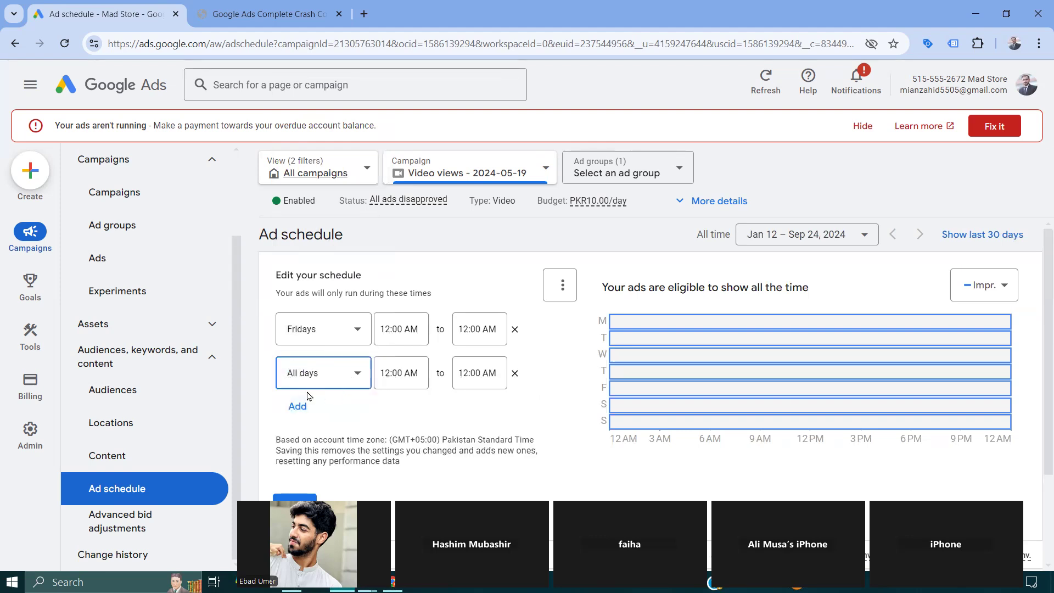
{"action": "left_click", "coordinate": [357, 372]}
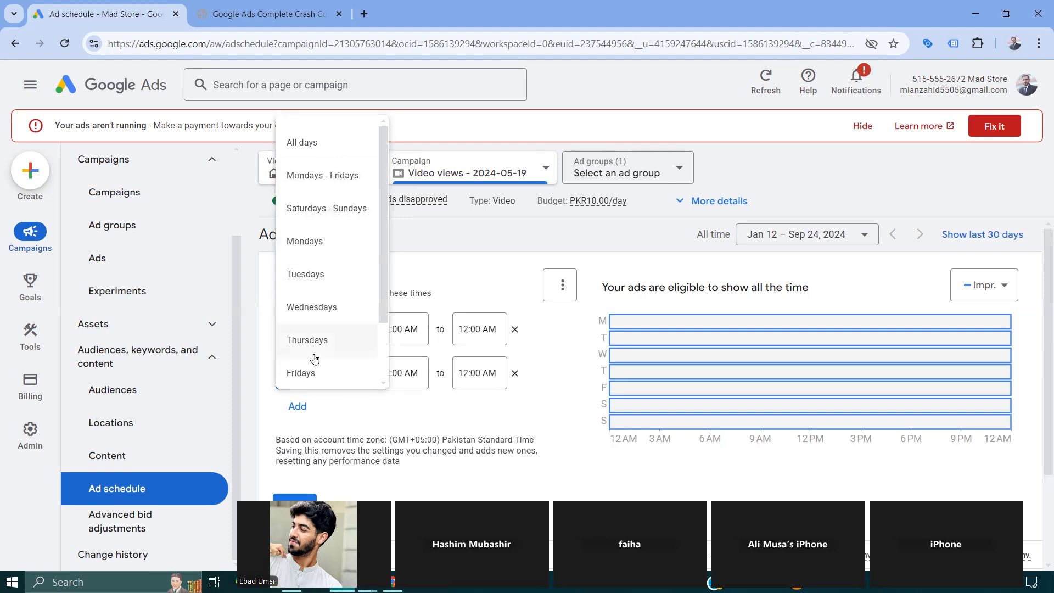
{"action": "left_click", "coordinate": [310, 146]}
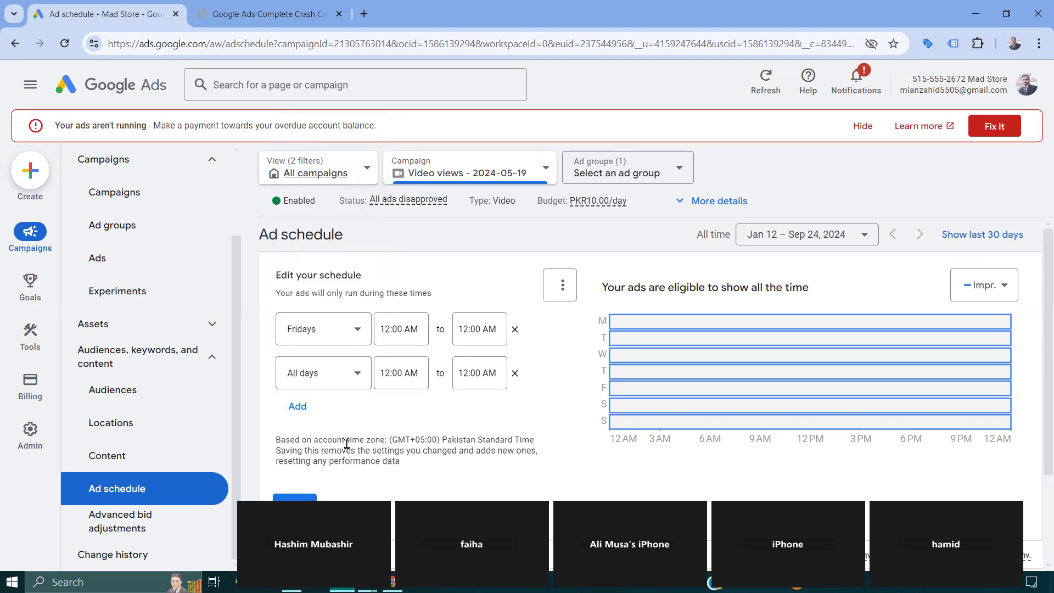
{"action": "left_click", "coordinate": [344, 505]}
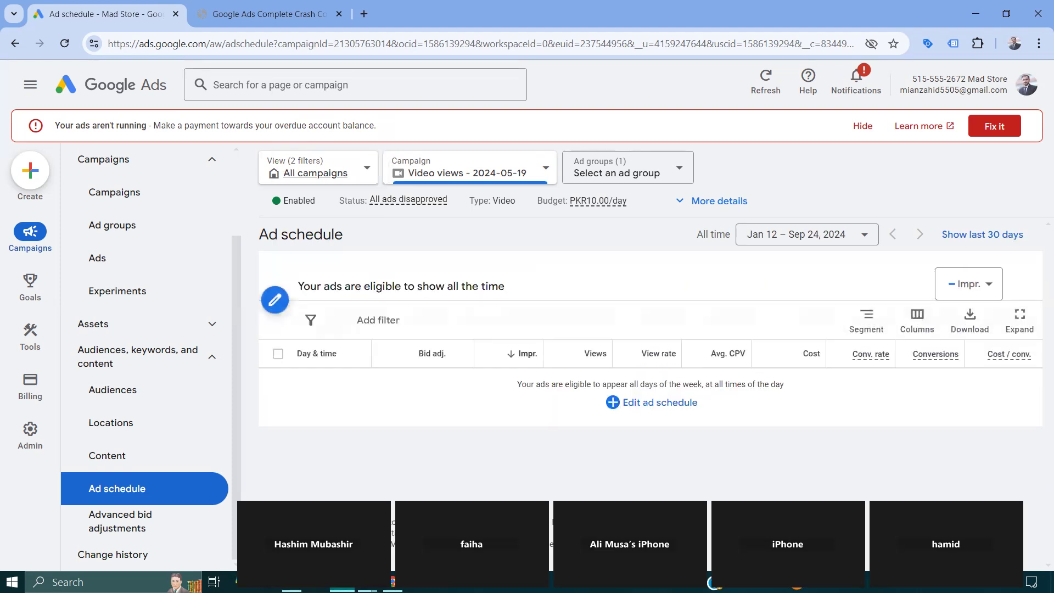
- Examine the video campaign's ad schedule grid and the day and time performance table below it
{"action": "scroll", "coordinate": [382, 412], "scroll_direction": "down", "scroll_amount": 1}
{"action": "scroll", "coordinate": [383, 412], "scroll_direction": "down", "scroll_amount": 2}
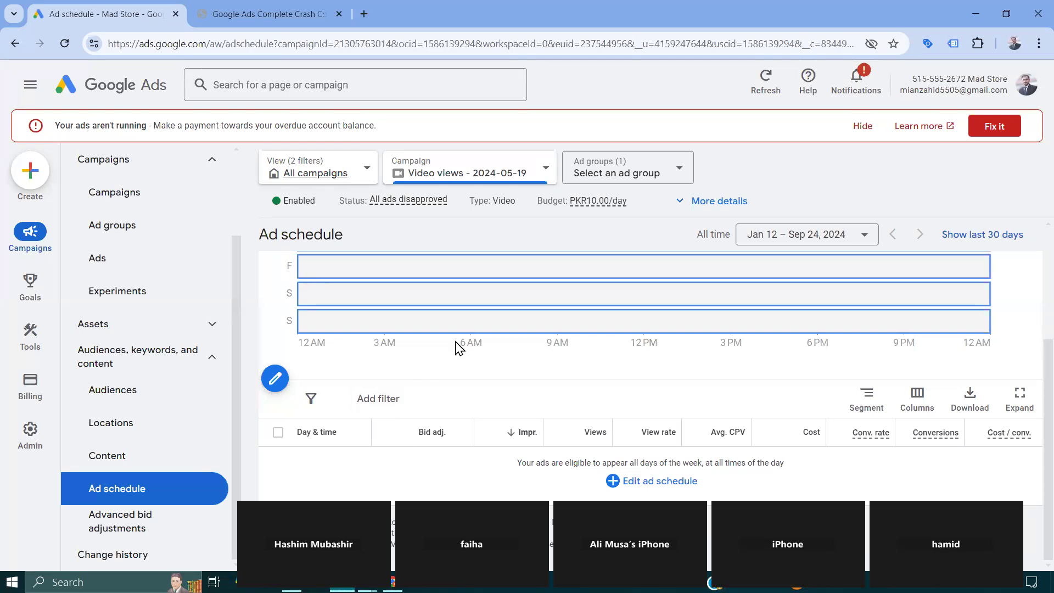
{"action": "scroll", "coordinate": [460, 349], "scroll_direction": "up", "scroll_amount": 2}
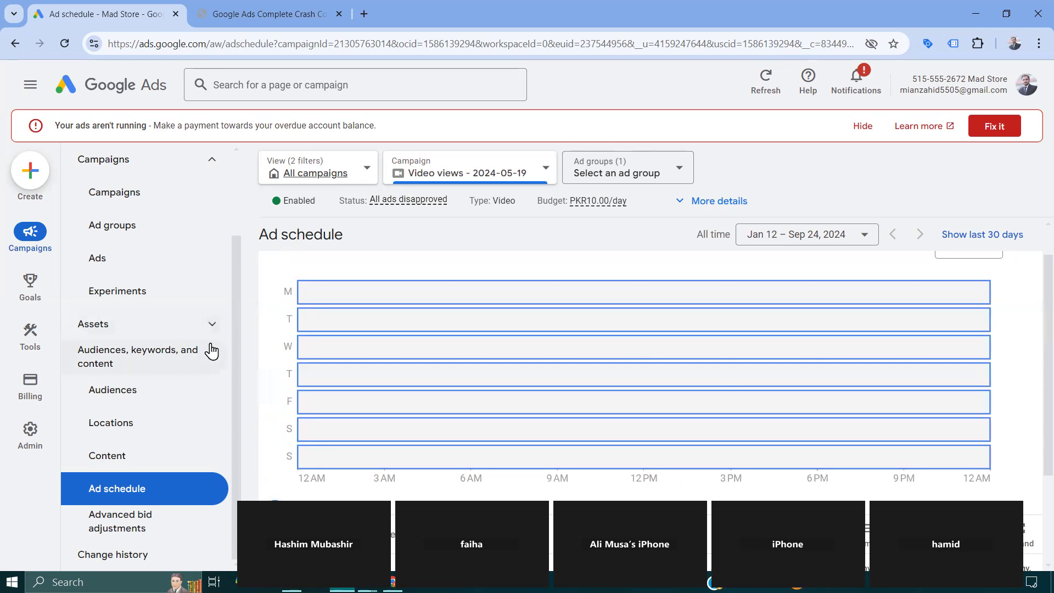
{"action": "left_click", "coordinate": [211, 359]}
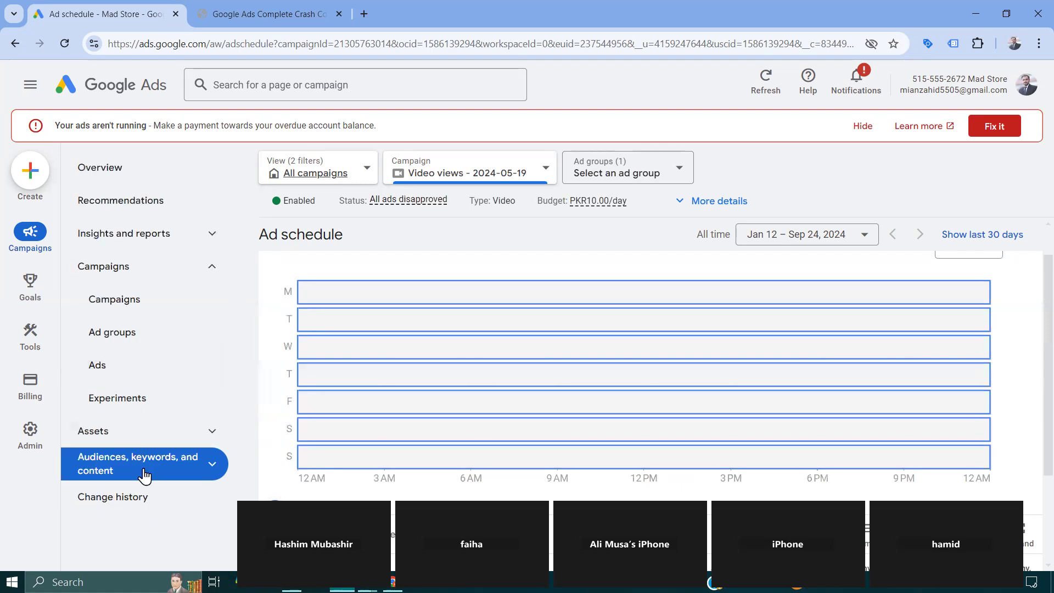
{"action": "left_click", "coordinate": [212, 464]}
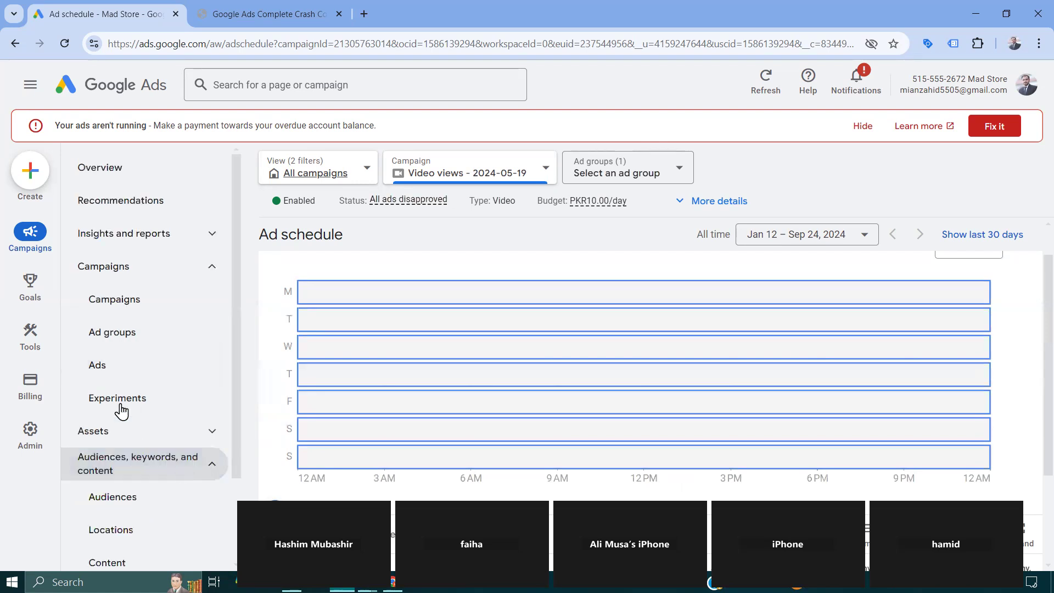
{"action": "scroll", "coordinate": [125, 391], "scroll_direction": "down", "scroll_amount": 2}
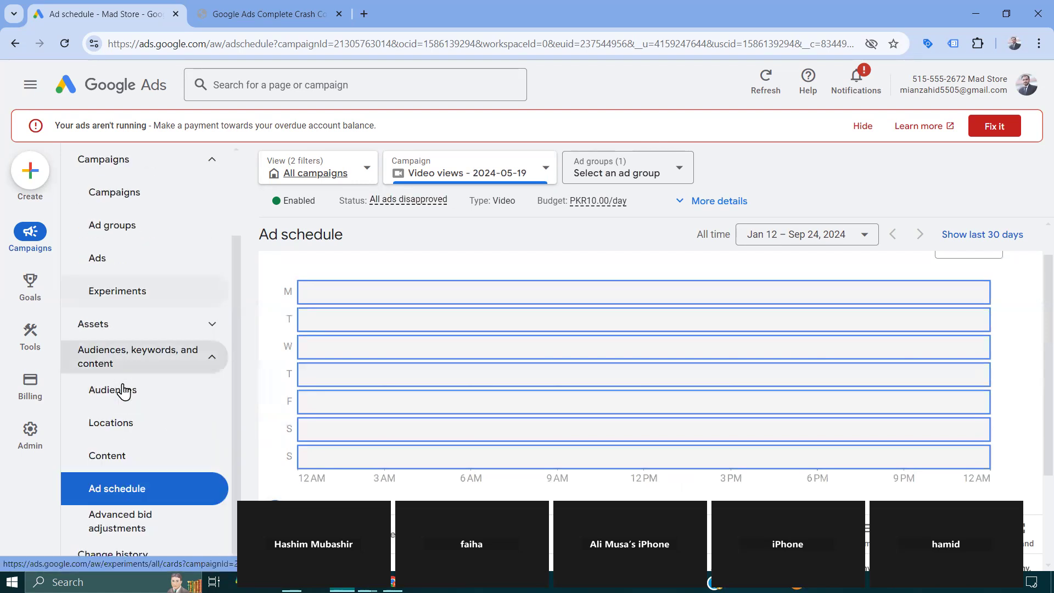
- Switch the view to Search campaigns and show their ad schedule
{"action": "left_click", "coordinate": [328, 185]}
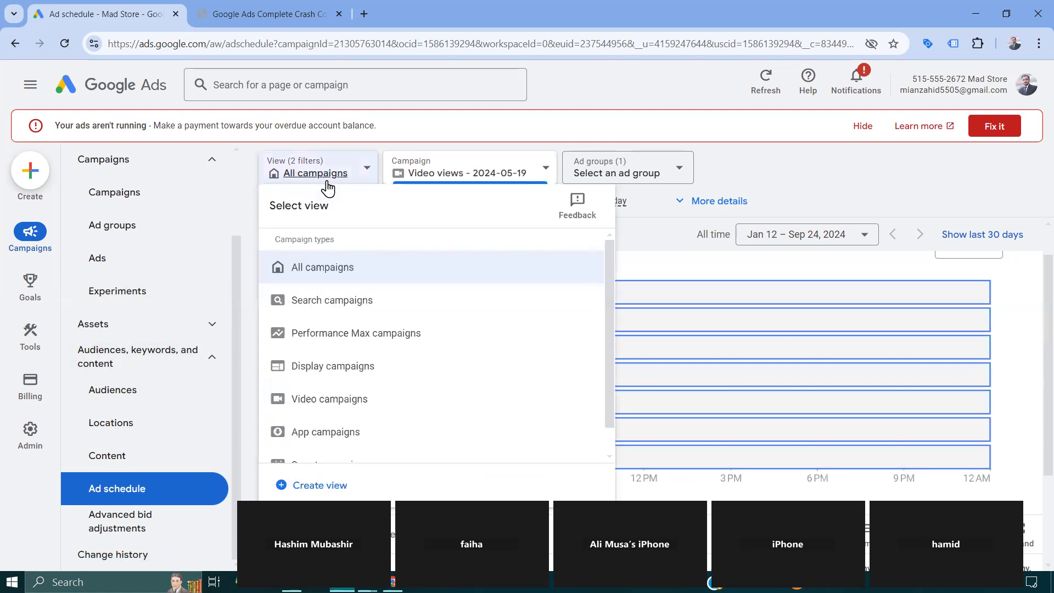
{"action": "left_click", "coordinate": [339, 303]}
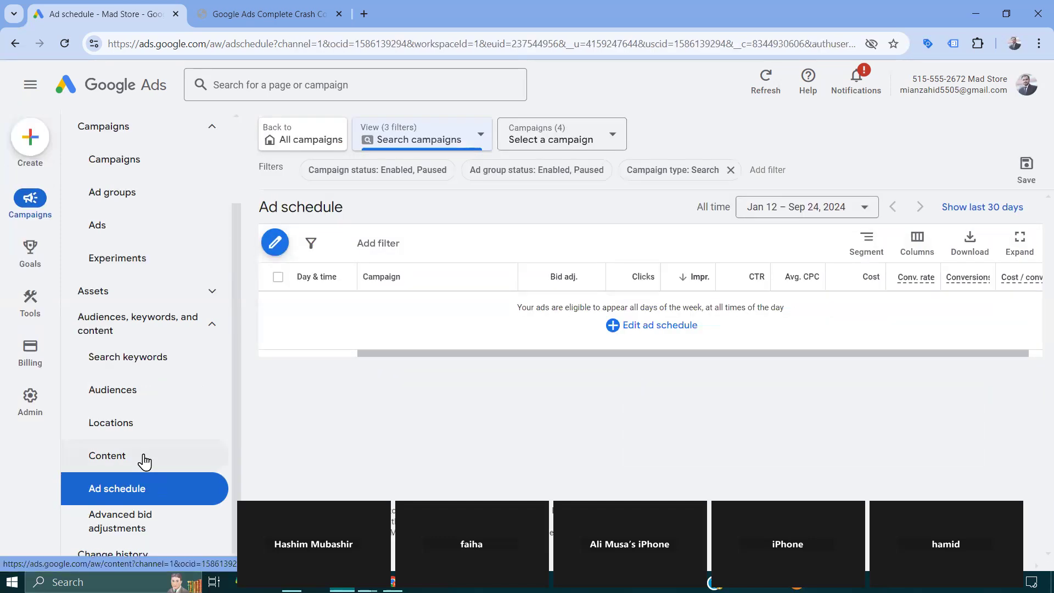
{"action": "left_click", "coordinate": [118, 492]}
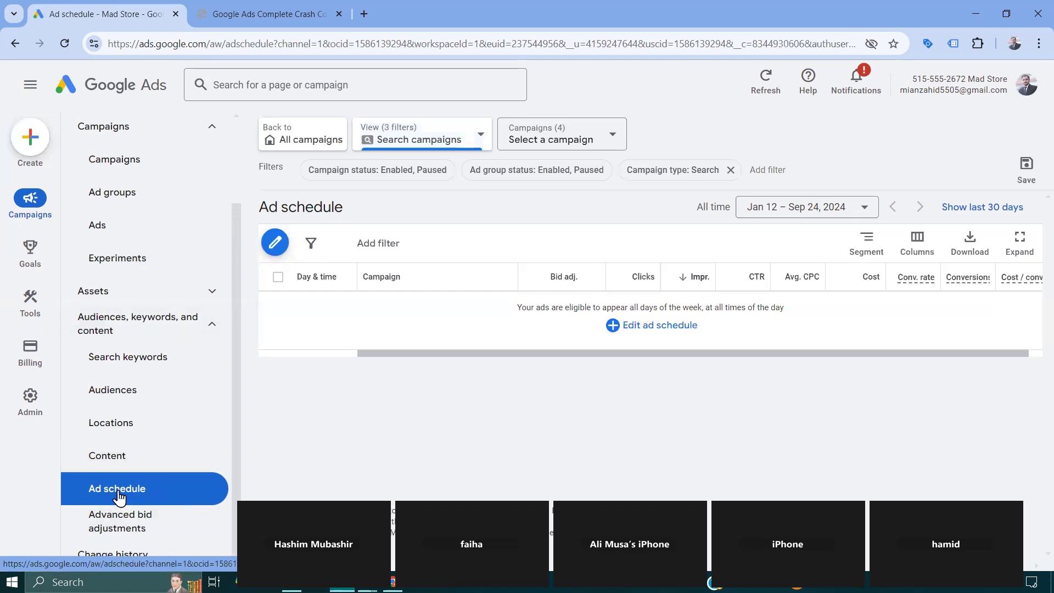
- Start editing the ad schedule of the hotel campgain campaign and check the day options, keeping All days
{"action": "left_click", "coordinate": [649, 326]}
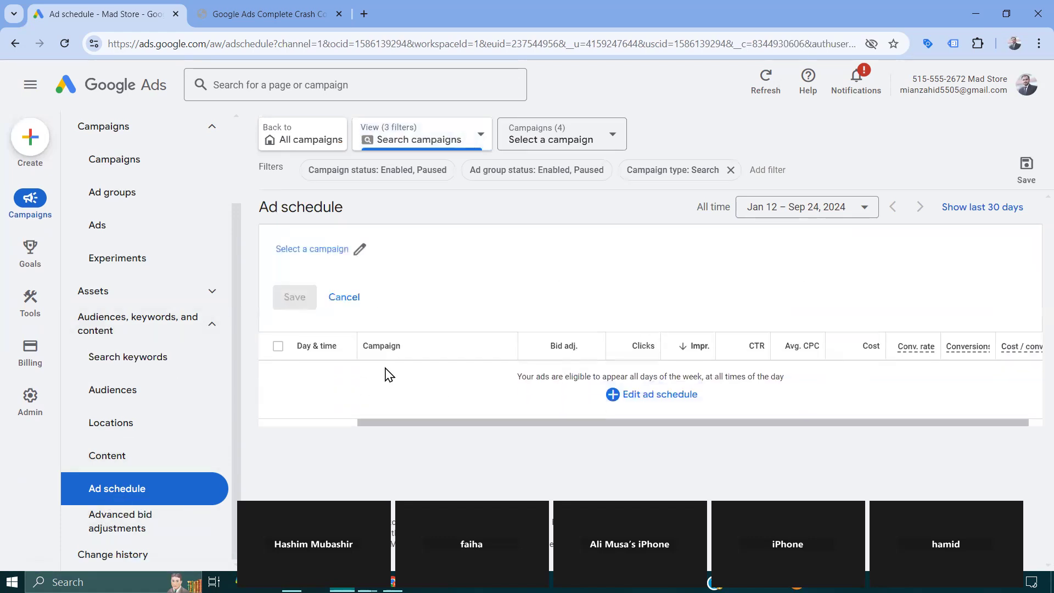
{"action": "left_click", "coordinate": [359, 249]}
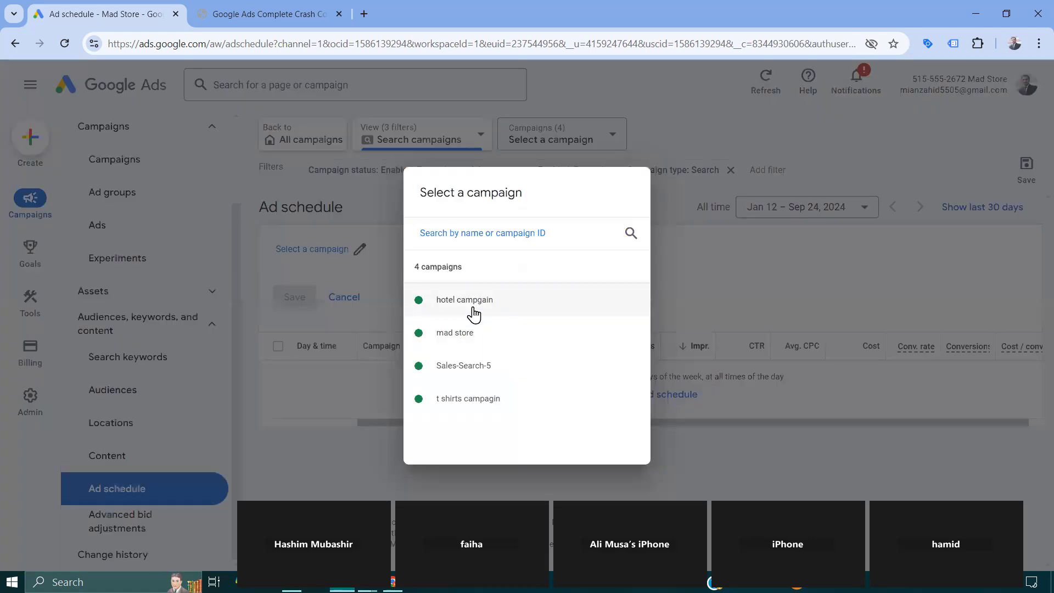
{"action": "left_click", "coordinate": [474, 312]}
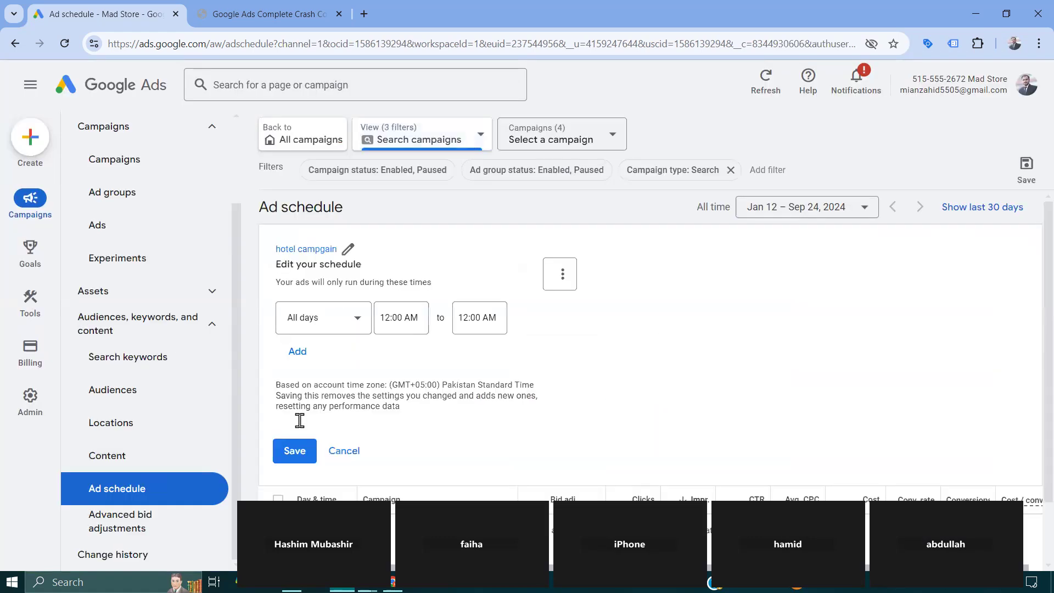
{"action": "left_click", "coordinate": [359, 324]}
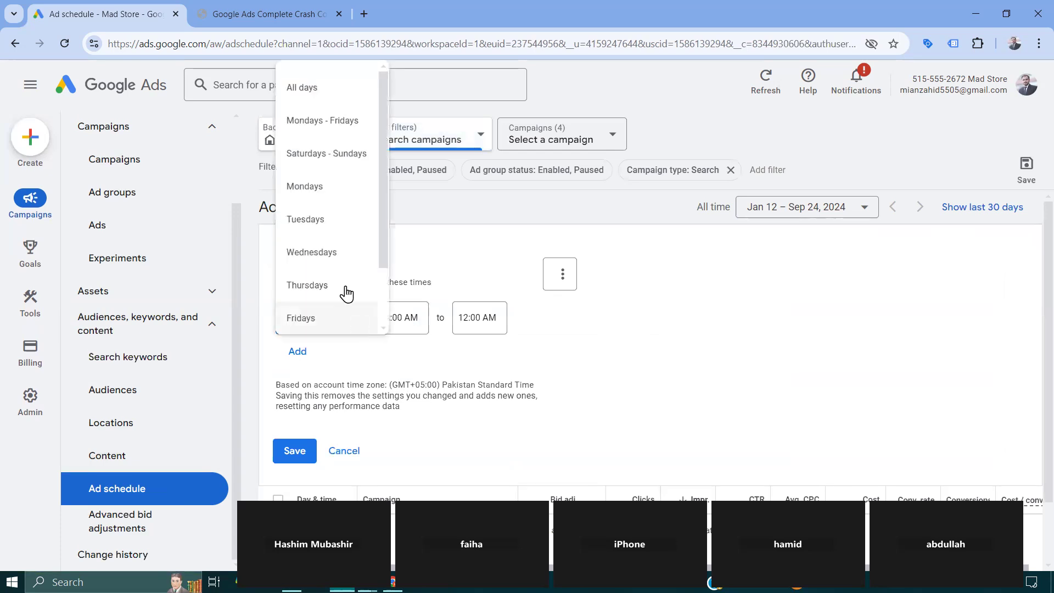
{"action": "left_click", "coordinate": [409, 318]}
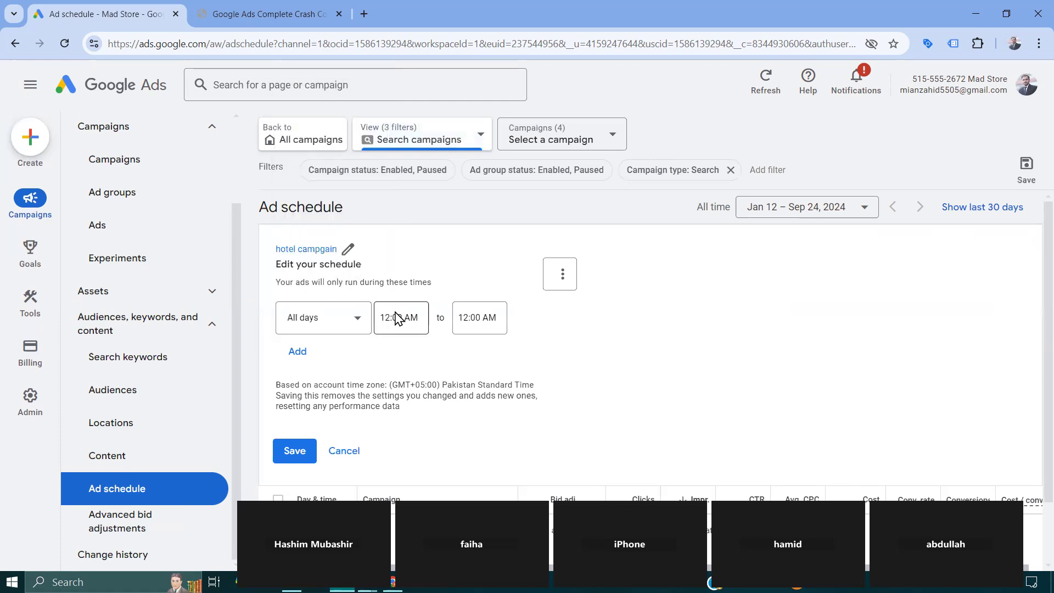
- Set the start time of the All days schedule entry to 7:45 AM
{"action": "left_click", "coordinate": [402, 320]}
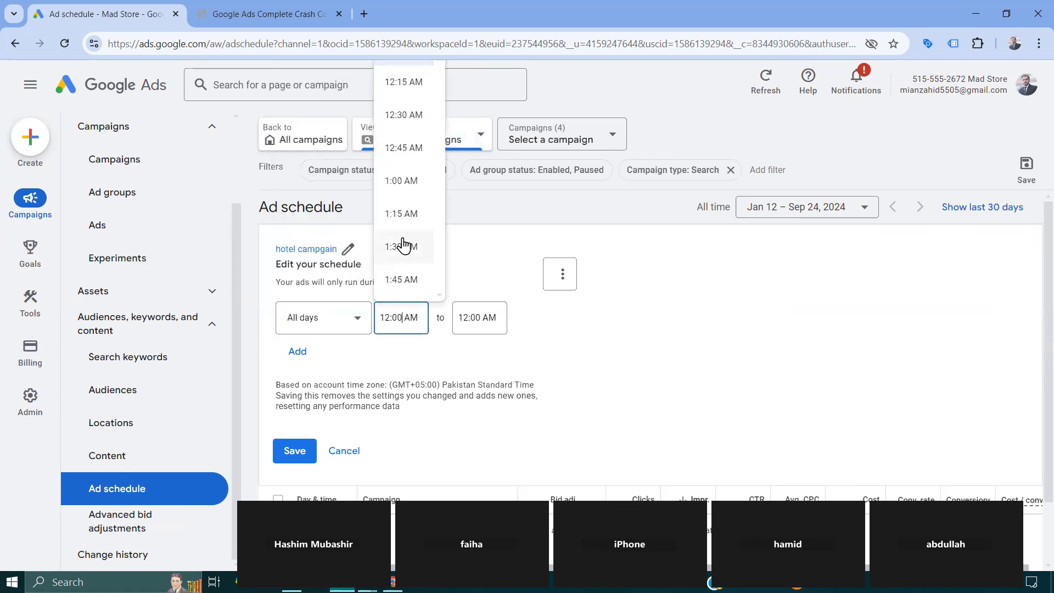
{"action": "scroll", "coordinate": [402, 243], "scroll_direction": "down", "scroll_amount": 3}
{"action": "scroll", "coordinate": [403, 246], "scroll_direction": "down", "scroll_amount": 10}
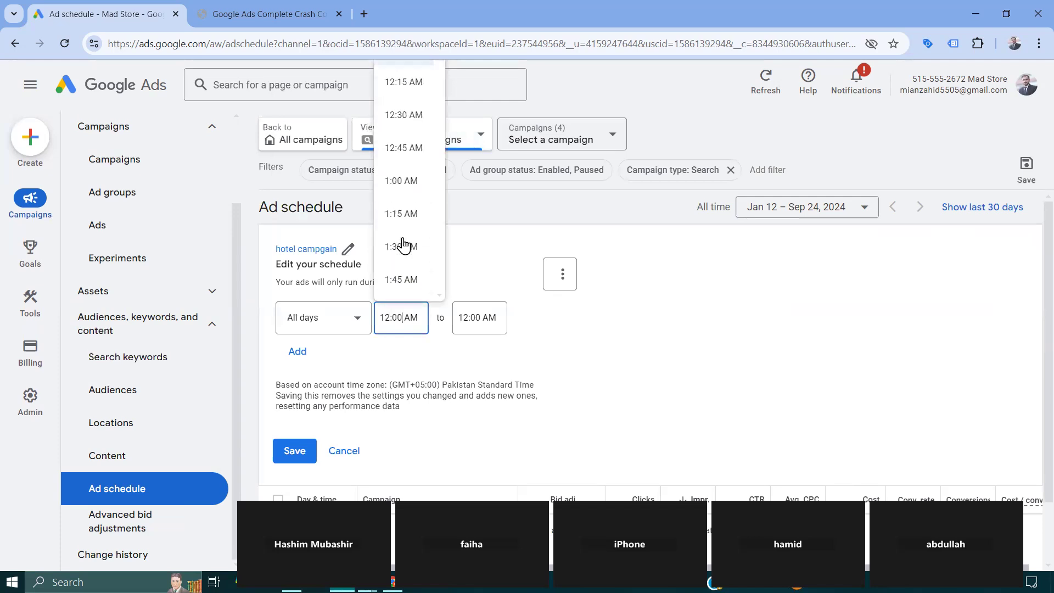
{"action": "scroll", "coordinate": [404, 246], "scroll_direction": "down", "scroll_amount": 5}
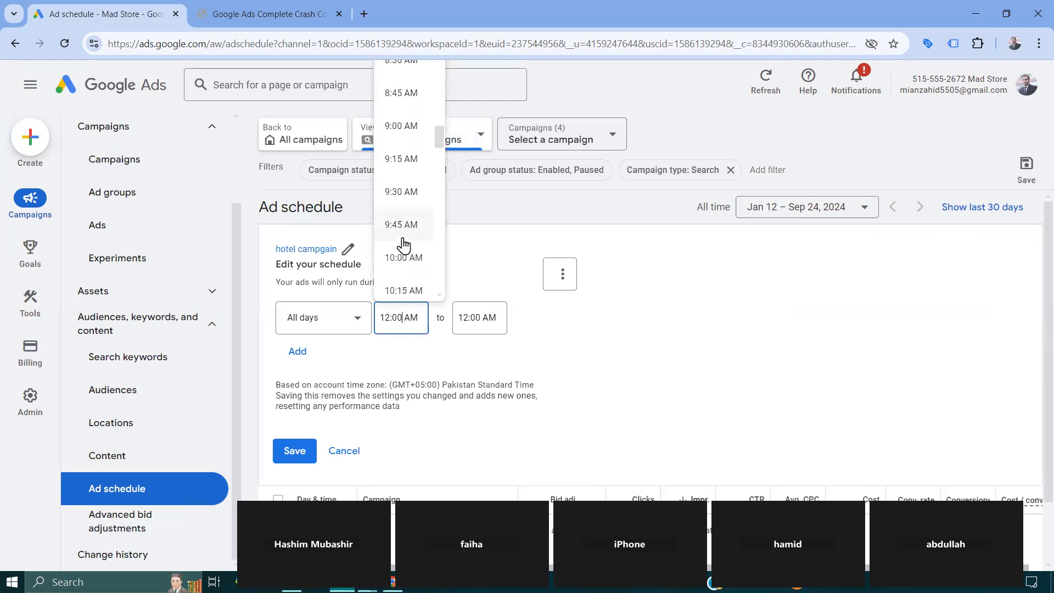
{"action": "scroll", "coordinate": [401, 99], "scroll_direction": "up", "scroll_amount": 3}
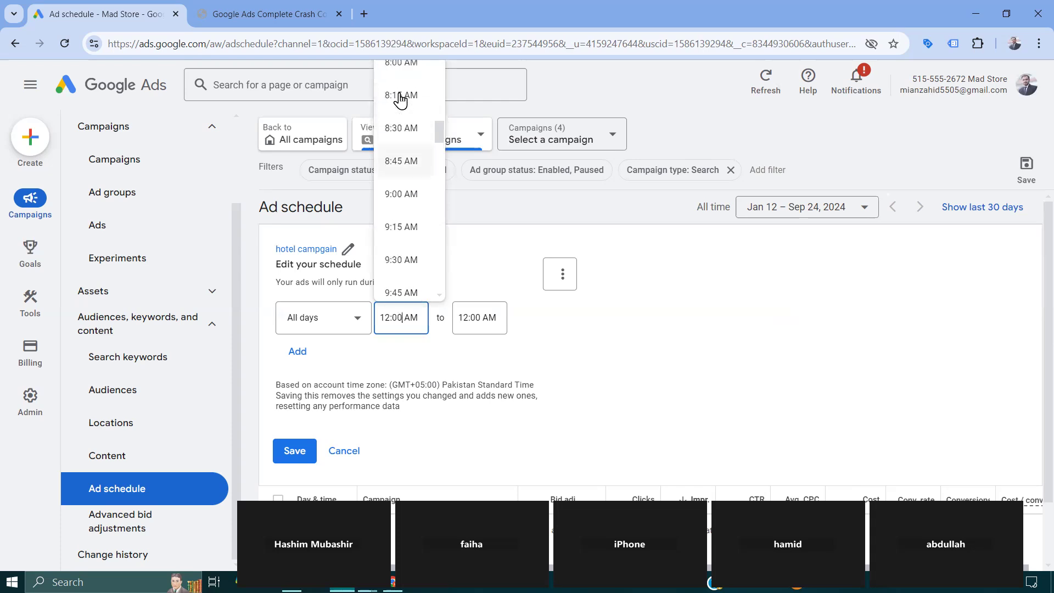
{"action": "scroll", "coordinate": [400, 101], "scroll_direction": "up", "scroll_amount": 1}
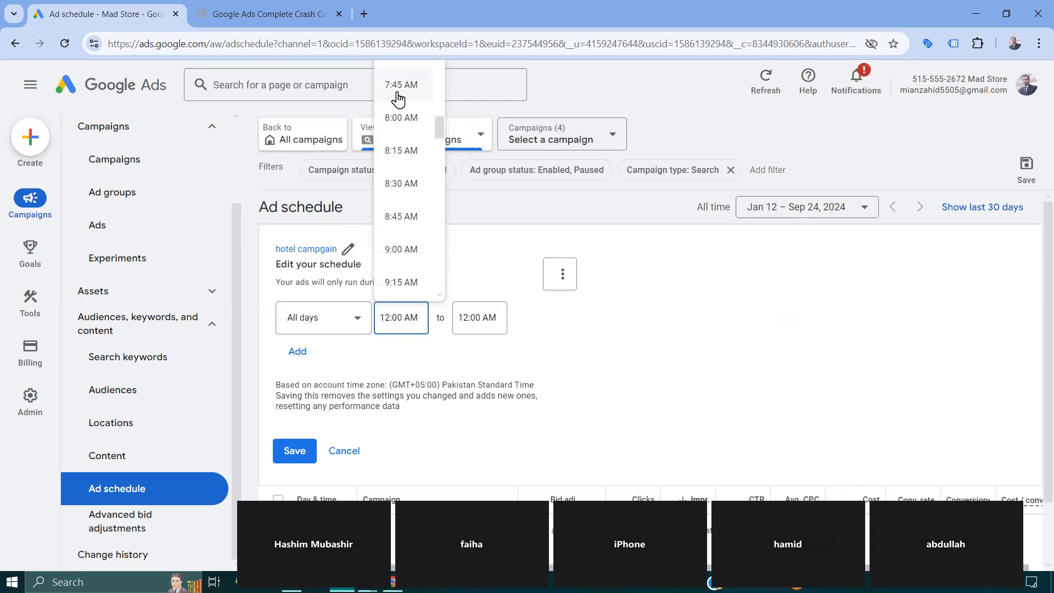
{"action": "left_click", "coordinate": [399, 86]}
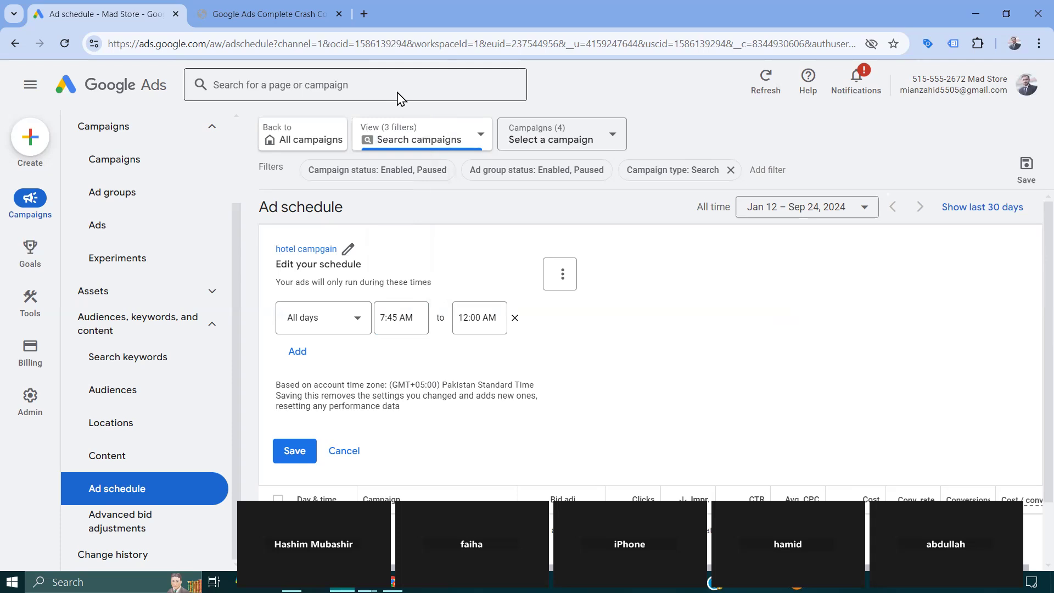
- Set the All days entry's end time to 10:00 PM and save the hotel campgain ad schedule
{"action": "left_click", "coordinate": [479, 318]}
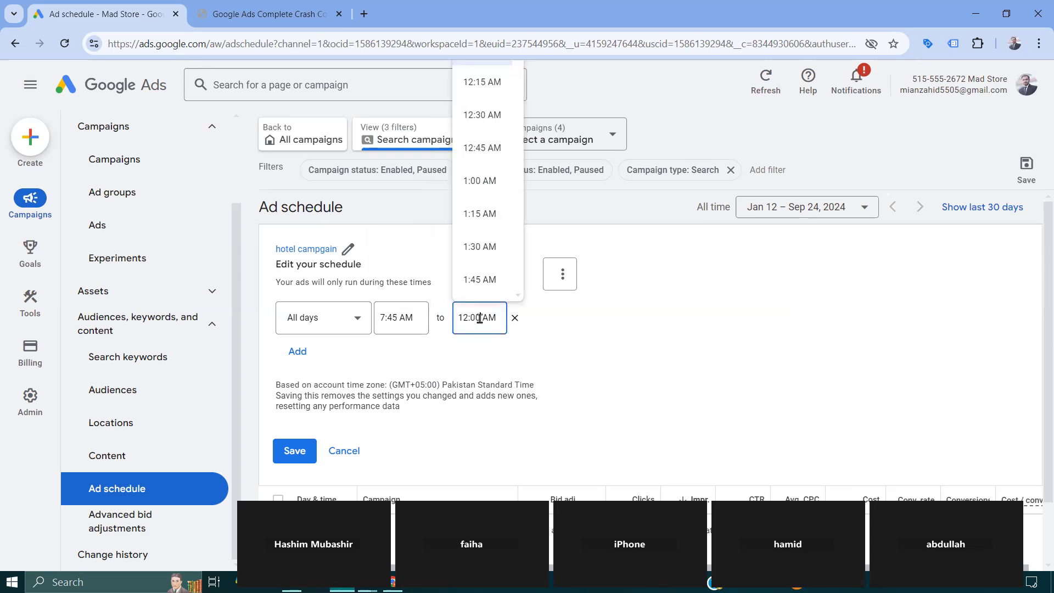
{"action": "scroll", "coordinate": [481, 239], "scroll_direction": "down", "scroll_amount": 15}
{"action": "scroll", "coordinate": [482, 241], "scroll_direction": "down", "scroll_amount": 8}
{"action": "scroll", "coordinate": [481, 165], "scroll_direction": "up", "scroll_amount": 1}
{"action": "scroll", "coordinate": [488, 110], "scroll_direction": "down", "scroll_amount": 20}
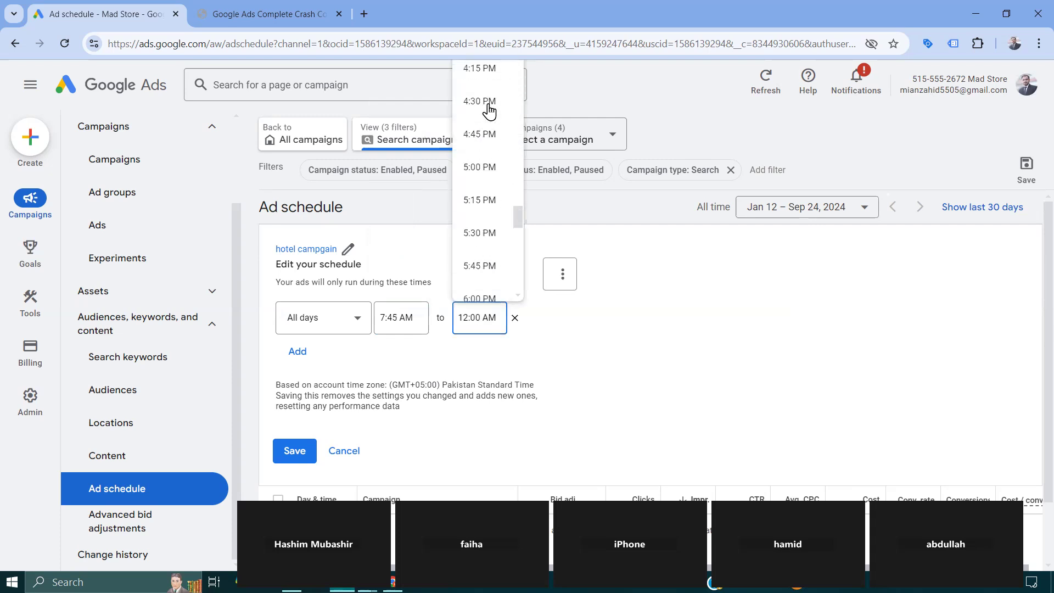
{"action": "scroll", "coordinate": [499, 269], "scroll_direction": "down", "scroll_amount": 2}
{"action": "left_click", "coordinate": [496, 267]}
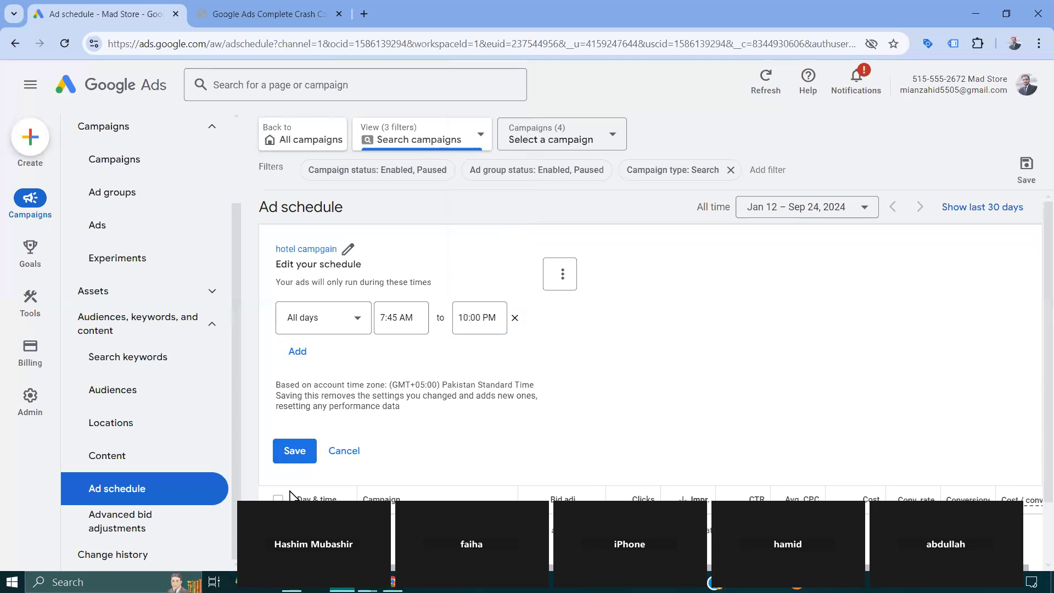
{"action": "left_click", "coordinate": [295, 450]}
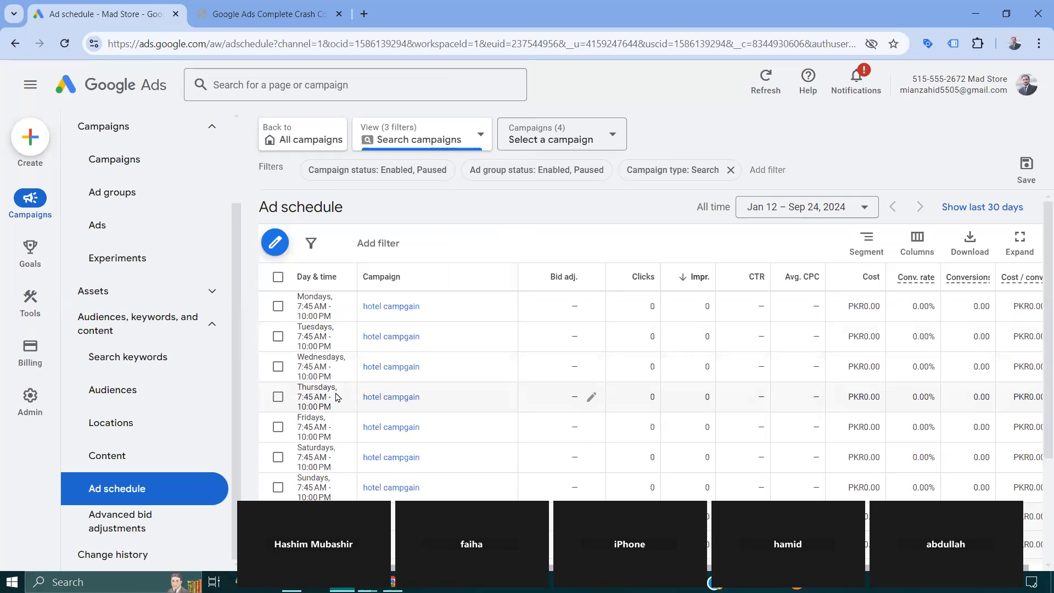
{"action": "scroll", "coordinate": [337, 398], "scroll_direction": "down", "scroll_amount": 3}
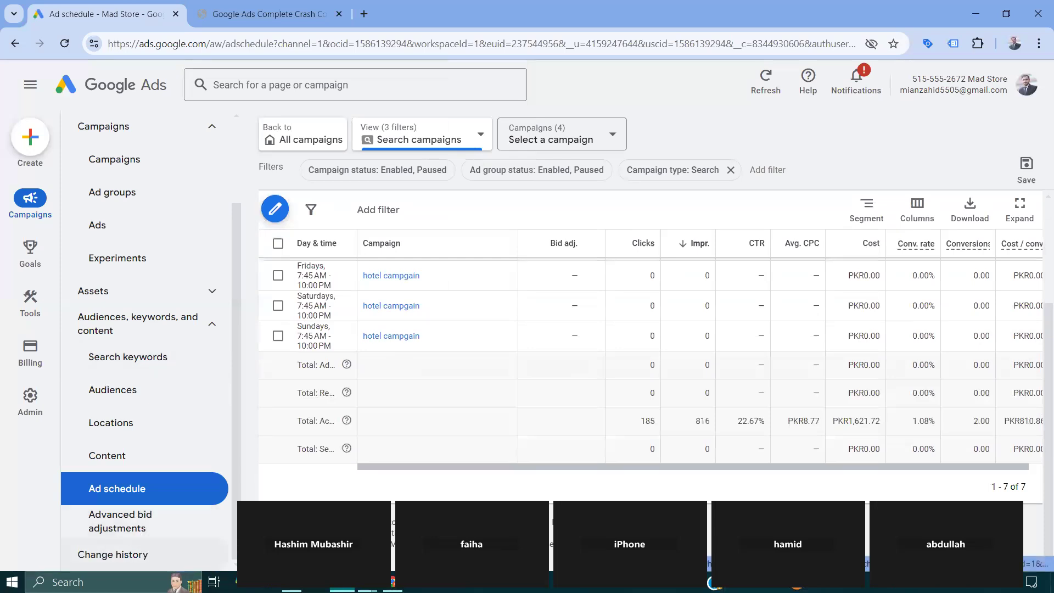
- Show the Search campaigns' change history, summarise the change overview by user, and check the date range options
{"action": "left_click", "coordinate": [126, 563]}
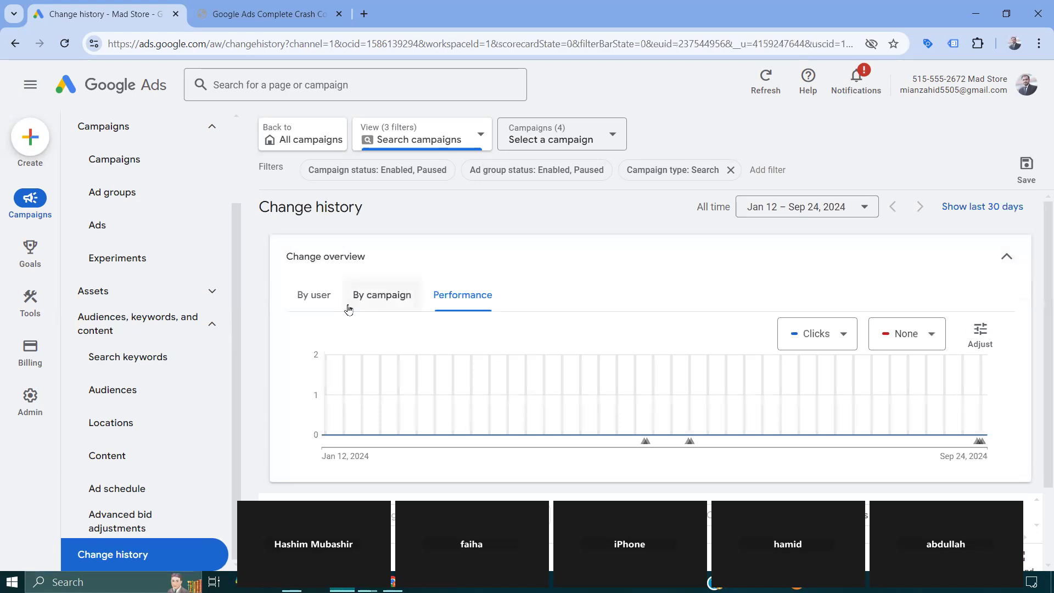
{"action": "left_click", "coordinate": [307, 297]}
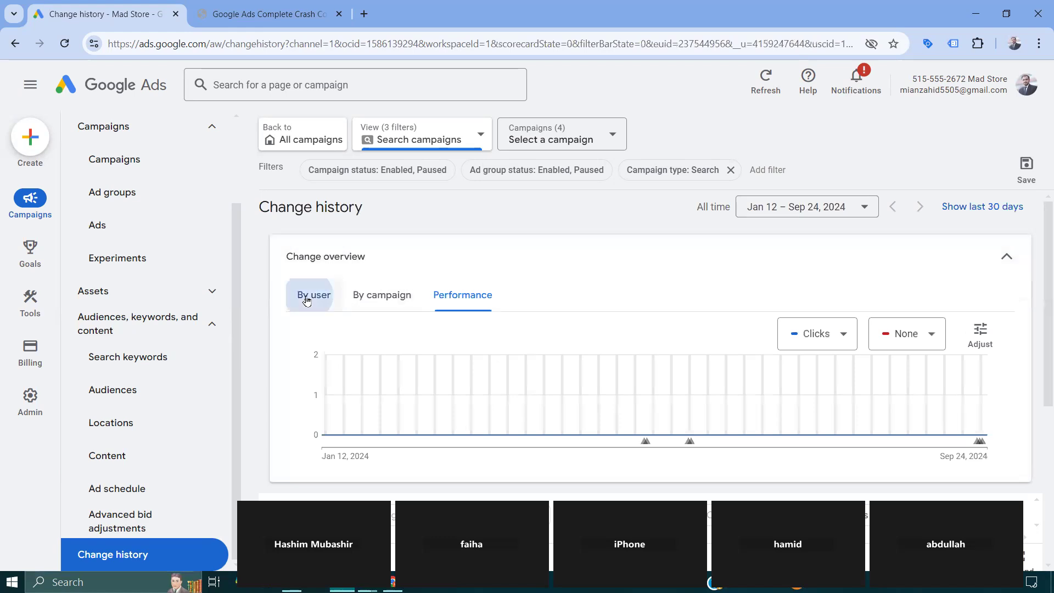
{"action": "scroll", "coordinate": [615, 275], "scroll_direction": "down", "scroll_amount": 2}
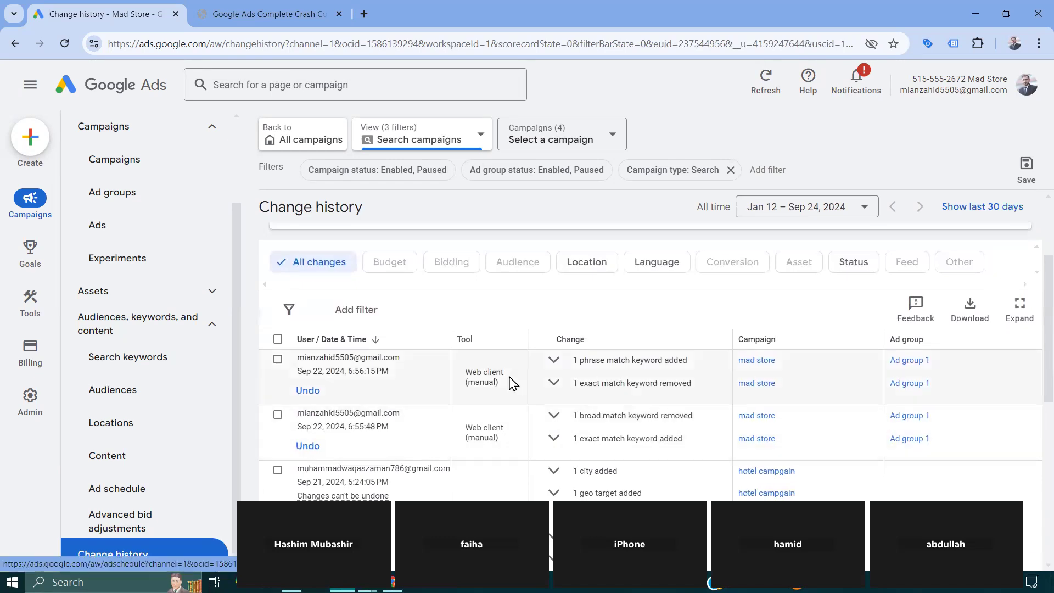
{"action": "scroll", "coordinate": [508, 381], "scroll_direction": "up", "scroll_amount": 3}
{"action": "left_click", "coordinate": [810, 217]}
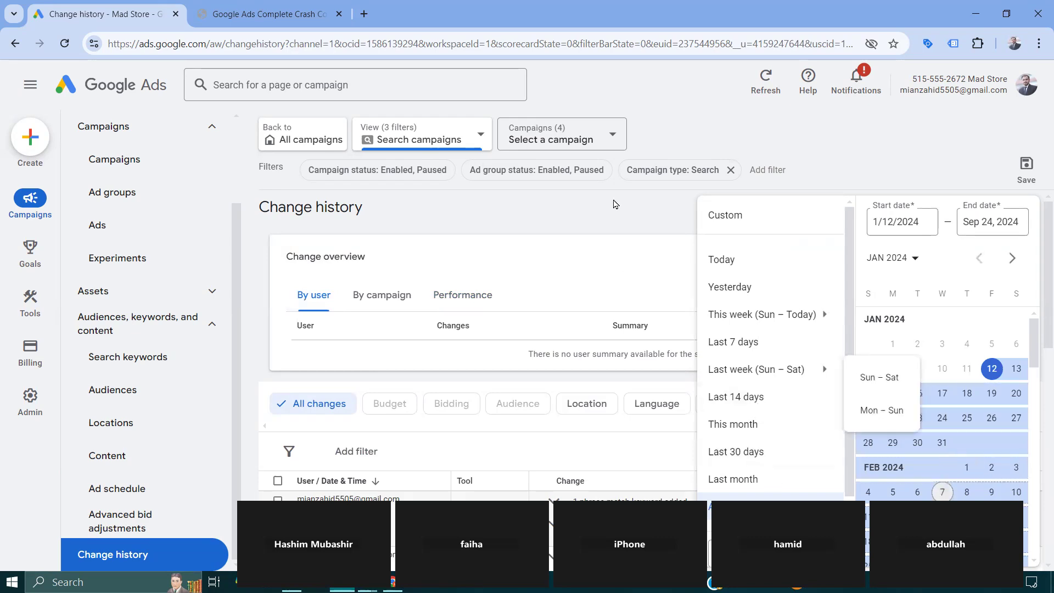
{"action": "left_click", "coordinate": [603, 255]}
{"action": "left_click", "coordinate": [604, 255]}
{"action": "scroll", "coordinate": [435, 391], "scroll_direction": "down", "scroll_amount": 1}
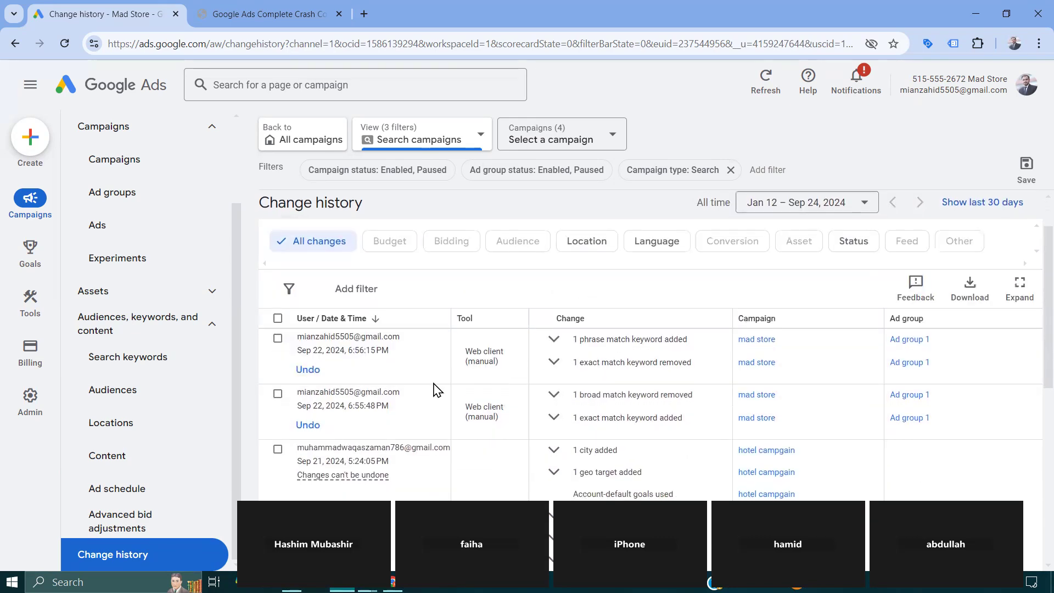
- Examine the newest change history entry, highlighting the account that made it and its phrase match keyword addition
{"action": "left_click_drag", "start_coordinate": [304, 343], "coordinate": [405, 341]}
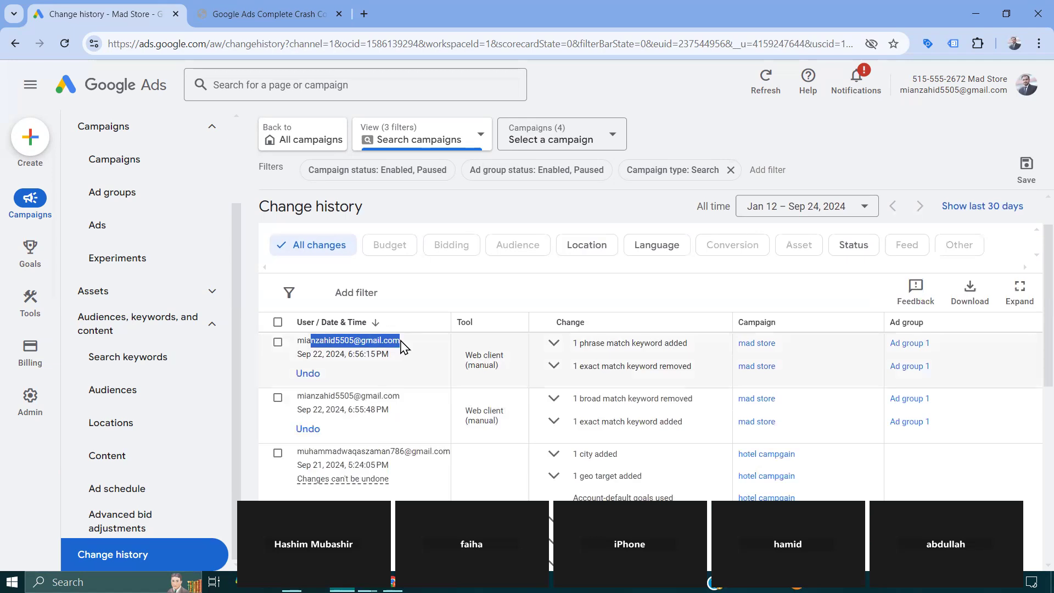
{"action": "left_click", "coordinate": [406, 341]}
{"action": "double_click", "coordinate": [359, 342]}
{"action": "triple_click", "coordinate": [359, 342]}
{"action": "triple_click", "coordinate": [608, 343]}
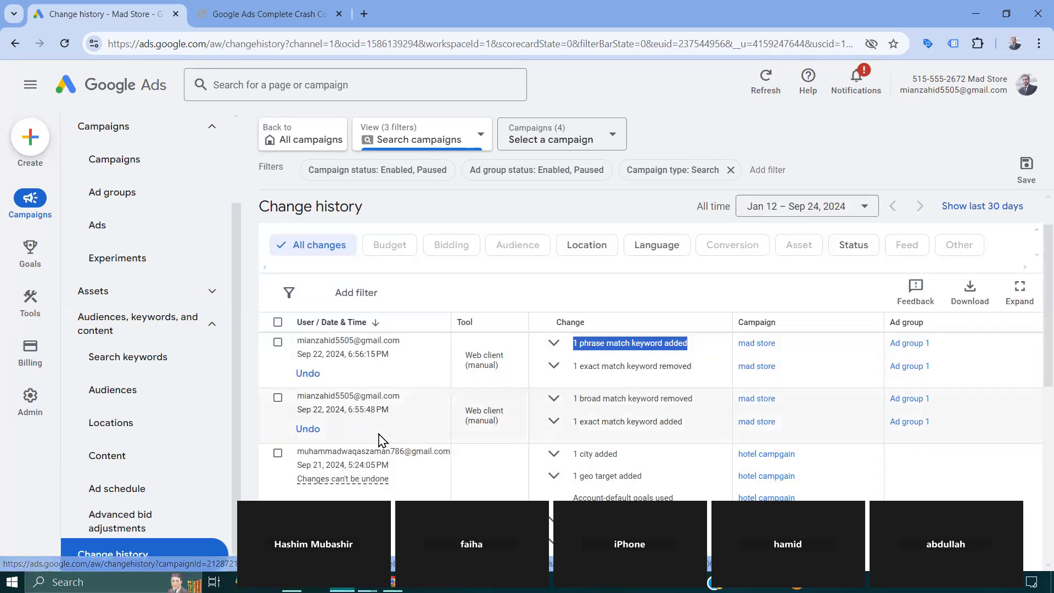
- Examine the Sep 21, 2024 hotel campgain entry, view its Ad group 1 change history, and return to the full list
{"action": "scroll", "coordinate": [398, 413], "scroll_direction": "down", "scroll_amount": 1}
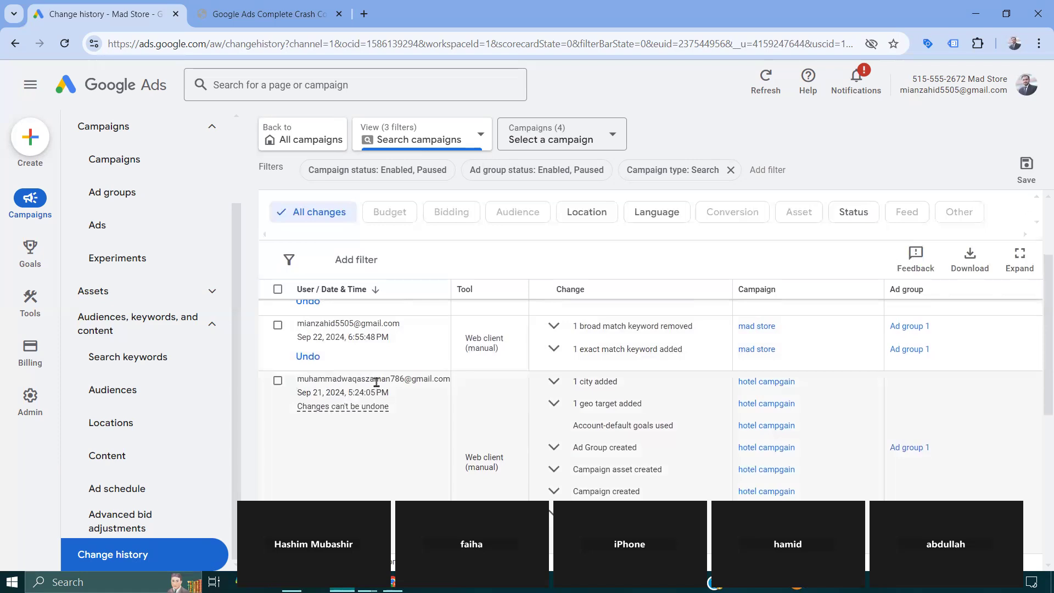
{"action": "triple_click", "coordinate": [376, 378]}
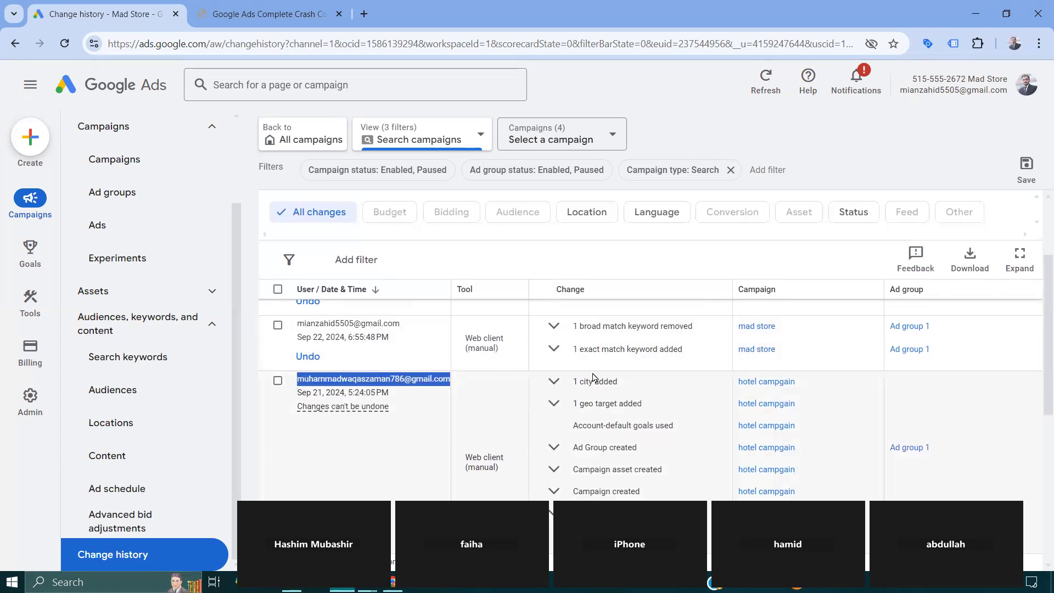
{"action": "left_click", "coordinate": [900, 448]}
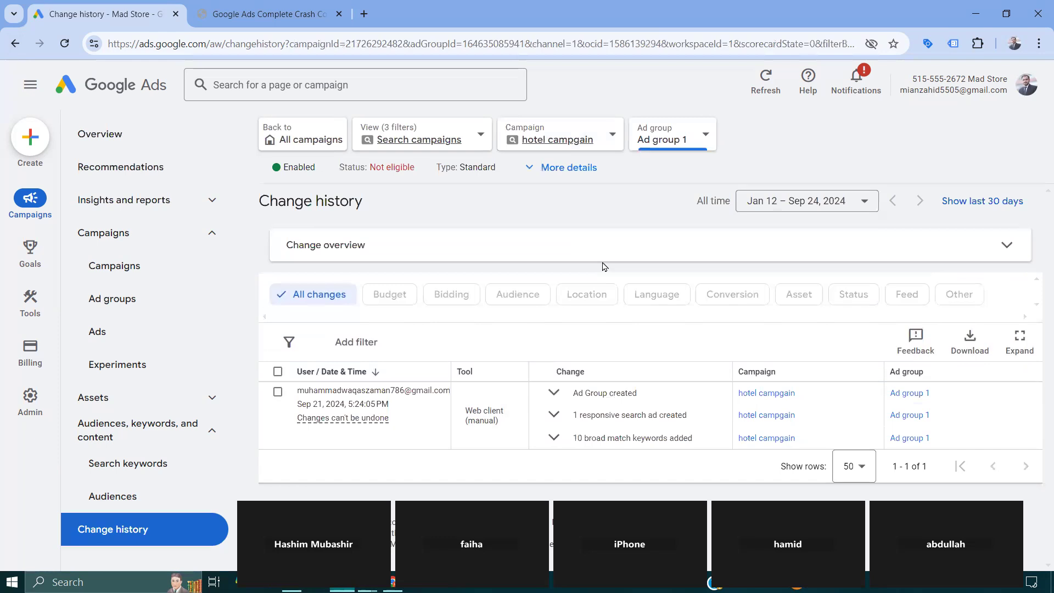
{"action": "left_click", "coordinate": [15, 44]}
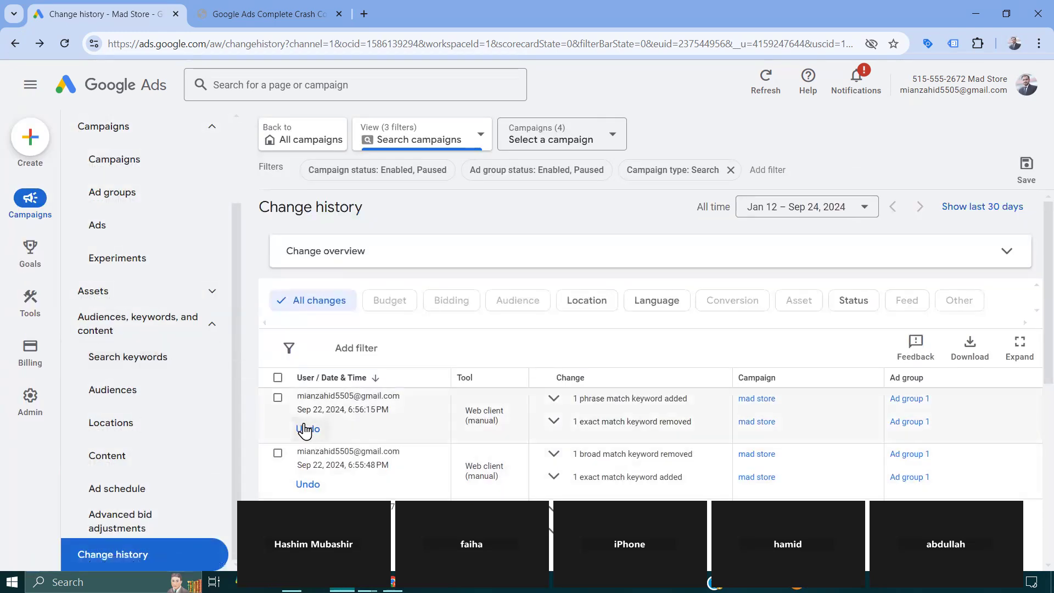
- Check which change history entries can be undone, read the explanation for those that can't, and review the older entries
{"action": "scroll", "coordinate": [305, 431], "scroll_direction": "down", "scroll_amount": 1}
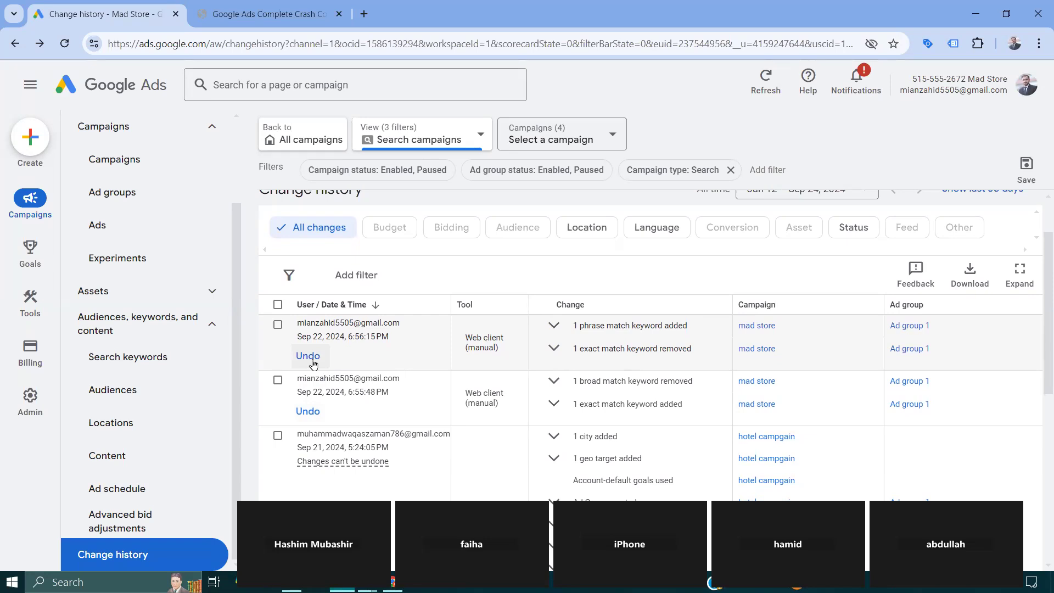
{"action": "scroll", "coordinate": [313, 365], "scroll_direction": "down", "scroll_amount": 1}
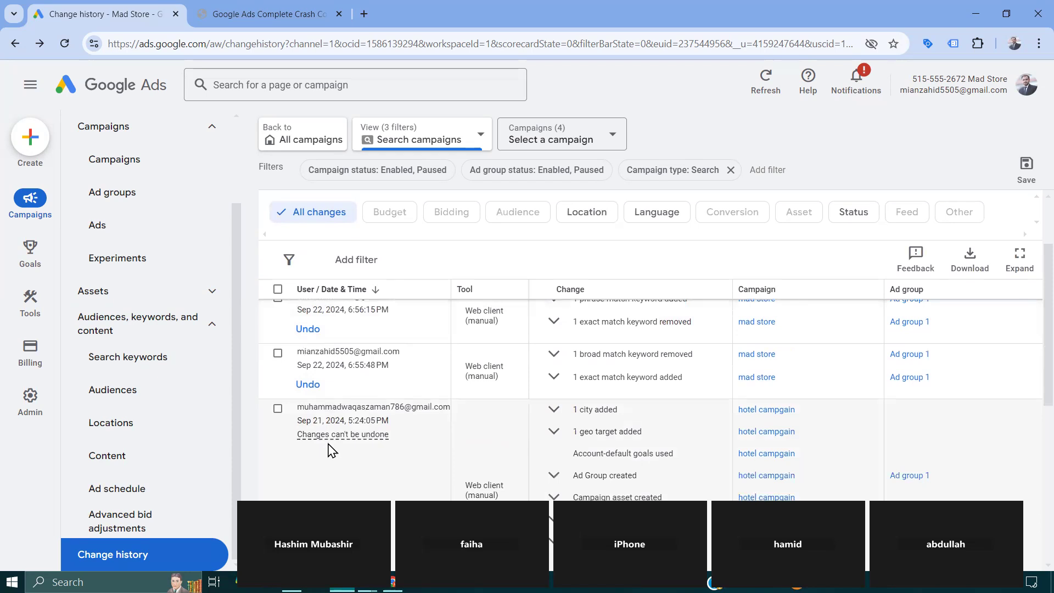
{"action": "mouse_move", "coordinate": [347, 435]}
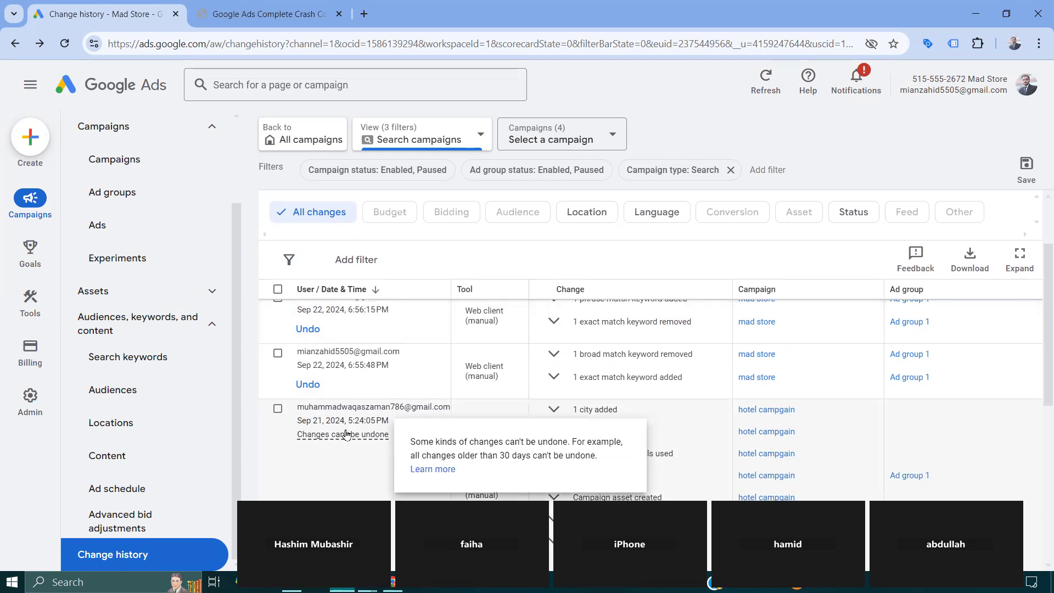
{"action": "scroll", "coordinate": [347, 435], "scroll_direction": "down", "scroll_amount": 1}
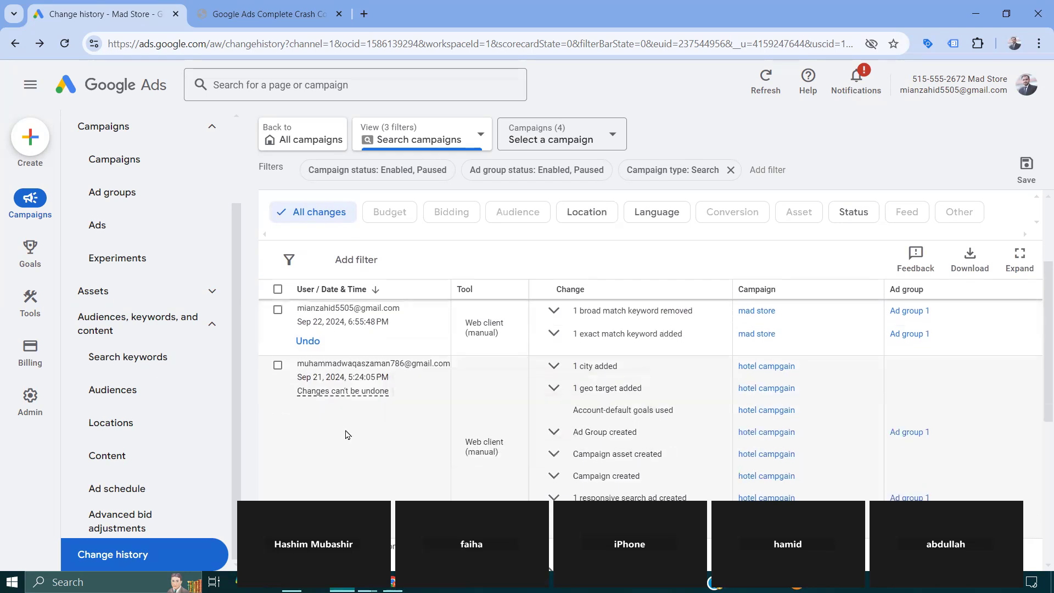
{"action": "scroll", "coordinate": [347, 433], "scroll_direction": "down", "scroll_amount": 5}
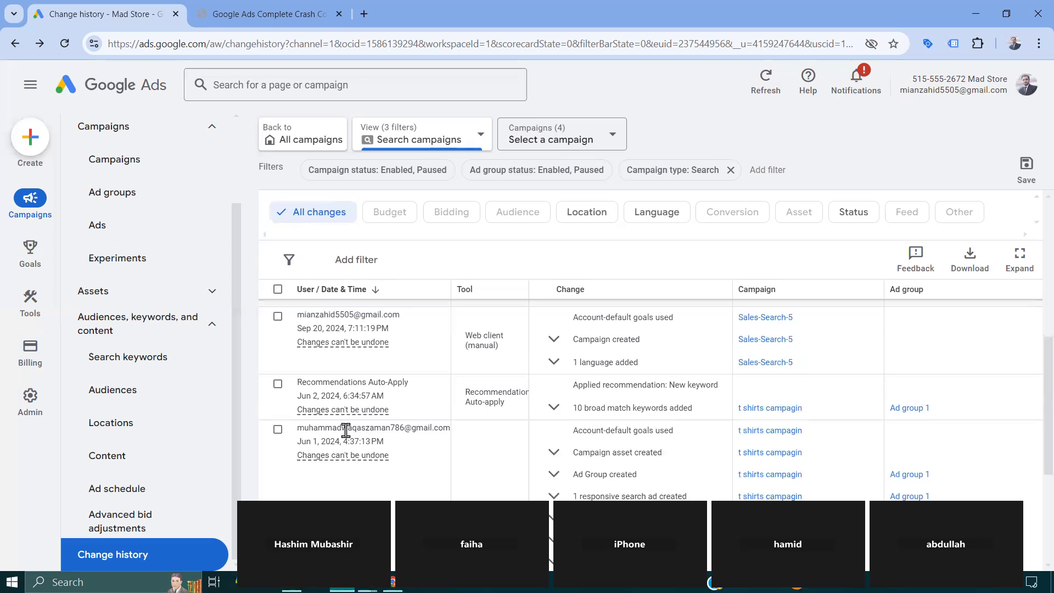
{"action": "scroll", "coordinate": [346, 431], "scroll_direction": "down", "scroll_amount": 1}
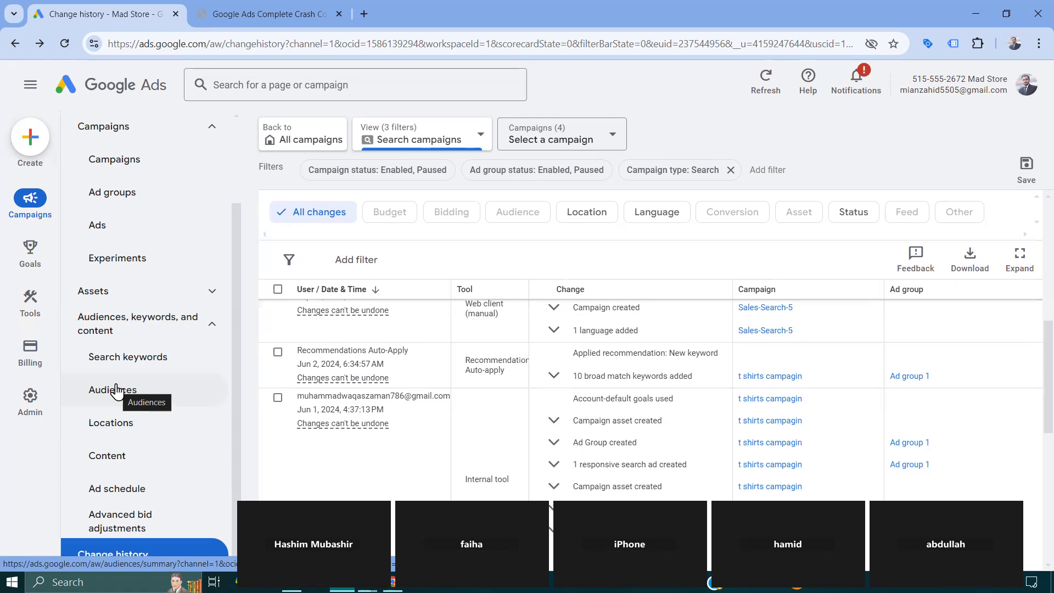
- Open the Audiences page and start editing audience segments at campaign level for the mad store campaign
{"action": "left_click", "coordinate": [116, 391]}
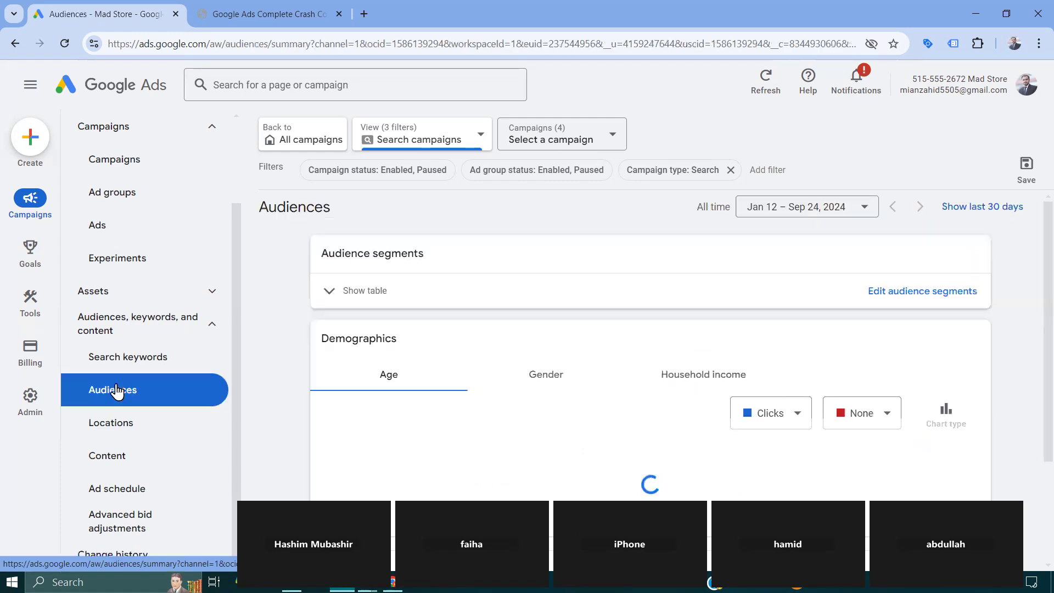
{"action": "left_click", "coordinate": [899, 286]}
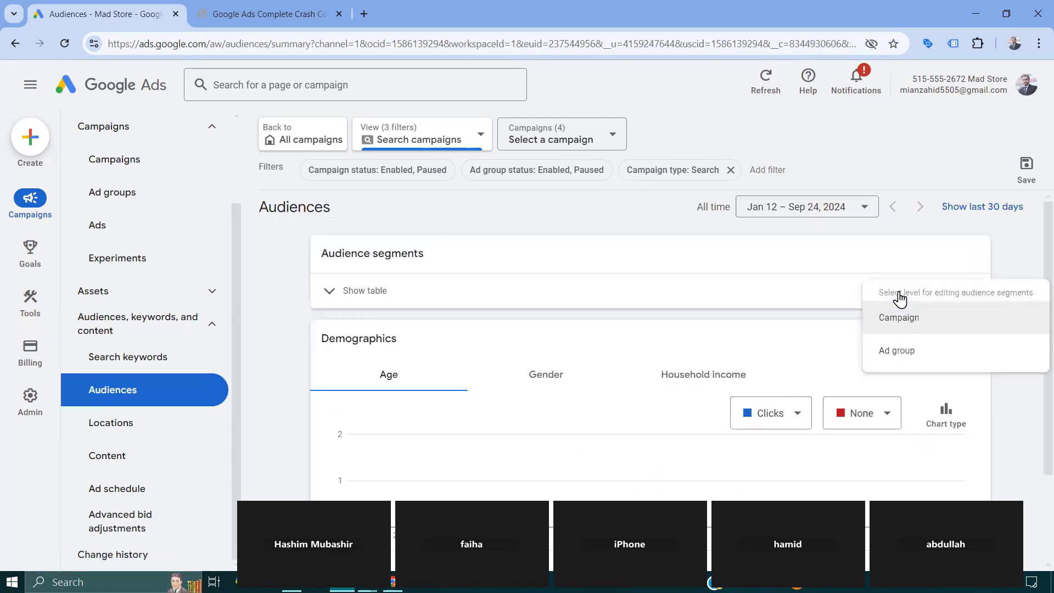
{"action": "left_click", "coordinate": [336, 408]}
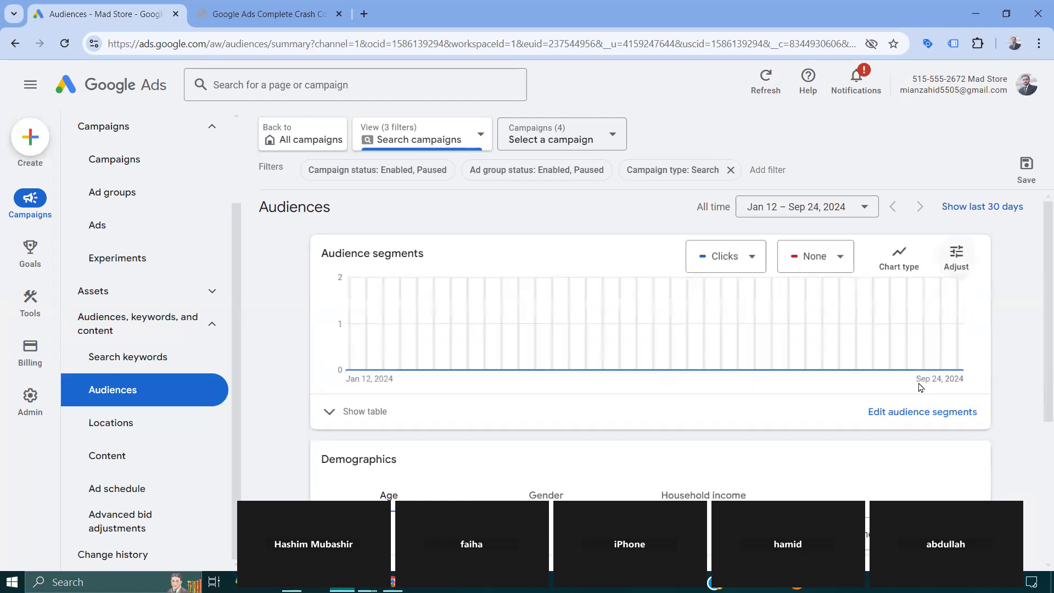
{"action": "left_click", "coordinate": [918, 415]}
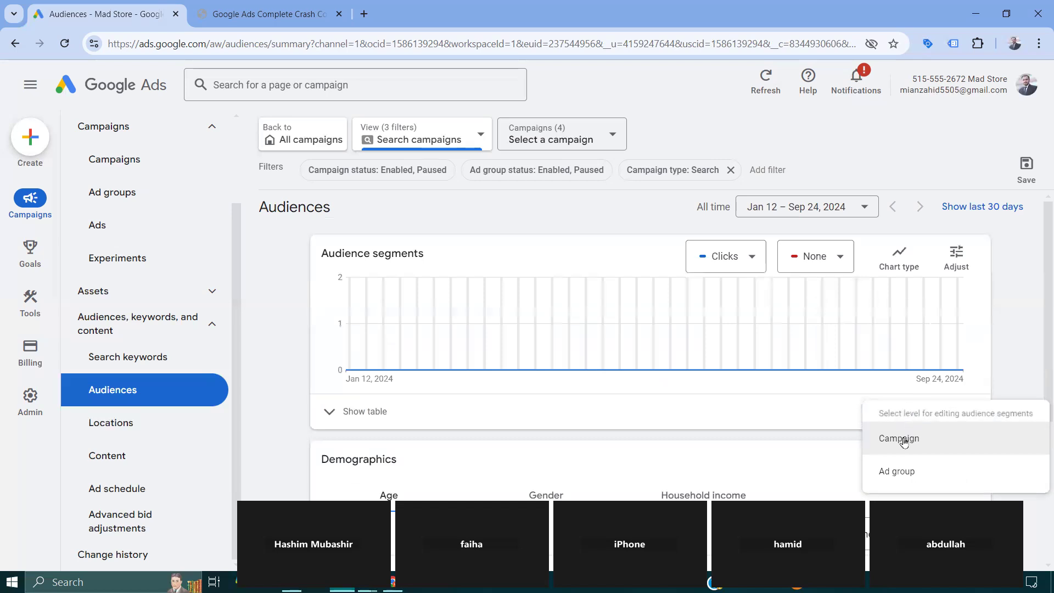
{"action": "left_click", "coordinate": [902, 437]}
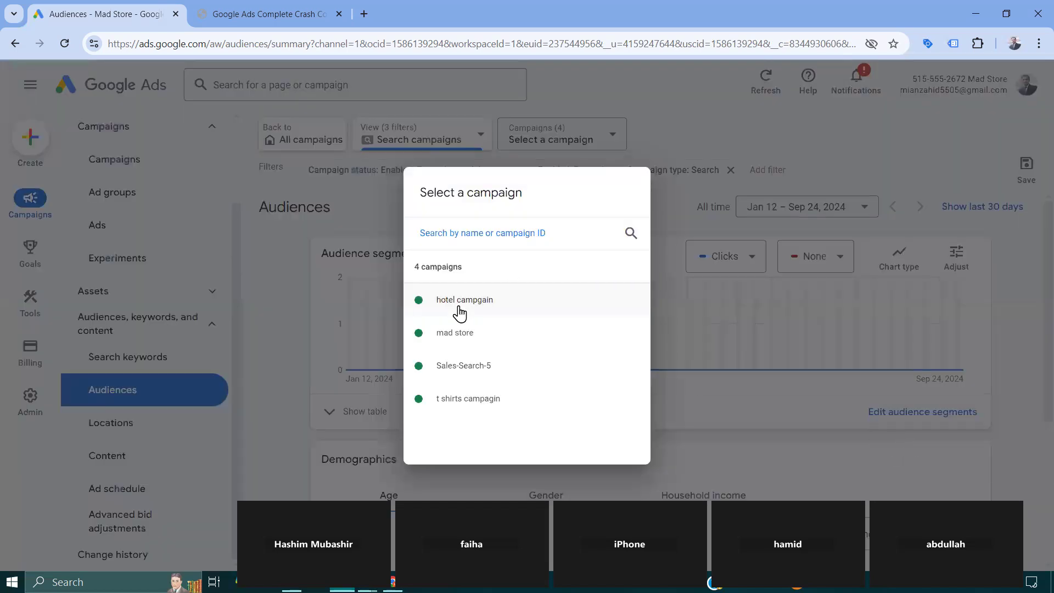
{"action": "left_click", "coordinate": [459, 332]}
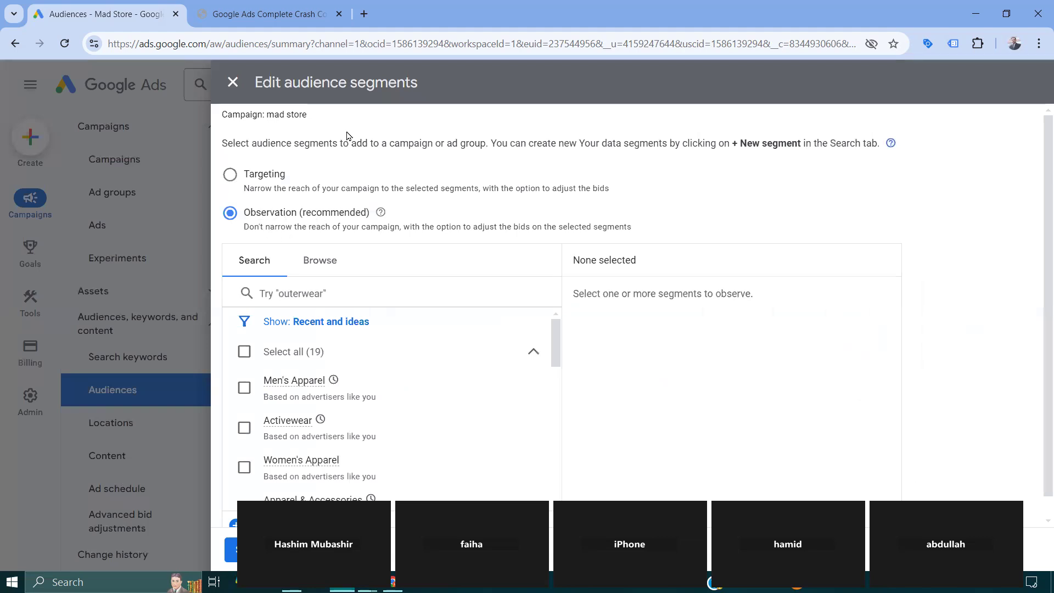
- Switch the mad store audience setting to Targeting and back to Observation (recommended)
{"action": "left_click", "coordinate": [231, 176]}
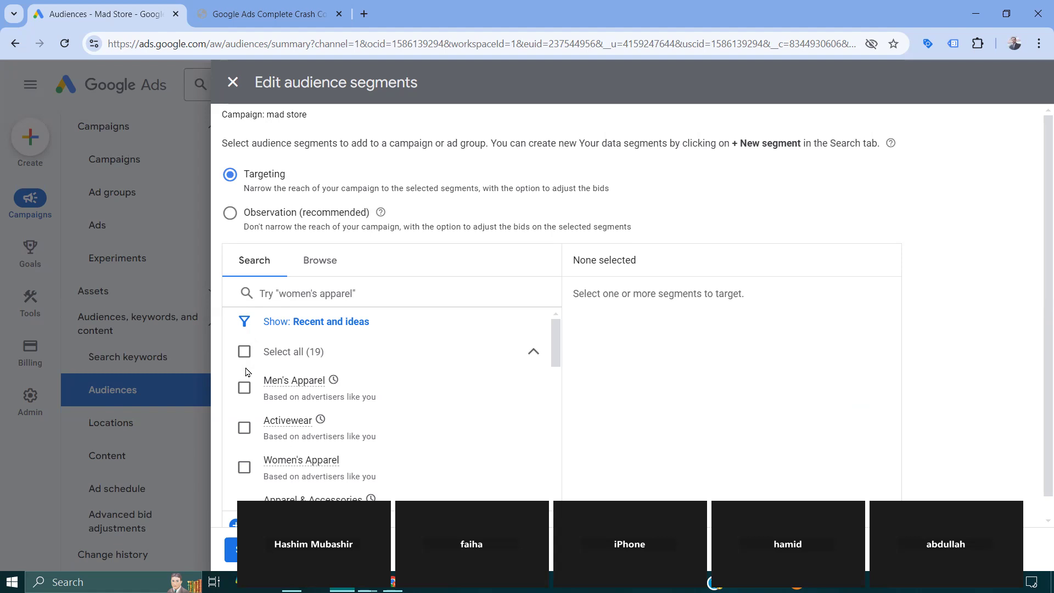
{"action": "left_click", "coordinate": [231, 215]}
{"action": "scroll", "coordinate": [231, 218], "scroll_direction": "down", "scroll_amount": 1}
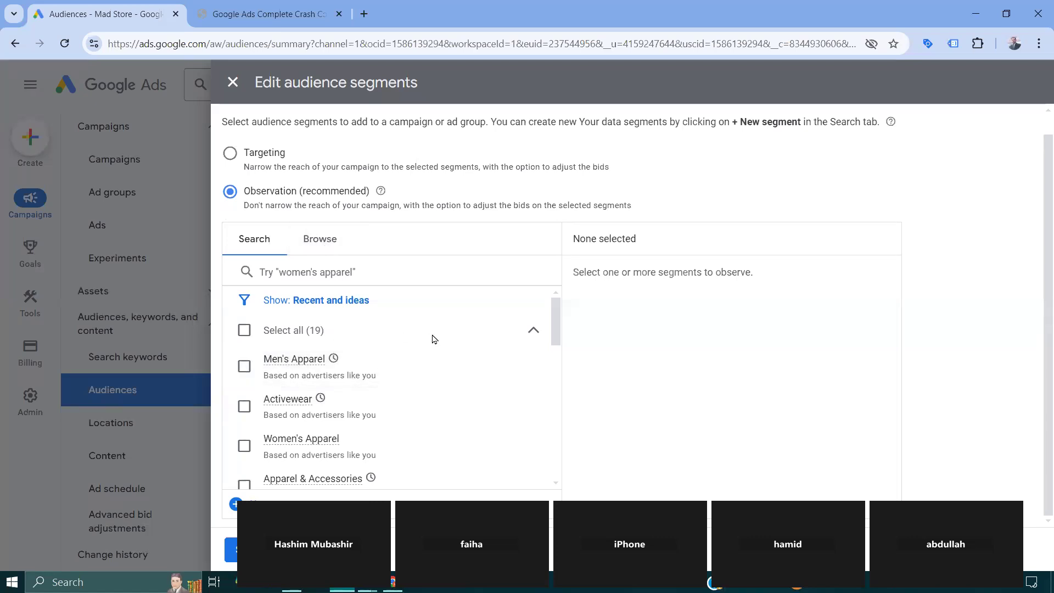
- Select the segments Men's Apparel, Activewear, Women's Apparel, Apparel & Accessories, Outerwear, Sports & Fitness, Running Apparel and Sporting Goods for observation
{"action": "left_click", "coordinate": [243, 367]}
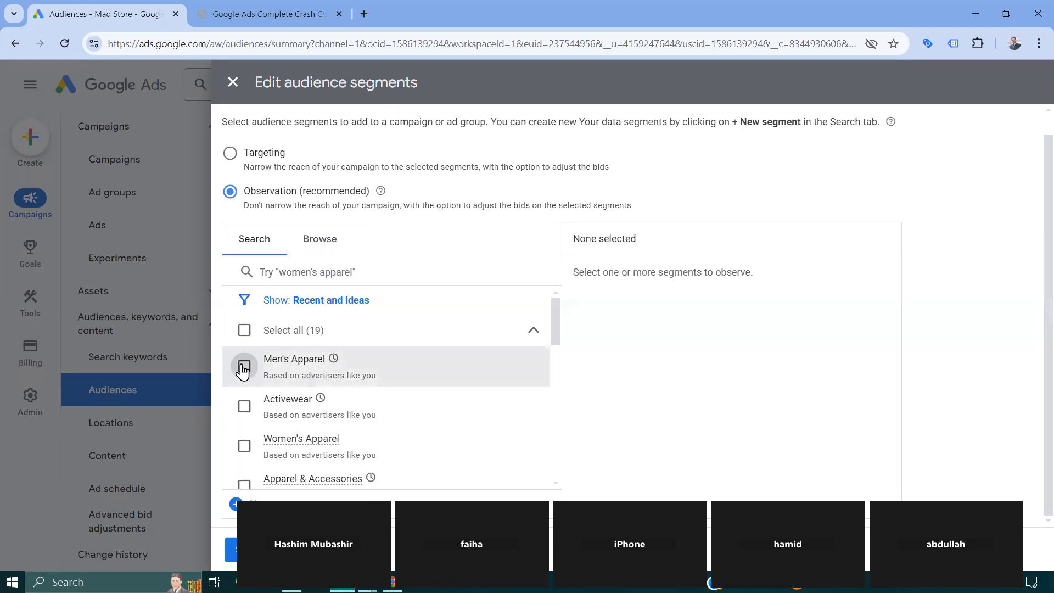
{"action": "left_click", "coordinate": [244, 406]}
{"action": "scroll", "coordinate": [244, 409], "scroll_direction": "down", "scroll_amount": 1}
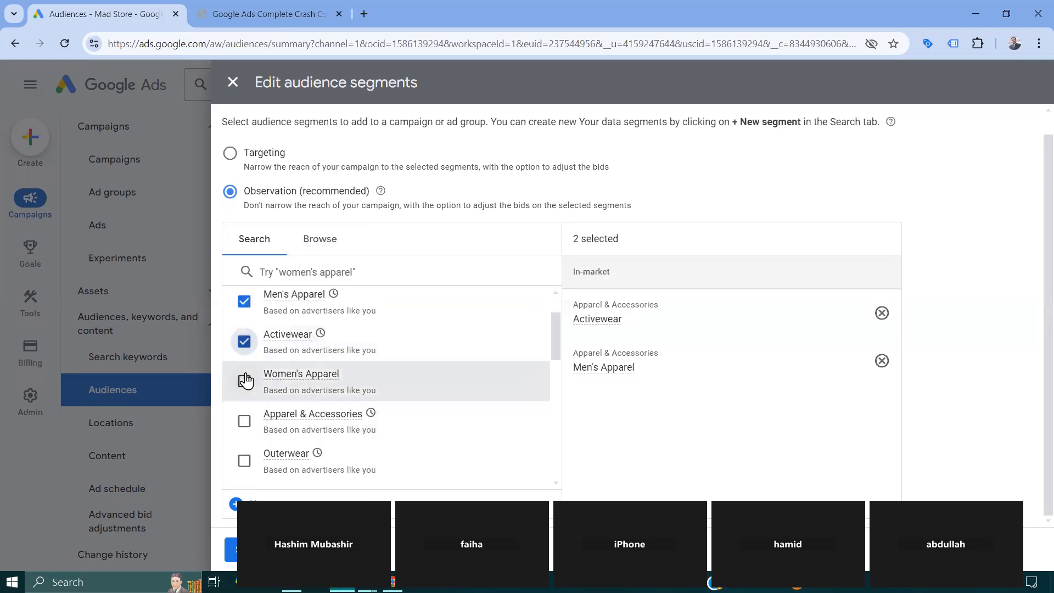
{"action": "left_click", "coordinate": [244, 381]}
{"action": "left_click", "coordinate": [249, 416]}
{"action": "scroll", "coordinate": [248, 417], "scroll_direction": "down", "scroll_amount": 1}
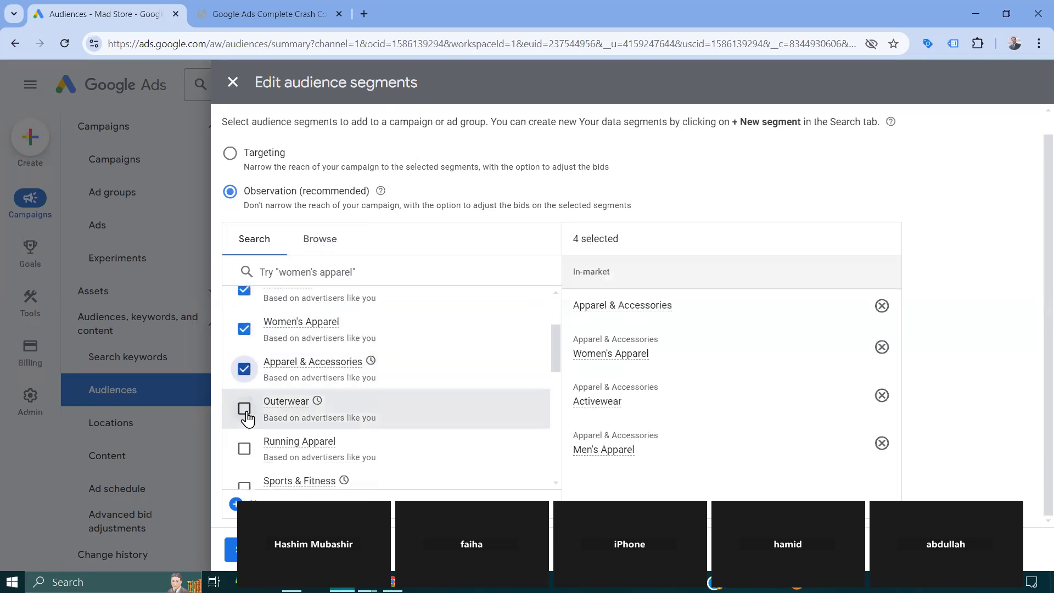
{"action": "left_click", "coordinate": [245, 411]}
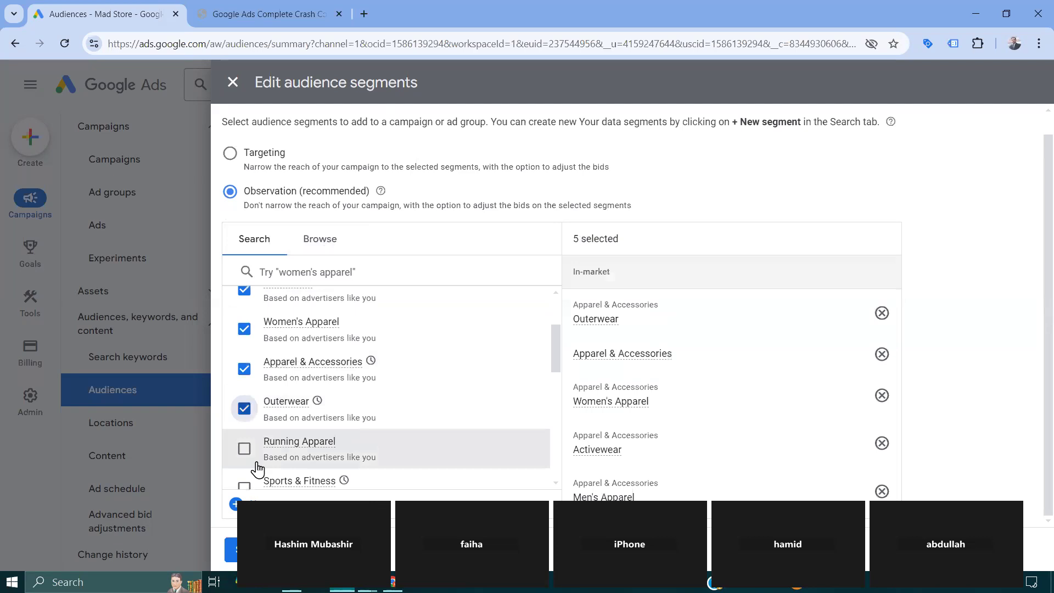
{"action": "scroll", "coordinate": [253, 467], "scroll_direction": "down", "scroll_amount": 1}
{"action": "left_click", "coordinate": [244, 423]}
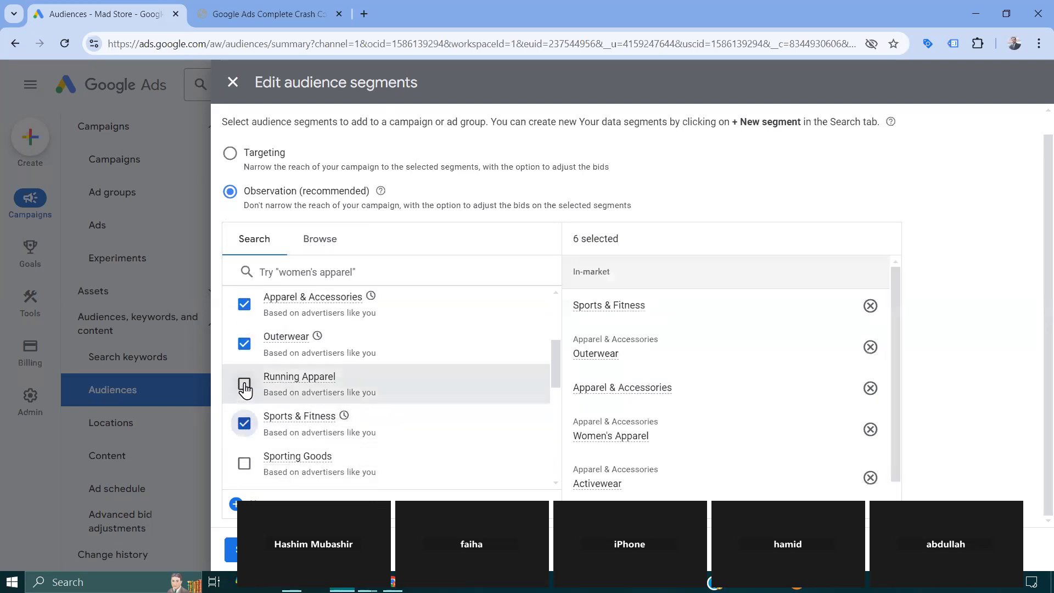
{"action": "left_click", "coordinate": [244, 384]}
{"action": "left_click", "coordinate": [244, 464]}
{"action": "scroll", "coordinate": [245, 475], "scroll_direction": "down", "scroll_amount": 5}
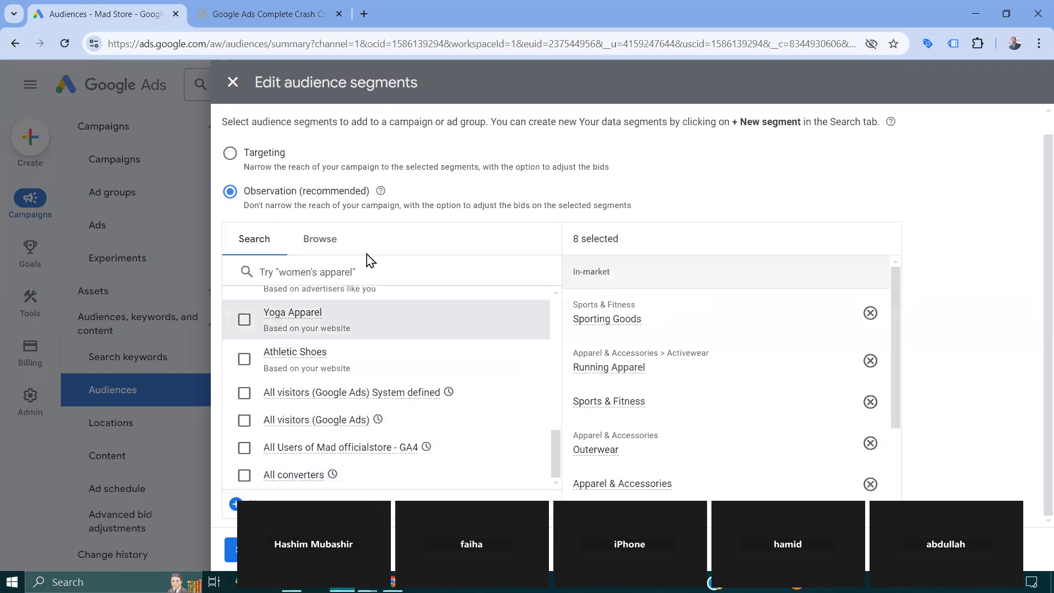
- Browse the detailed demographics categories under Who they are and return to the segment type list
{"action": "left_click", "coordinate": [311, 246]}
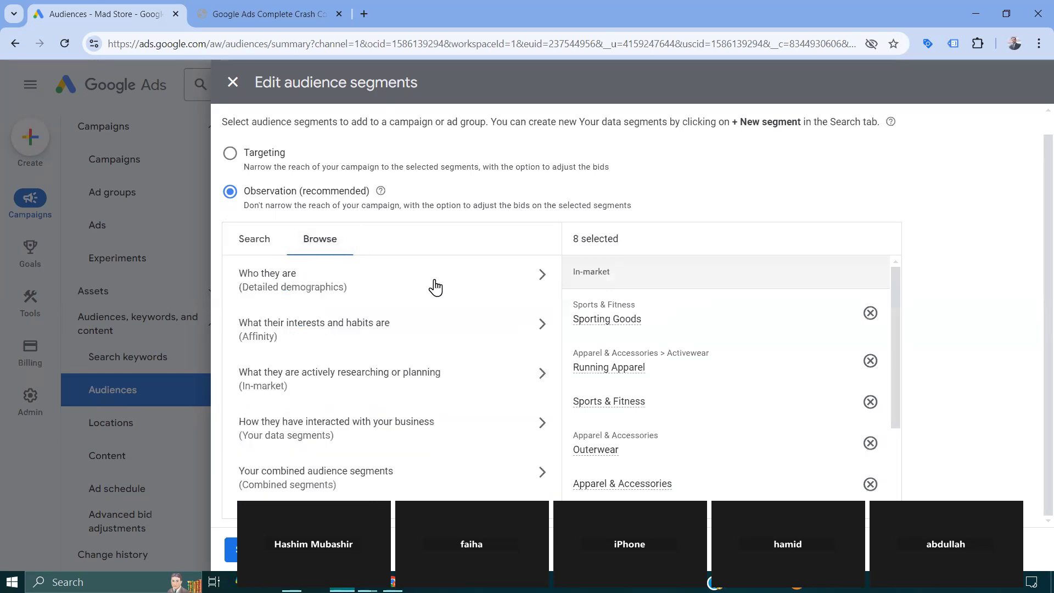
{"action": "left_click", "coordinate": [436, 286]}
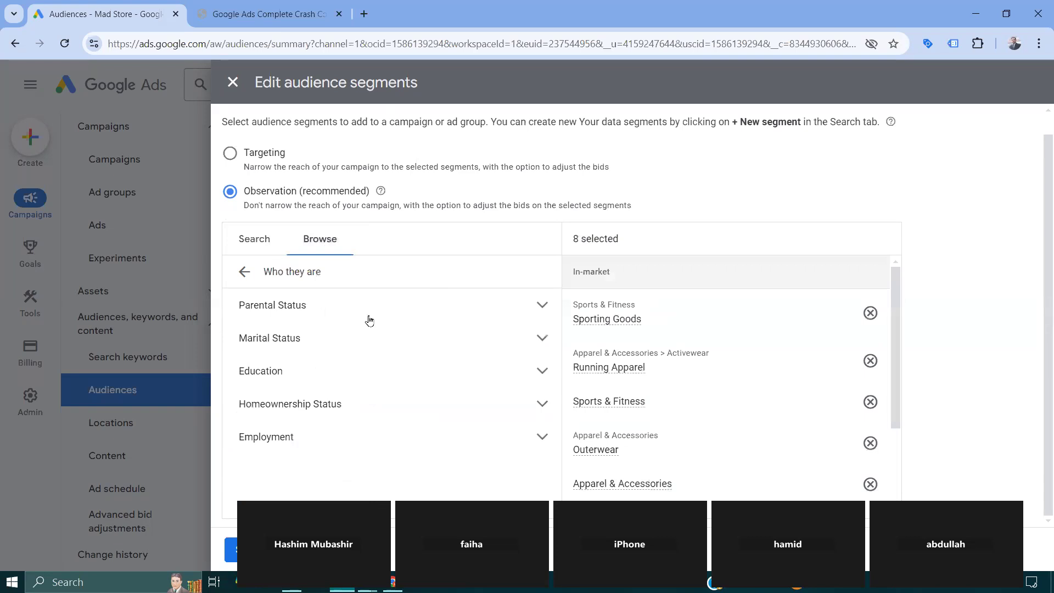
{"action": "left_click", "coordinate": [246, 277]}
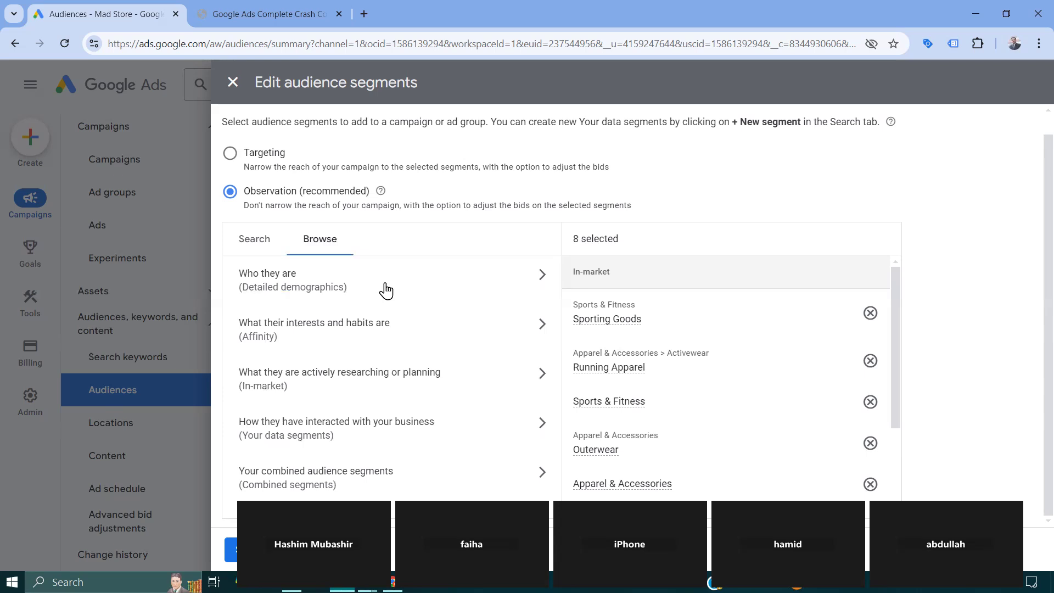
- Browse the affinity segments, look into Banking & Finance, and select Beauty & Wellness and its Beauty Mavens subsegment
{"action": "left_click", "coordinate": [538, 328]}
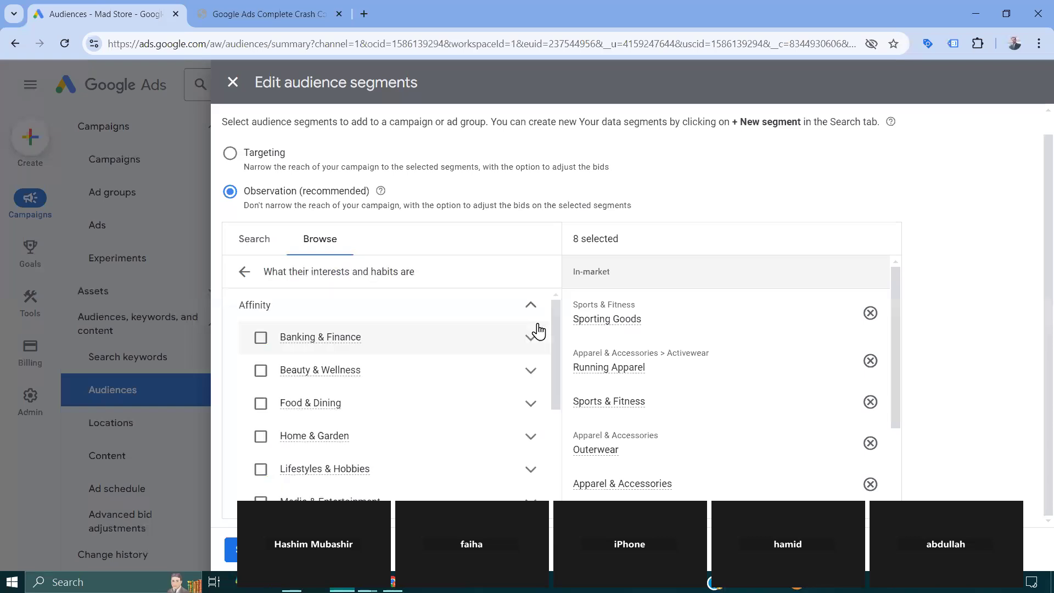
{"action": "left_click", "coordinate": [530, 339]}
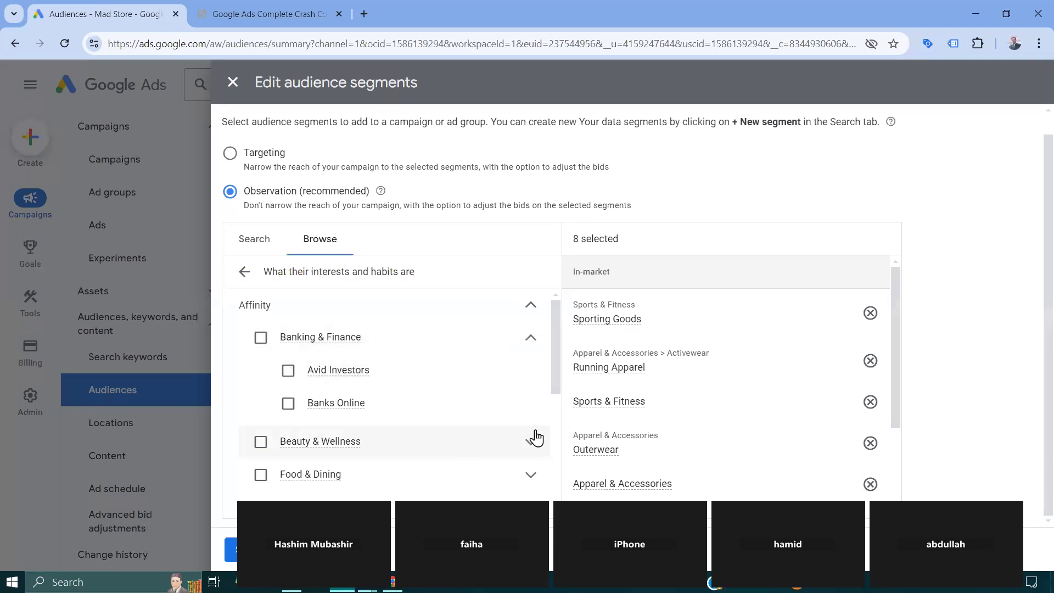
{"action": "scroll", "coordinate": [529, 445], "scroll_direction": "down", "scroll_amount": 2}
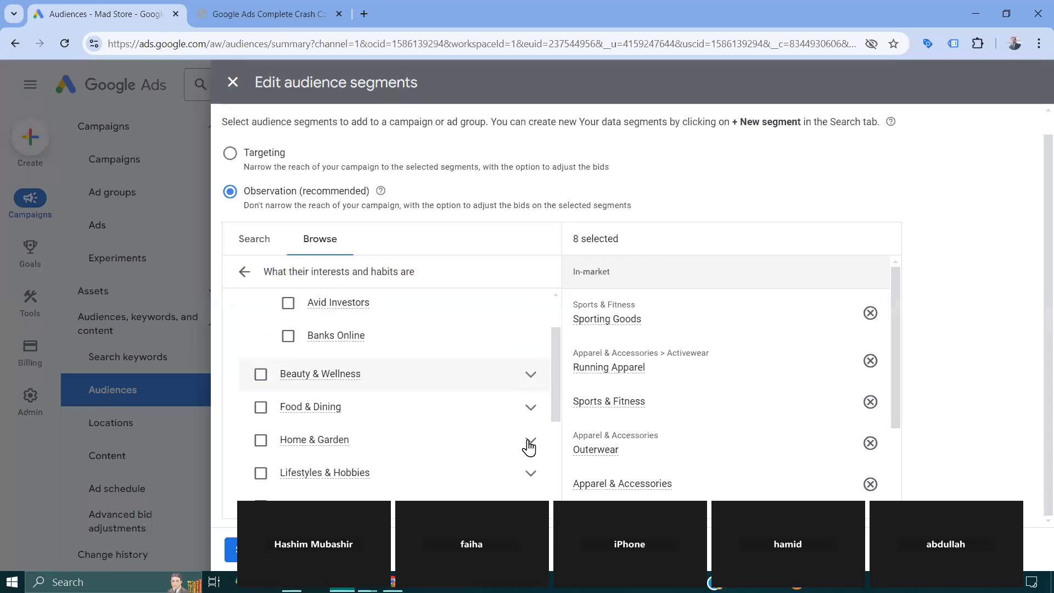
{"action": "left_click", "coordinate": [531, 365]}
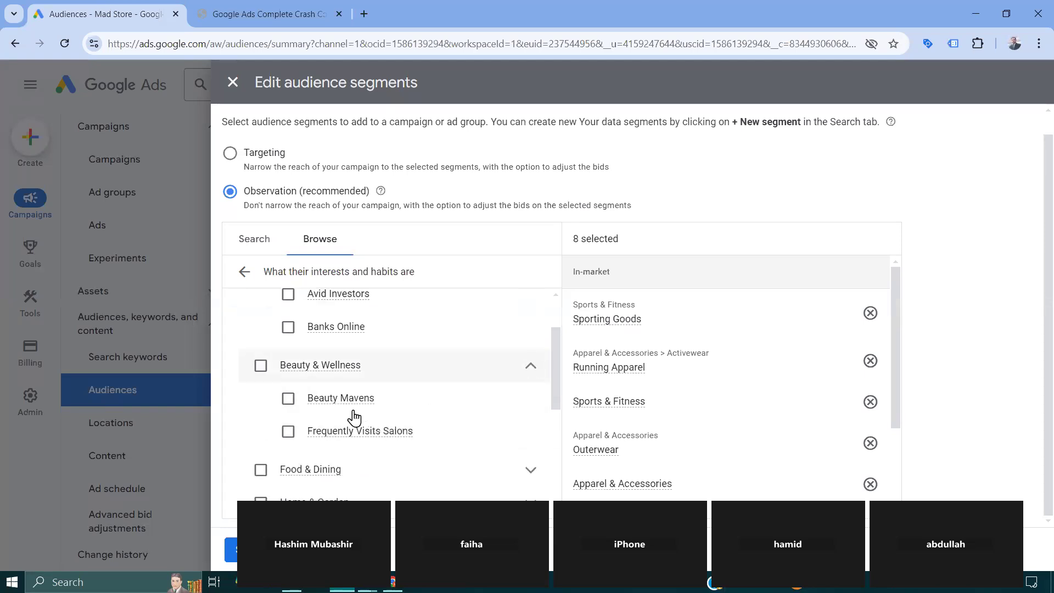
{"action": "left_click", "coordinate": [288, 399]}
{"action": "left_click", "coordinate": [258, 366]}
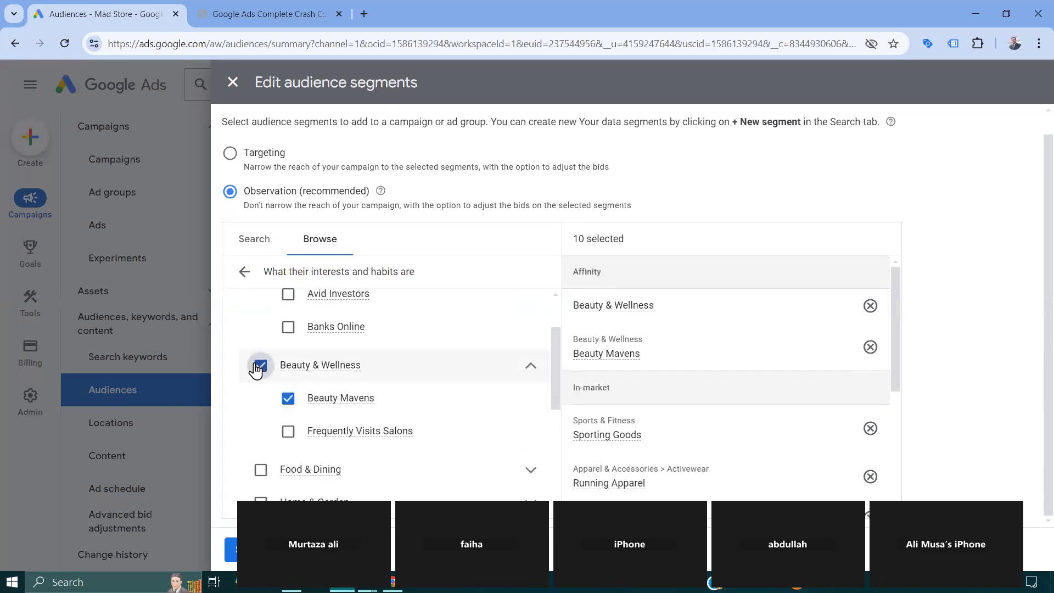
{"action": "left_click", "coordinate": [532, 369]}
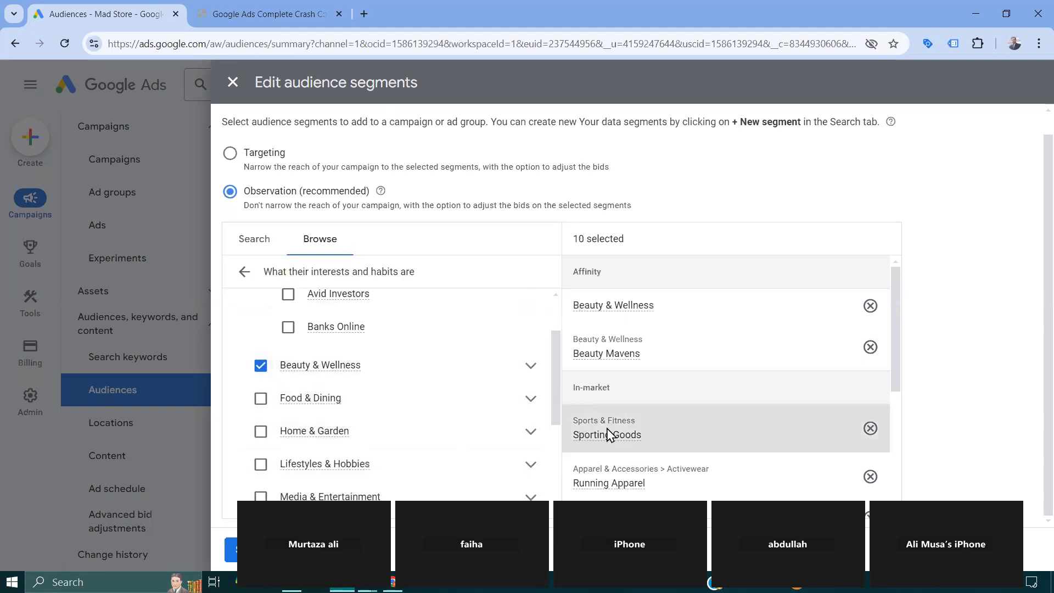
- Review the selected segments and the remaining affinity categories, including the details of News & Politics
{"action": "scroll", "coordinate": [607, 431], "scroll_direction": "down", "scroll_amount": 4}
{"action": "scroll", "coordinate": [607, 432], "scroll_direction": "down", "scroll_amount": 1}
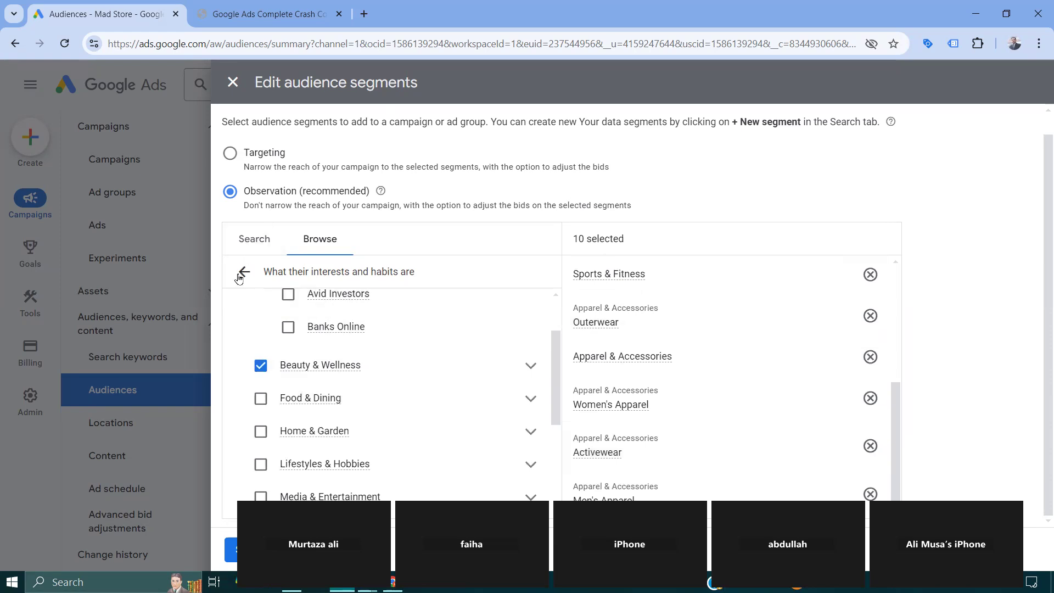
{"action": "left_click", "coordinate": [243, 273]}
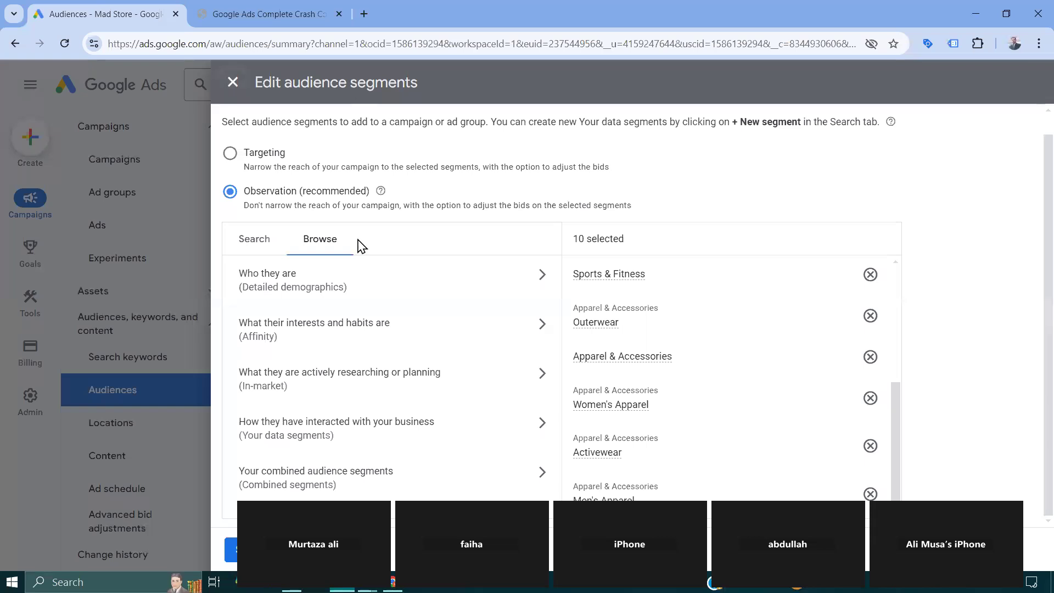
{"action": "left_click", "coordinate": [387, 329]}
{"action": "scroll", "coordinate": [337, 403], "scroll_direction": "down", "scroll_amount": 3}
{"action": "scroll", "coordinate": [336, 402], "scroll_direction": "up", "scroll_amount": 3}
{"action": "scroll", "coordinate": [336, 461], "scroll_direction": "down", "scroll_amount": 3}
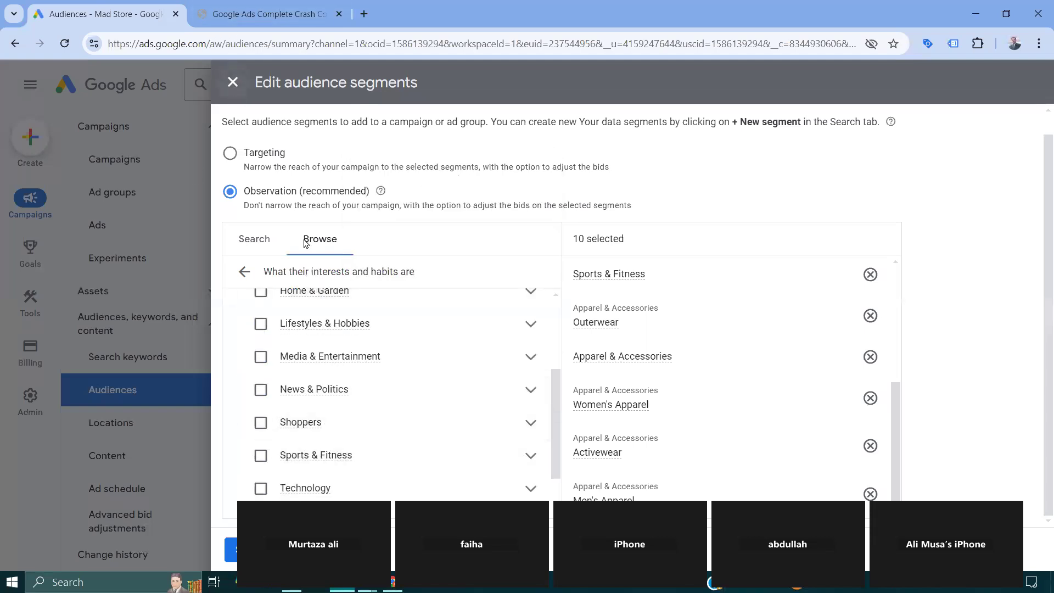
{"action": "scroll", "coordinate": [321, 335], "scroll_direction": "down", "scroll_amount": 1}
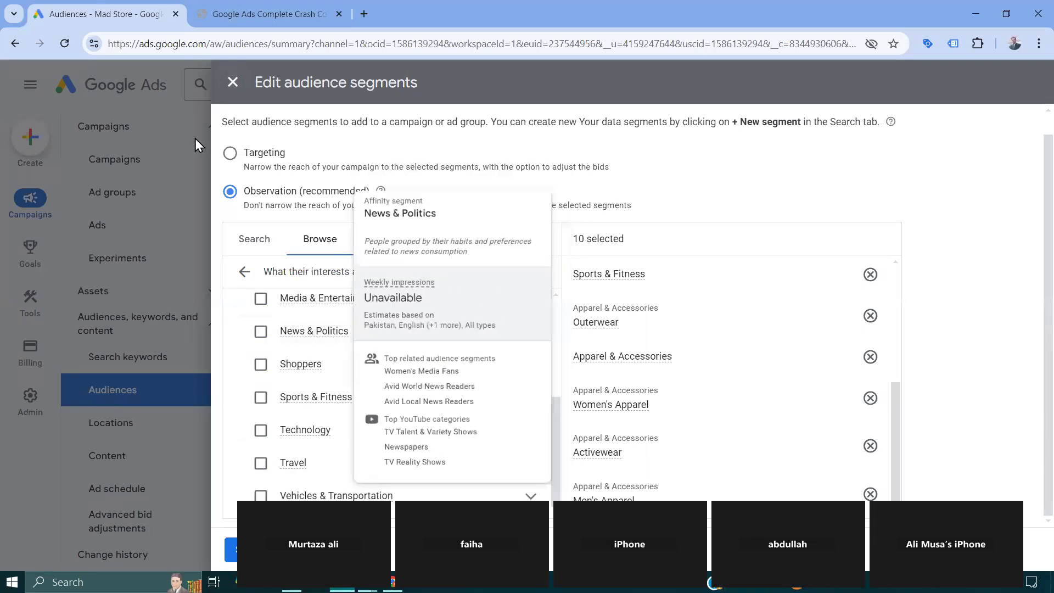
- Discard the unsaved audience segment changes and reopen the segment editor for the mad store campaign
{"action": "left_click", "coordinate": [232, 82]}
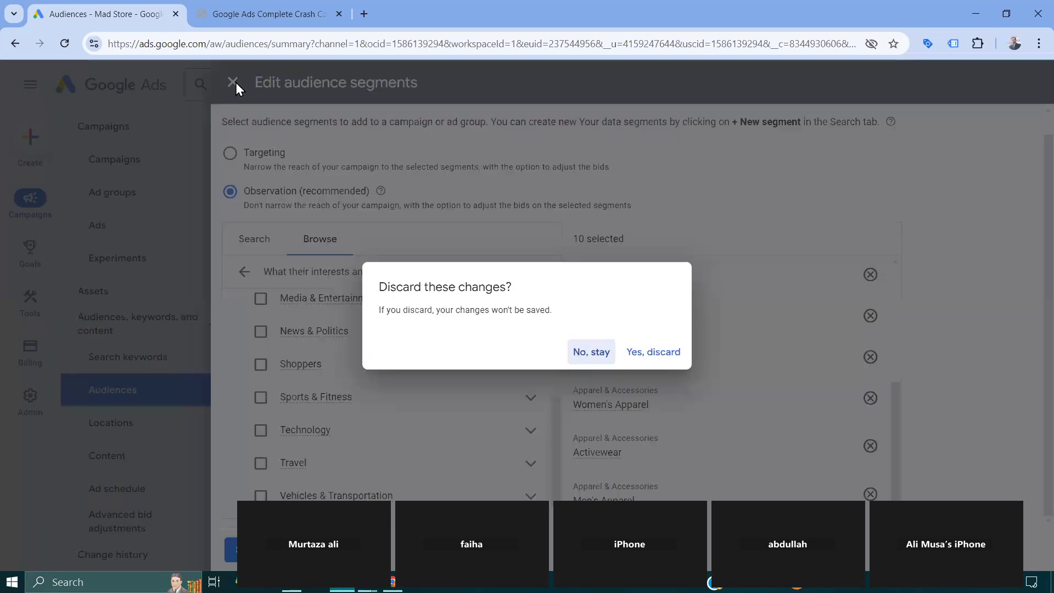
{"action": "left_click", "coordinate": [646, 358]}
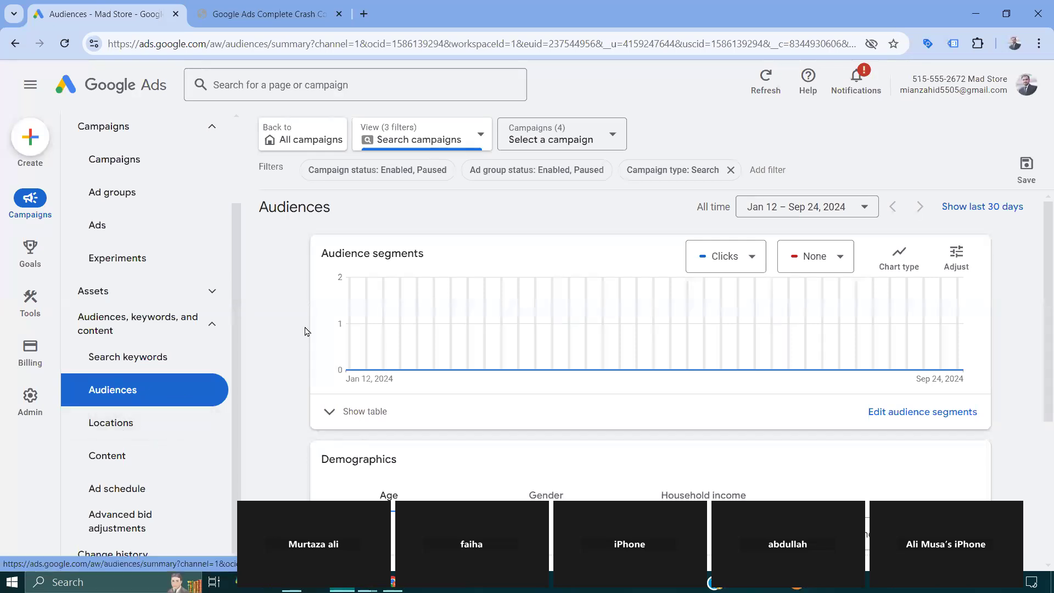
{"action": "left_click", "coordinate": [936, 413]}
{"action": "left_click", "coordinate": [896, 442]}
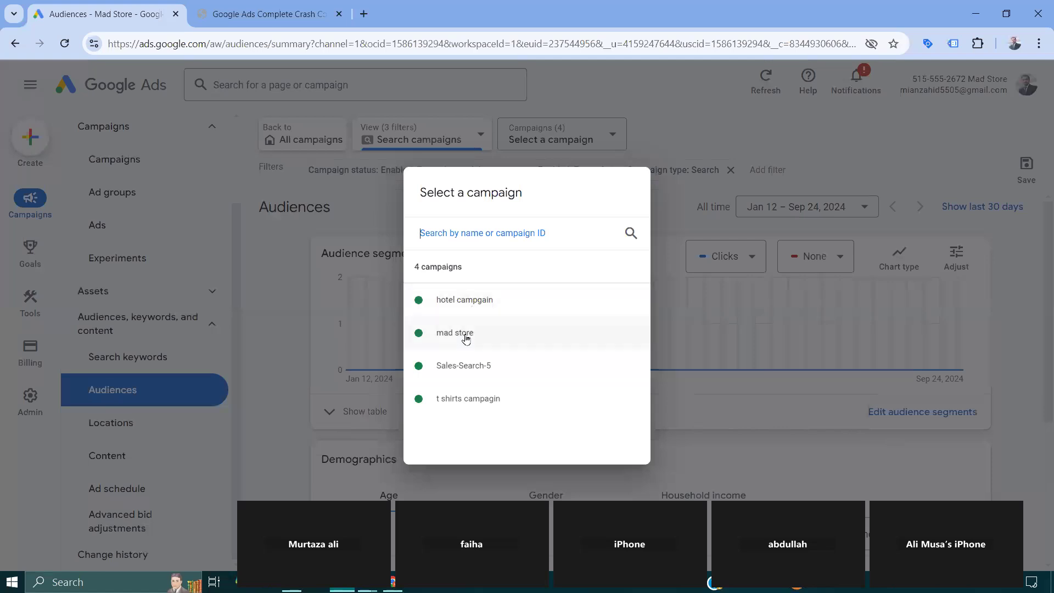
{"action": "left_click", "coordinate": [465, 336]}
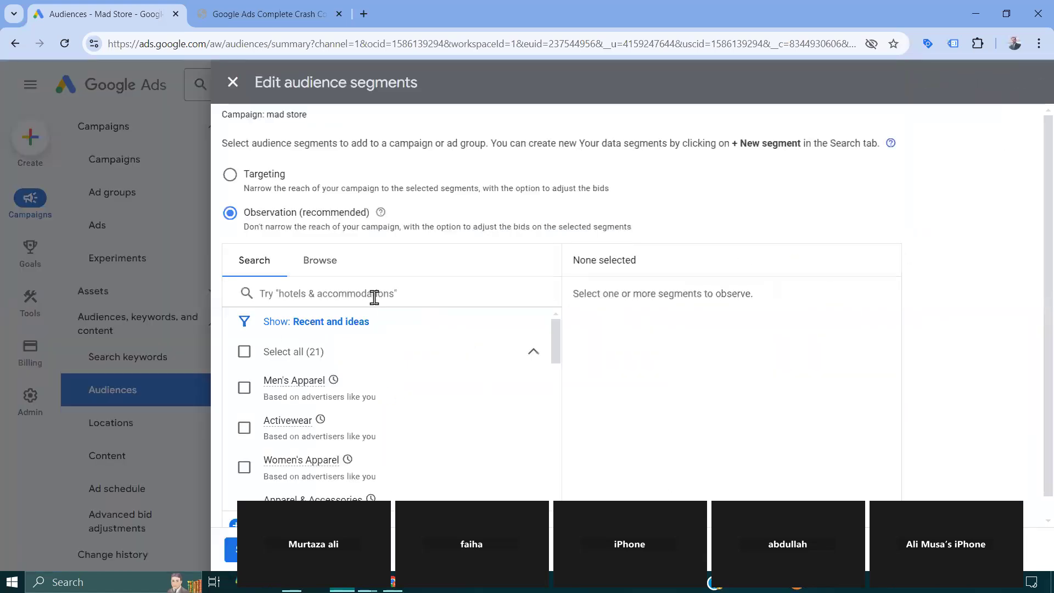
- Examine the browsable segment types and the recent and suggested segments, checking the details of All Users of Mad officialstore - GA4
{"action": "left_click", "coordinate": [329, 263]}
{"action": "scroll", "coordinate": [332, 362], "scroll_direction": "down", "scroll_amount": 1}
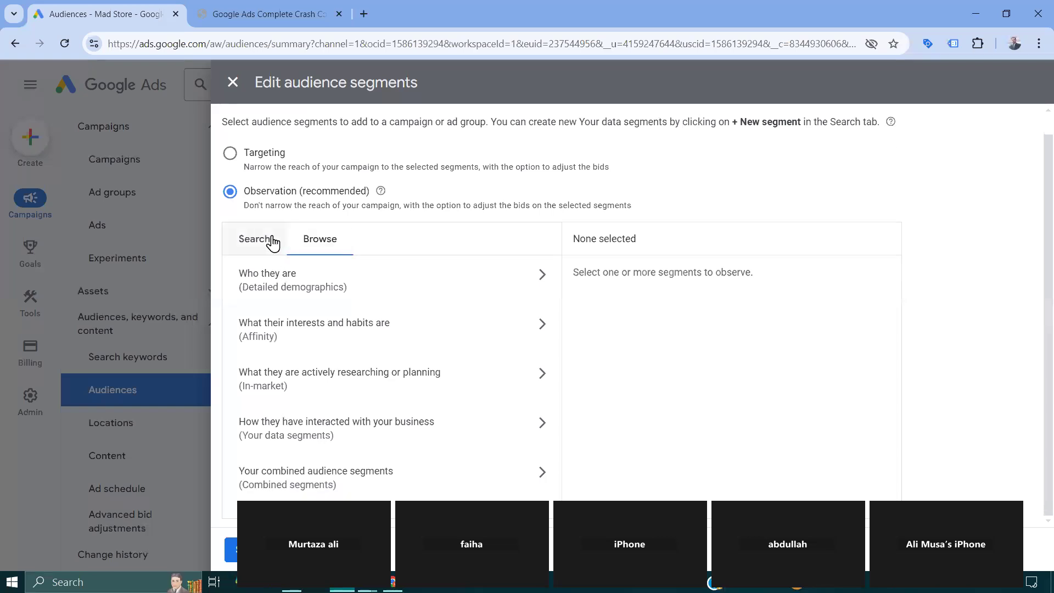
{"action": "left_click", "coordinate": [272, 240]}
{"action": "scroll", "coordinate": [292, 360], "scroll_direction": "down", "scroll_amount": 5}
{"action": "scroll", "coordinate": [278, 433], "scroll_direction": "down", "scroll_amount": 3}
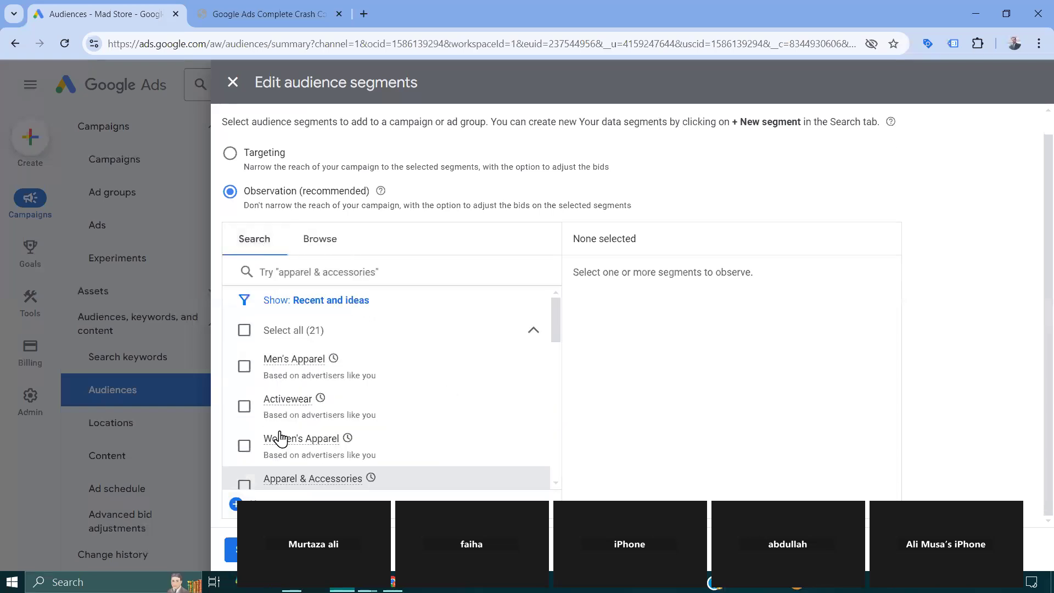
{"action": "scroll", "coordinate": [317, 403], "scroll_direction": "down", "scroll_amount": 5}
{"action": "scroll", "coordinate": [317, 406], "scroll_direction": "up", "scroll_amount": 8}
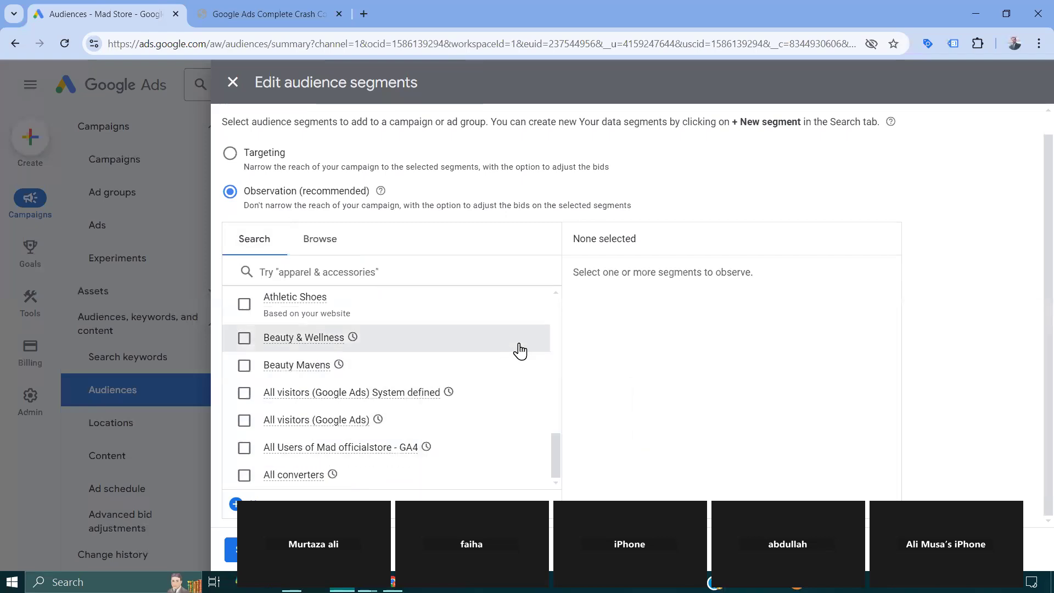
{"action": "mouse_move", "coordinate": [403, 456]}
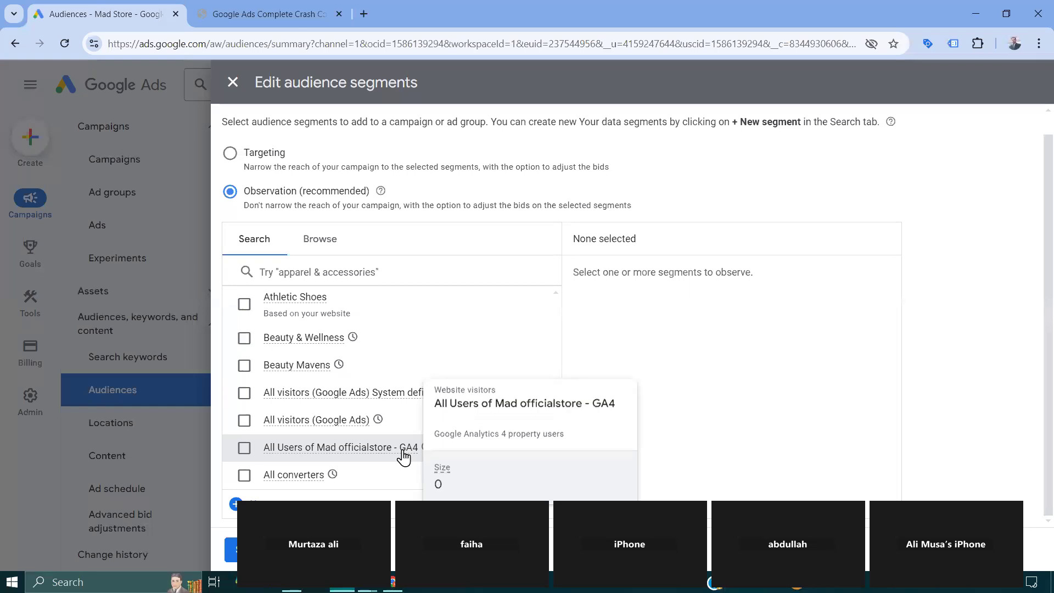
- Select the All Users of Mad officialstore - GA4 and All converters segments for observation, and discard the audience segment changes
{"action": "left_click", "coordinate": [244, 448]}
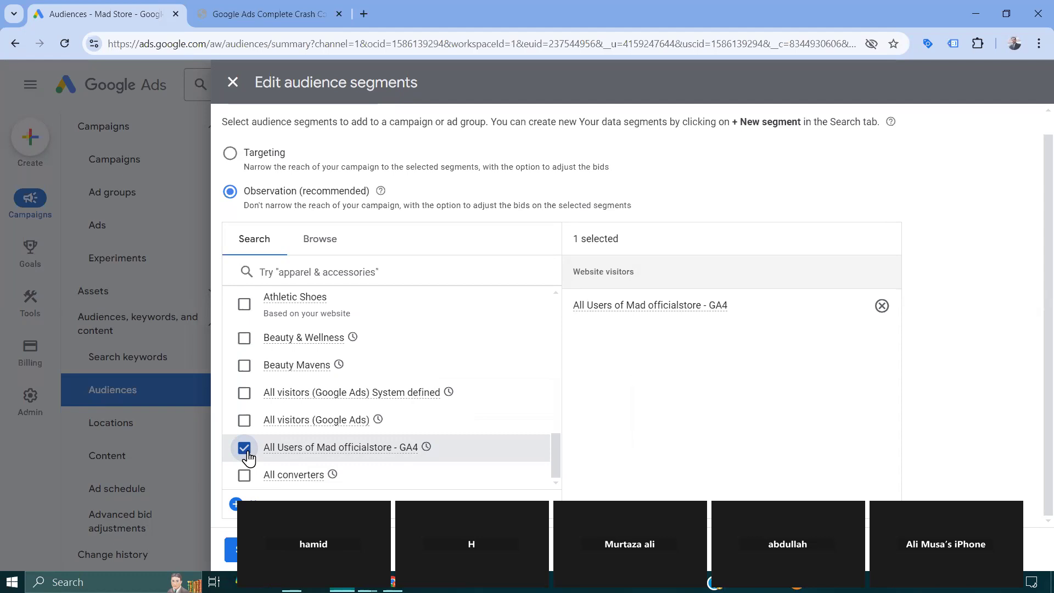
{"action": "left_click", "coordinate": [245, 476]}
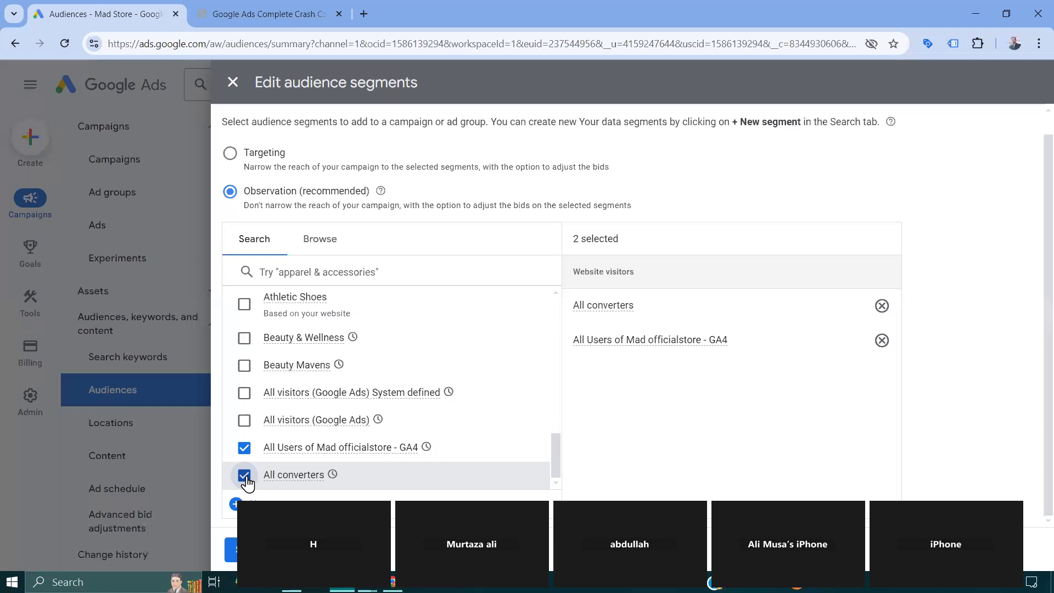
{"action": "left_click", "coordinate": [234, 83]}
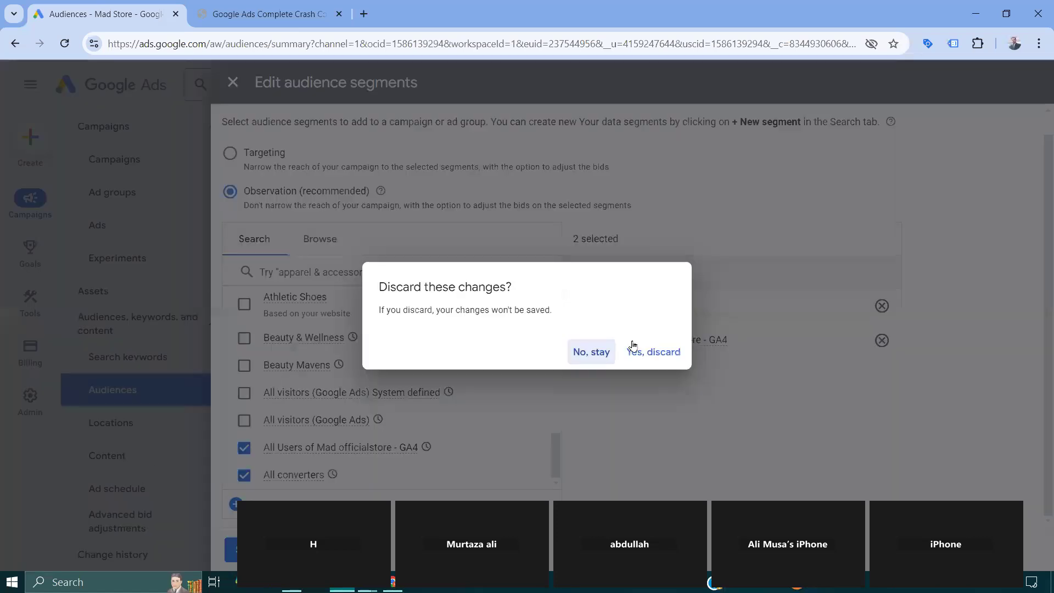
{"action": "left_click", "coordinate": [660, 355]}
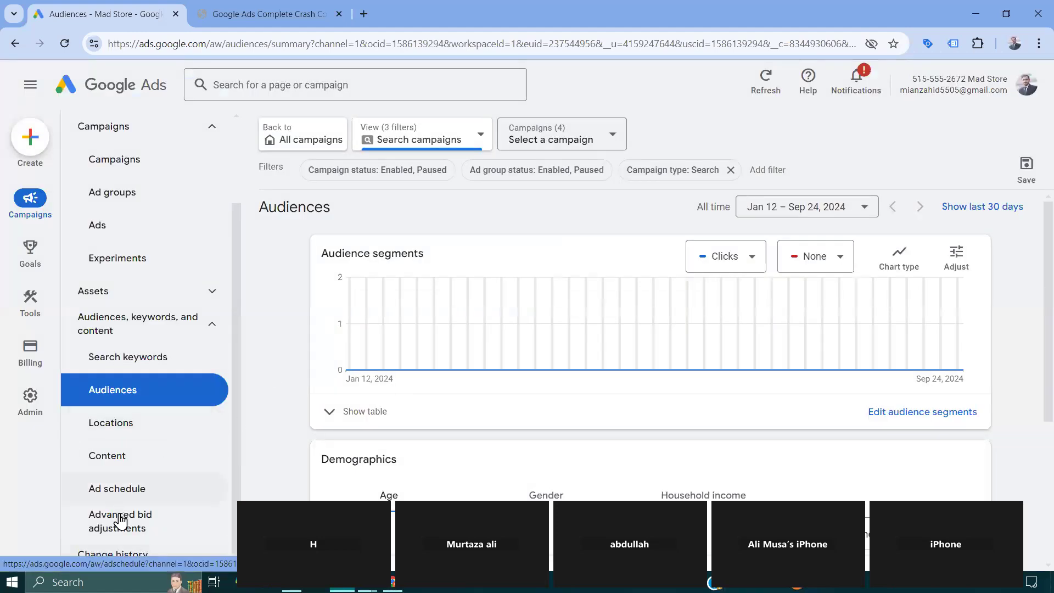
- Open the Ad preview and diagnosis tool among the account's troubleshooting tools
{"action": "mouse_move", "coordinate": [25, 350]}
{"action": "mouse_move", "coordinate": [38, 309]}
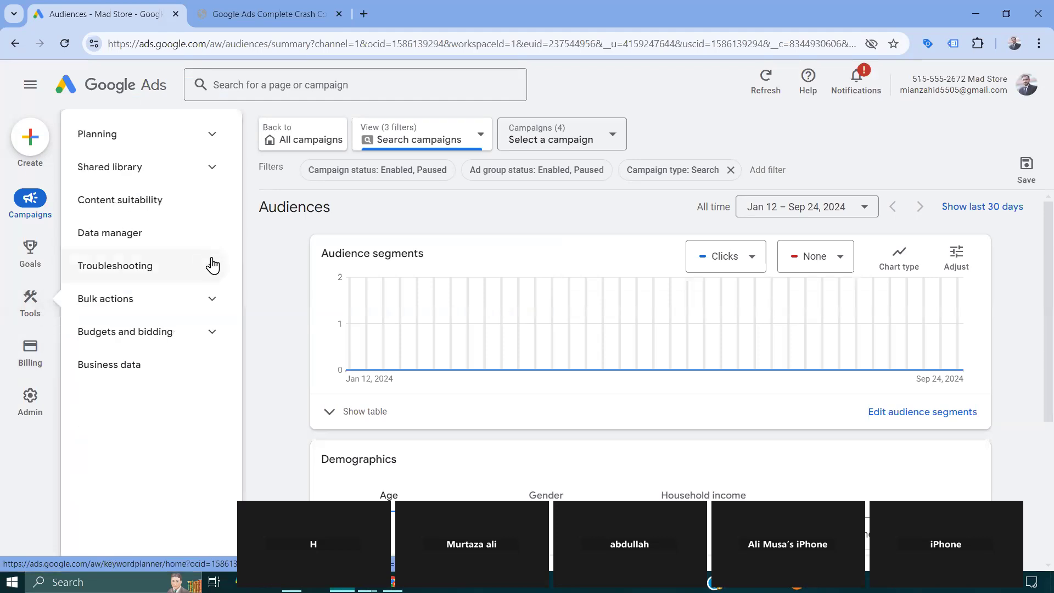
{"action": "left_click", "coordinate": [216, 312]}
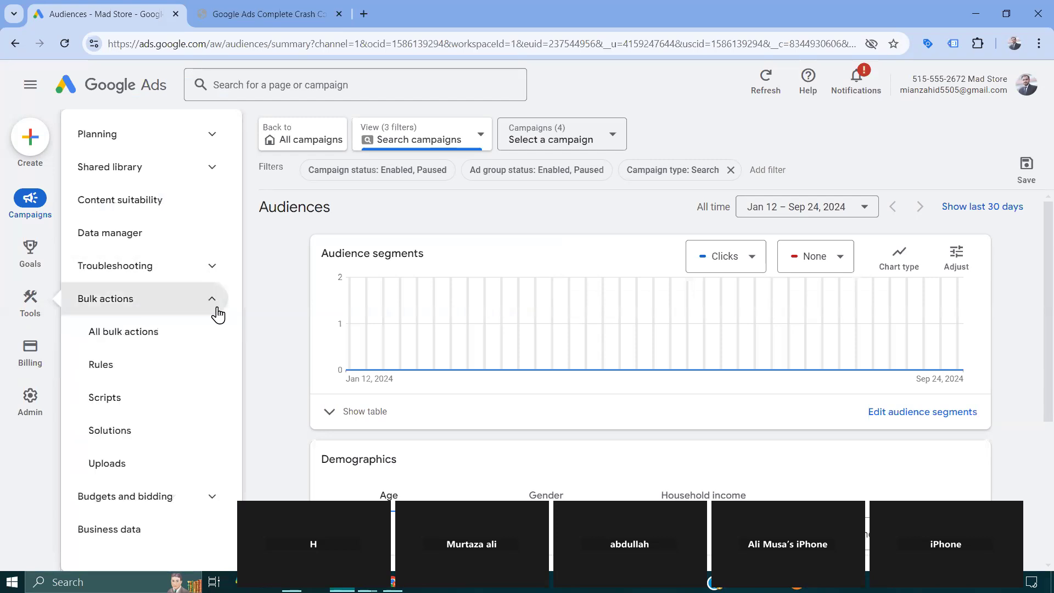
{"action": "left_click", "coordinate": [207, 275]}
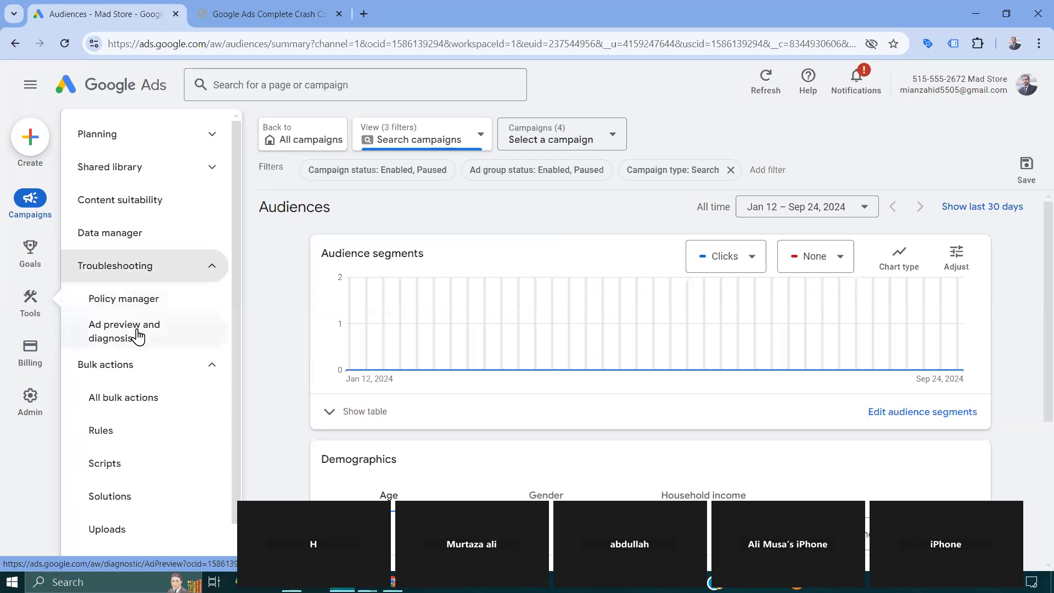
{"action": "left_click", "coordinate": [137, 336]}
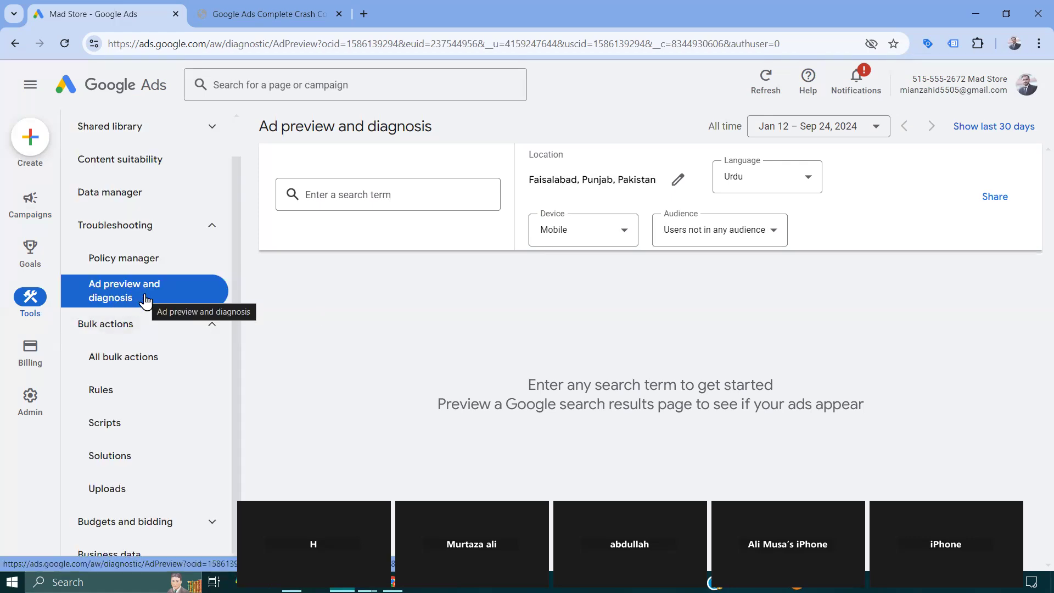
- Configure the ad preview for the location Pakistan, the English language and the Desktop device
{"action": "left_click", "coordinate": [678, 181]}
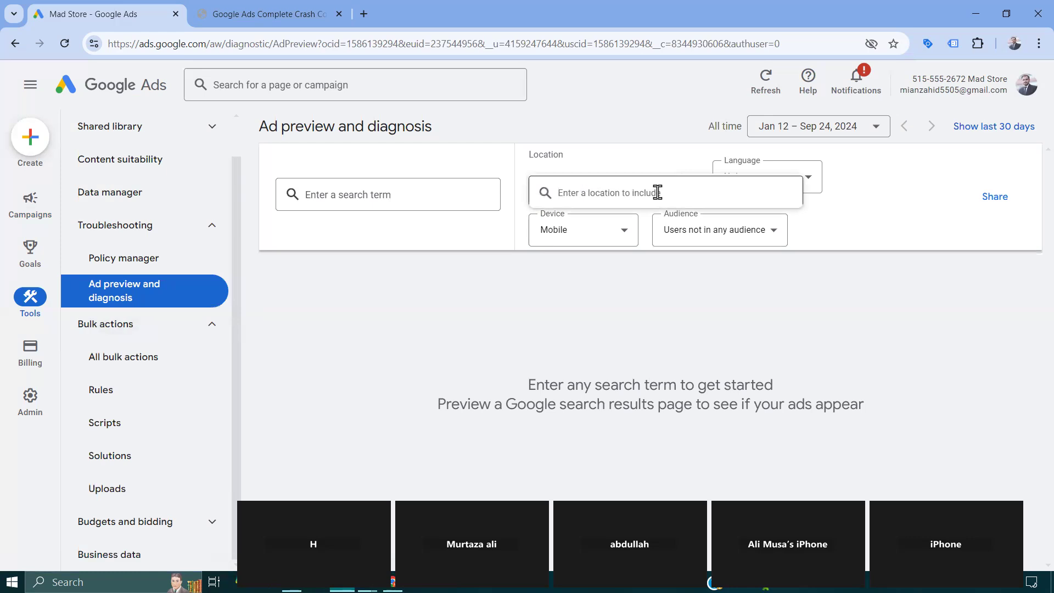
{"action": "type", "text": "paki"}
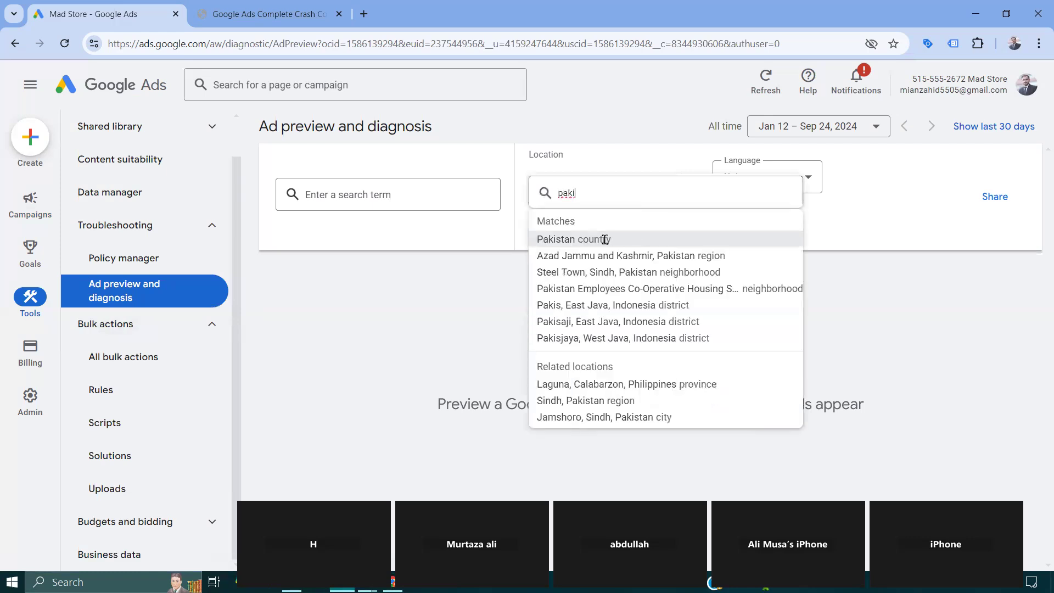
{"action": "left_click", "coordinate": [604, 240]}
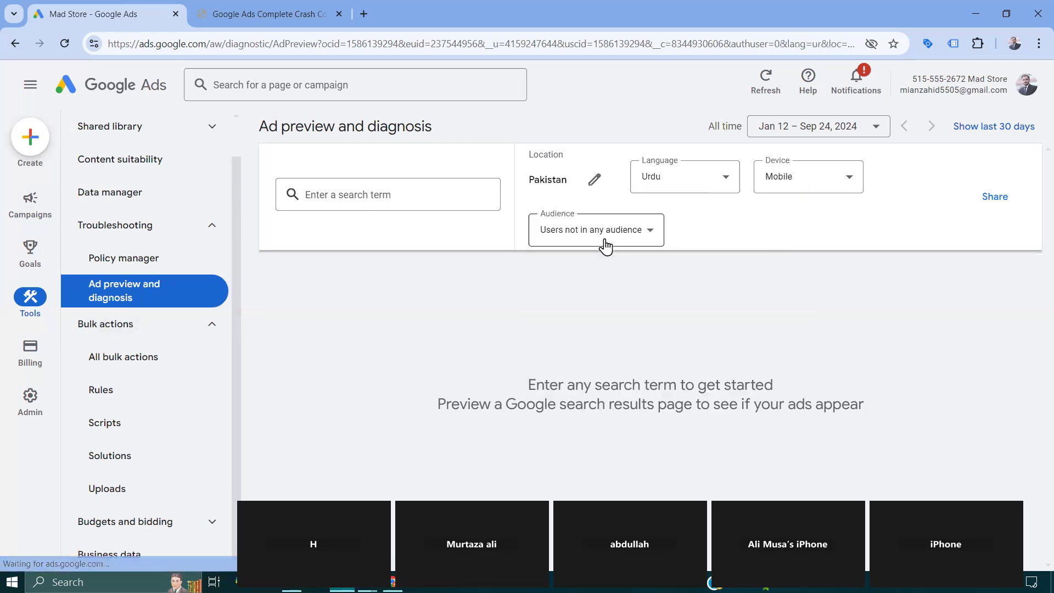
{"action": "left_click", "coordinate": [723, 189]}
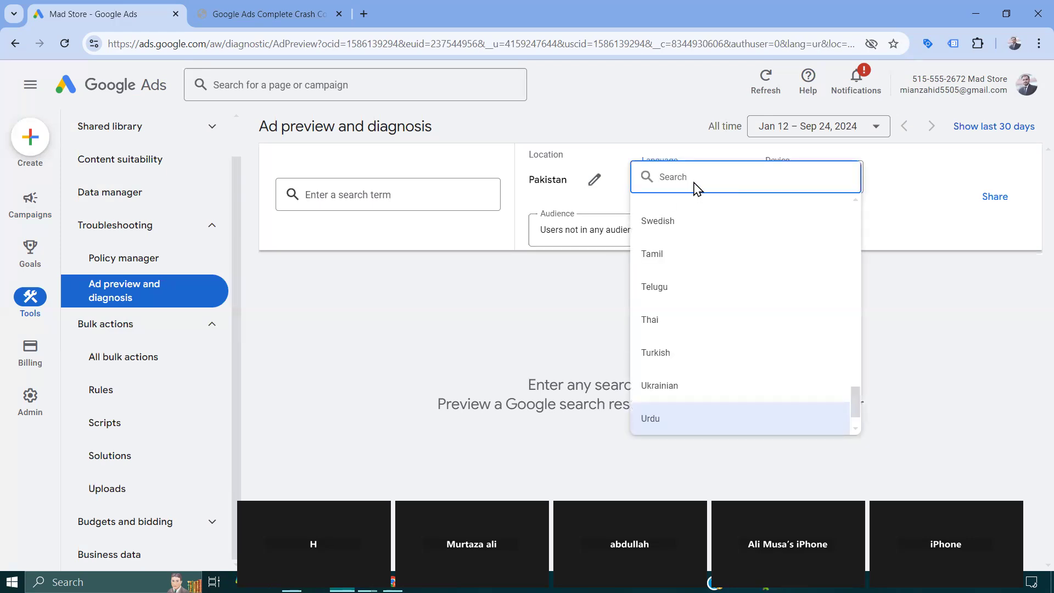
{"action": "type", "text": "en"}
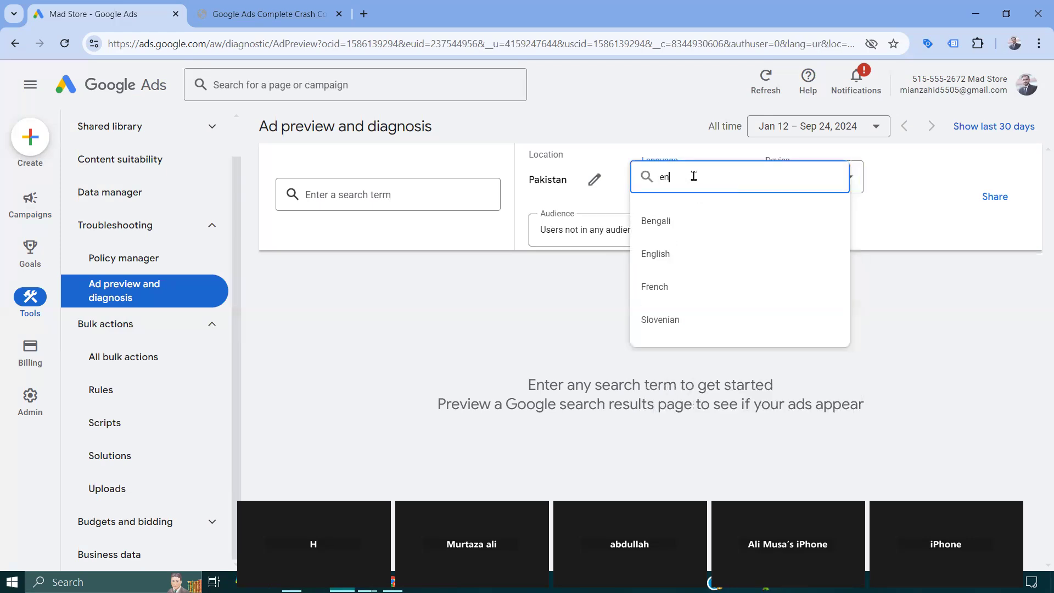
{"action": "left_click", "coordinate": [689, 255]}
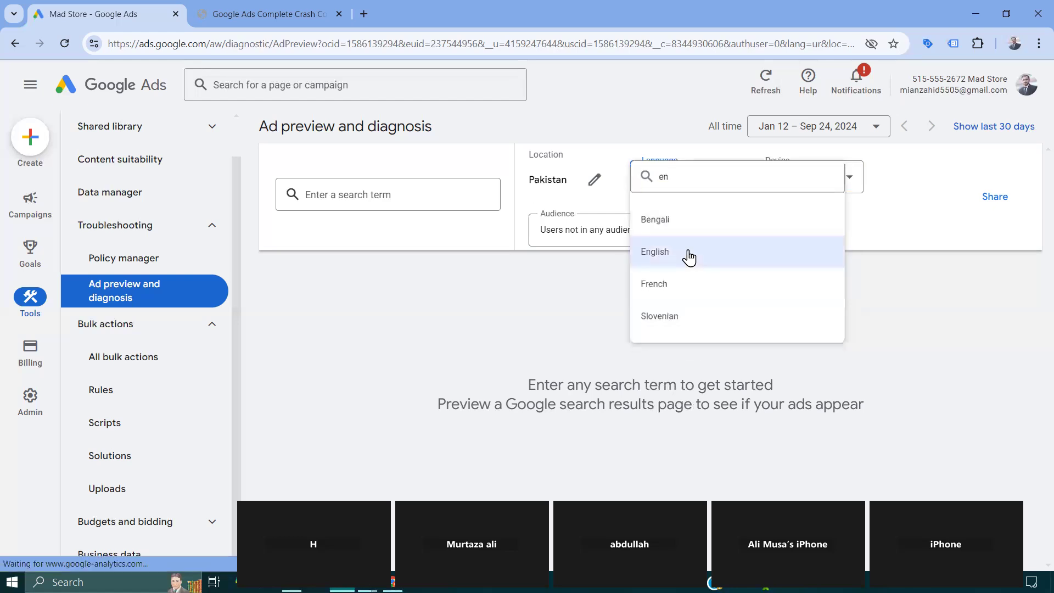
{"action": "left_click", "coordinate": [826, 183]}
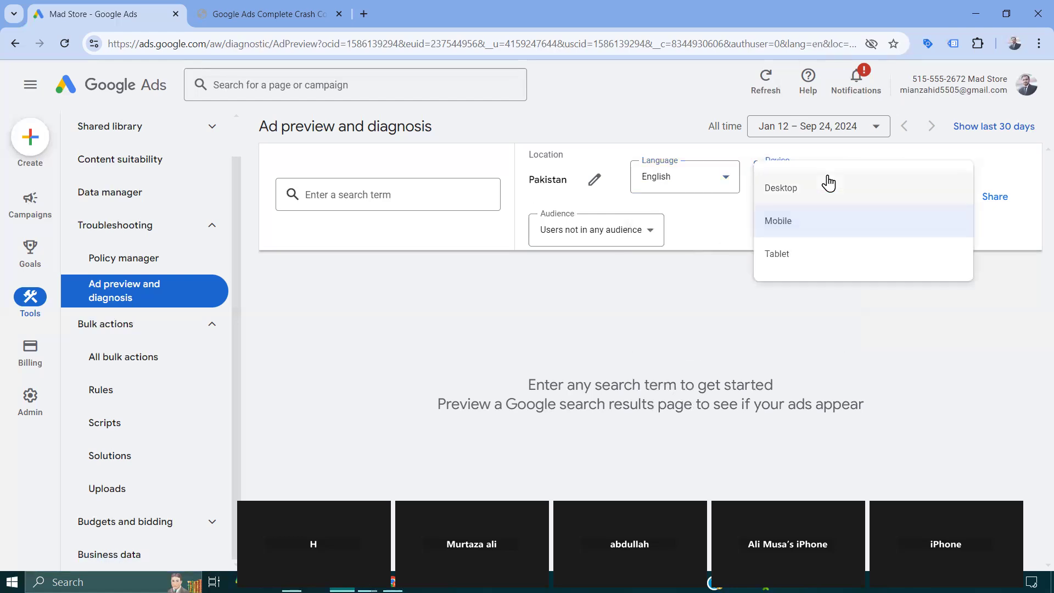
{"action": "left_click", "coordinate": [814, 197]}
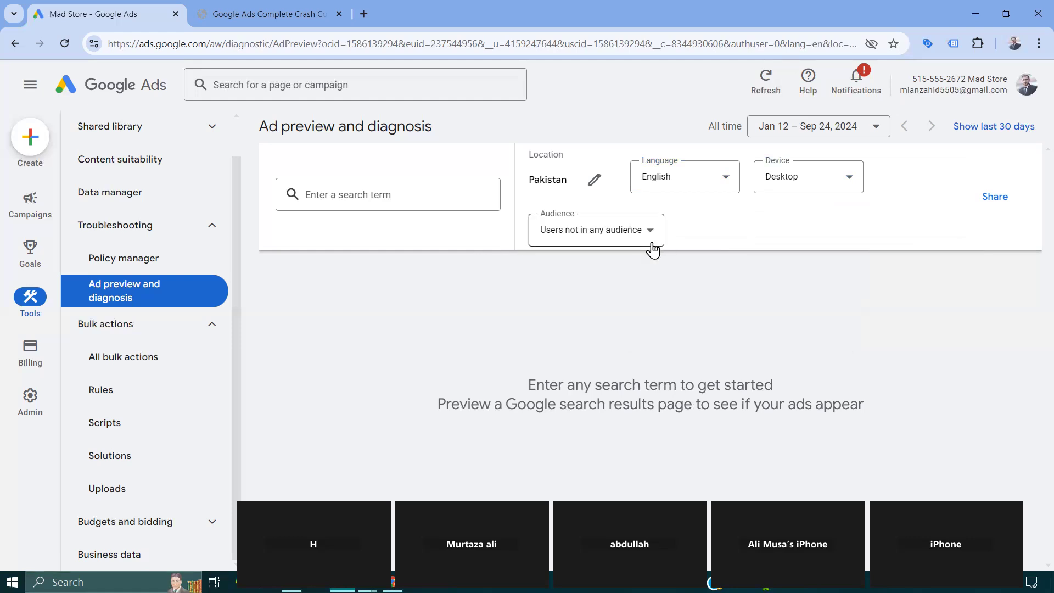
- Run the ad preview for the suggested search term "colours t shirts" and examine its diagnosis results and search results preview
{"action": "left_click", "coordinate": [414, 193]}
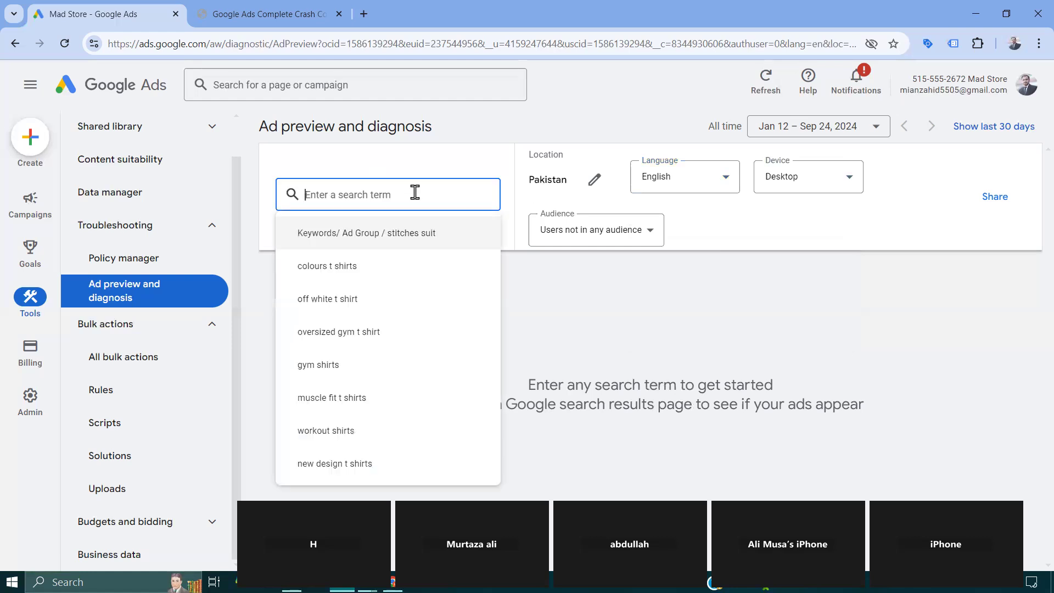
{"action": "left_click", "coordinate": [354, 268]}
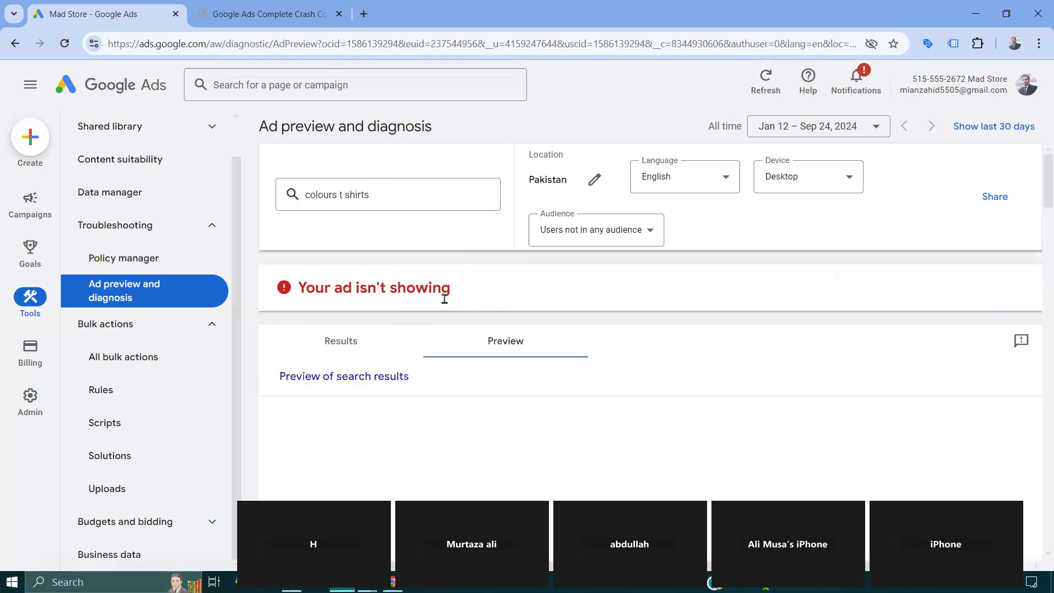
{"action": "left_click", "coordinate": [348, 344]}
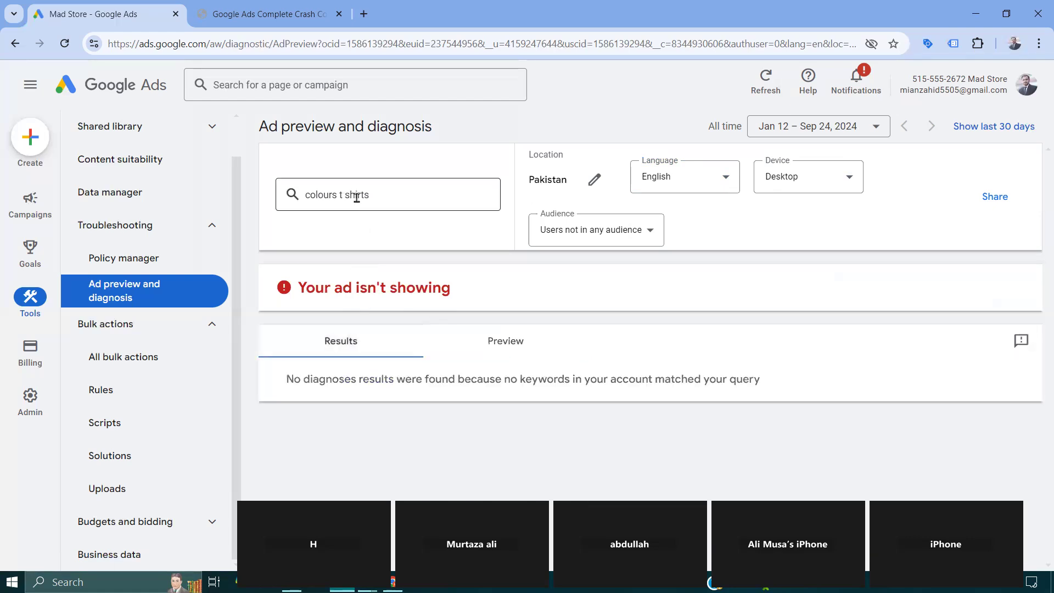
{"action": "left_click", "coordinate": [516, 349]}
{"action": "scroll", "coordinate": [516, 345], "scroll_direction": "down", "scroll_amount": 8}
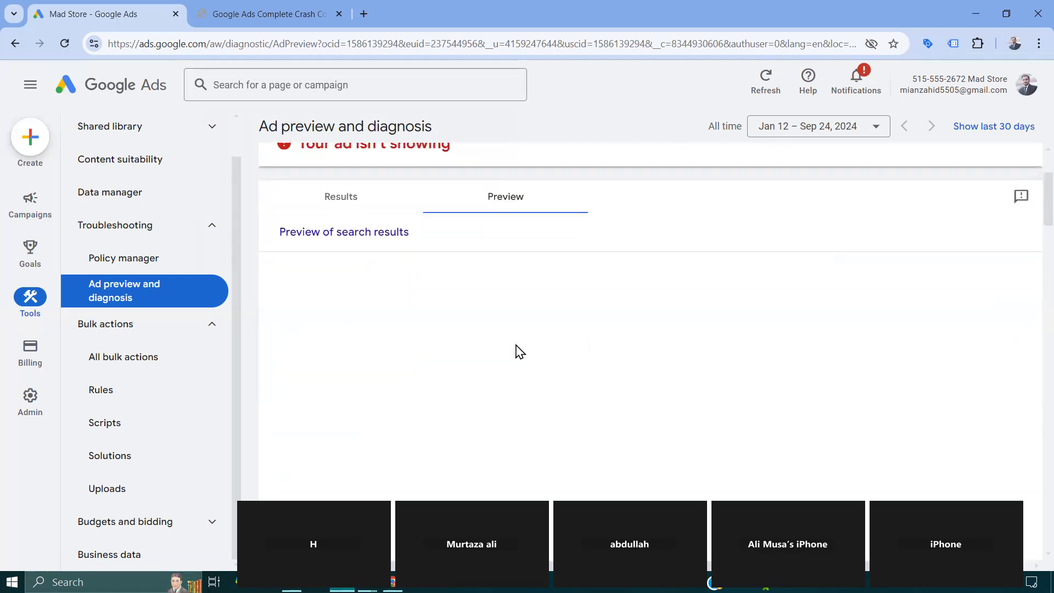
{"action": "scroll", "coordinate": [516, 345], "scroll_direction": "up", "scroll_amount": 2}
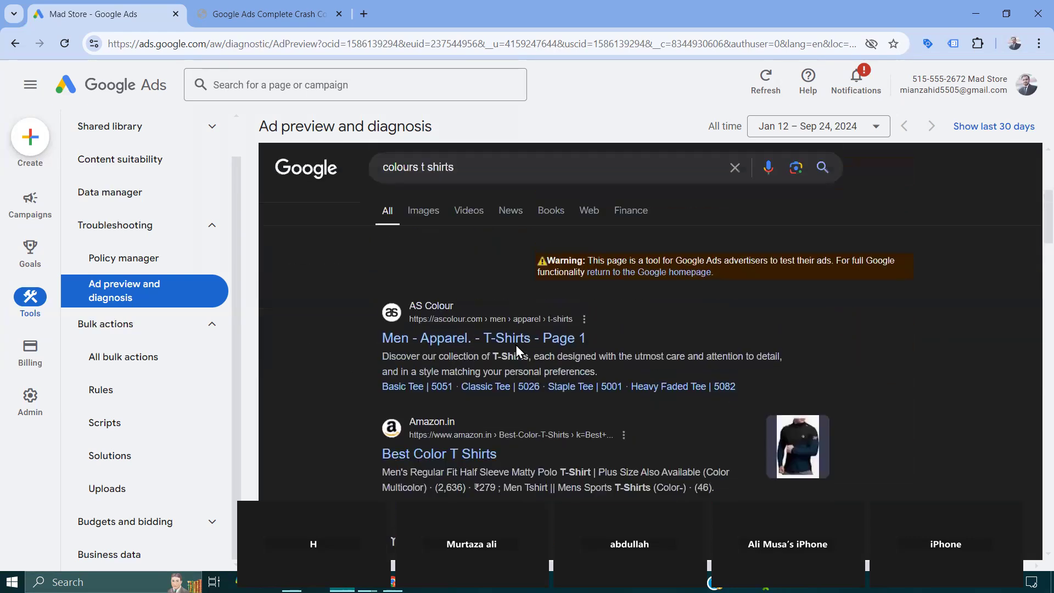
{"action": "scroll", "coordinate": [460, 265], "scroll_direction": "up", "scroll_amount": 5}
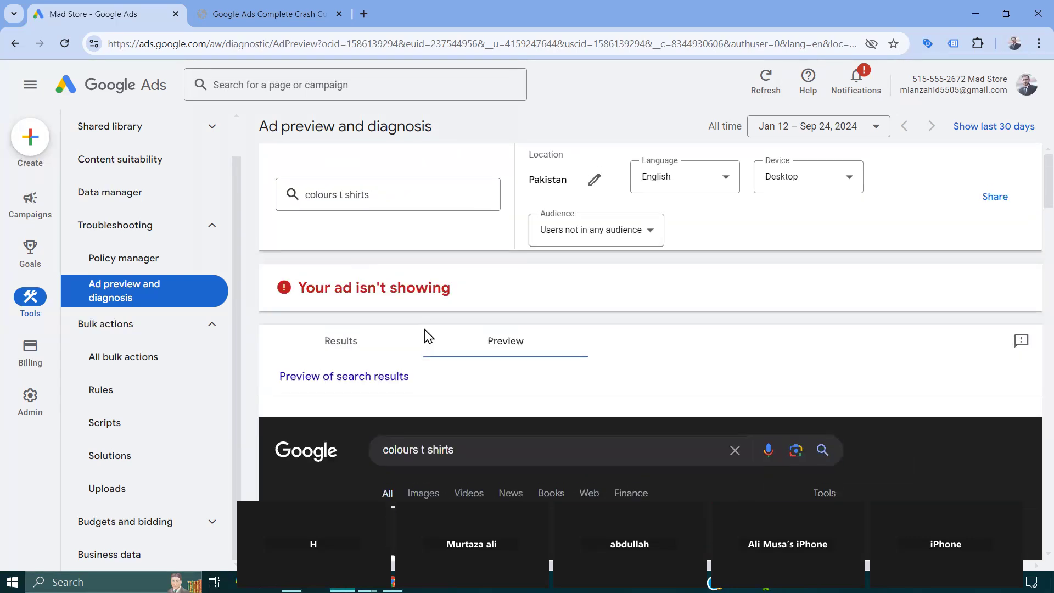
{"action": "scroll", "coordinate": [549, 371], "scroll_direction": "down", "scroll_amount": 3}
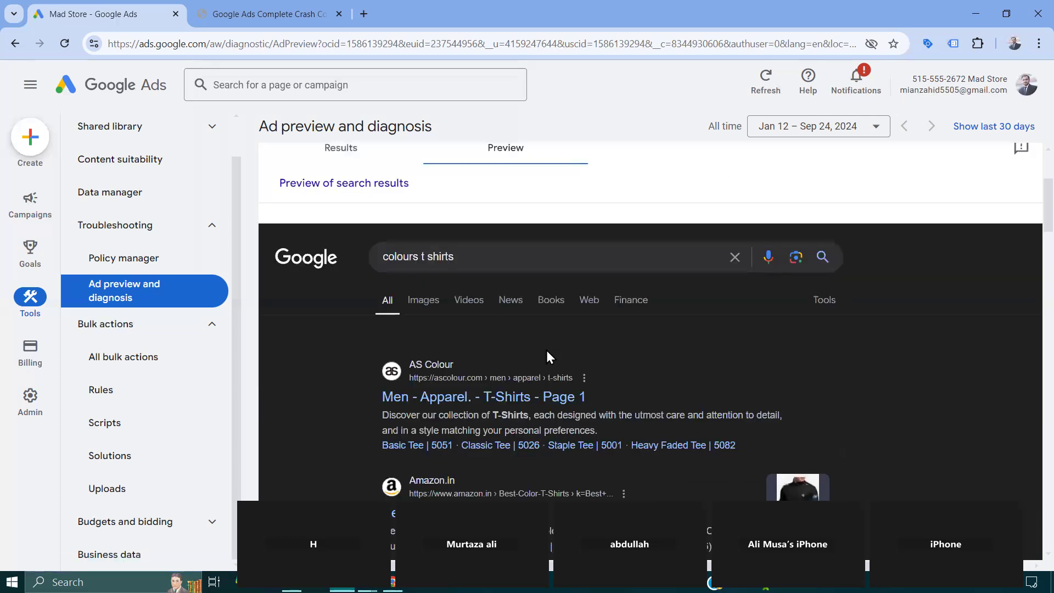
{"action": "scroll", "coordinate": [428, 405], "scroll_direction": "up", "scroll_amount": 3}
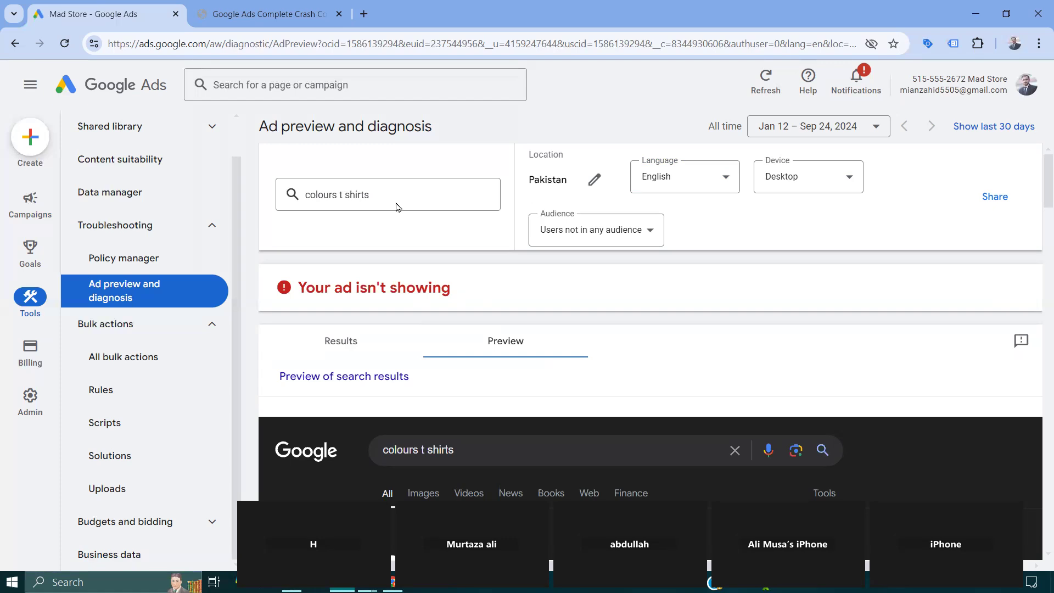
{"action": "left_click", "coordinate": [364, 341]}
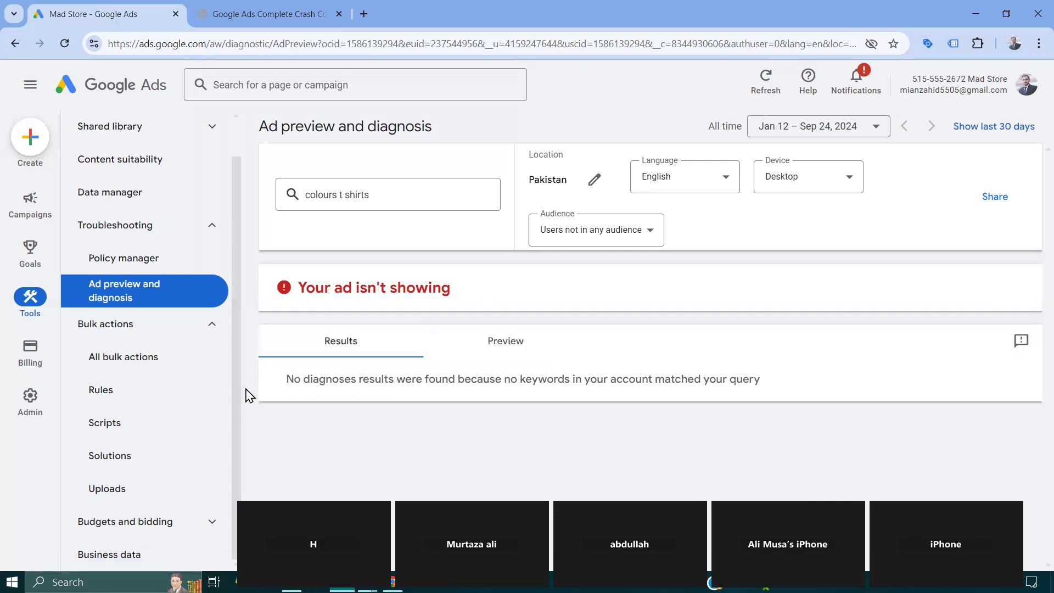
- Collapse the bulk actions group and open the connected products in the Data manager
{"action": "left_click", "coordinate": [212, 325]}
{"action": "left_click", "coordinate": [121, 236]}
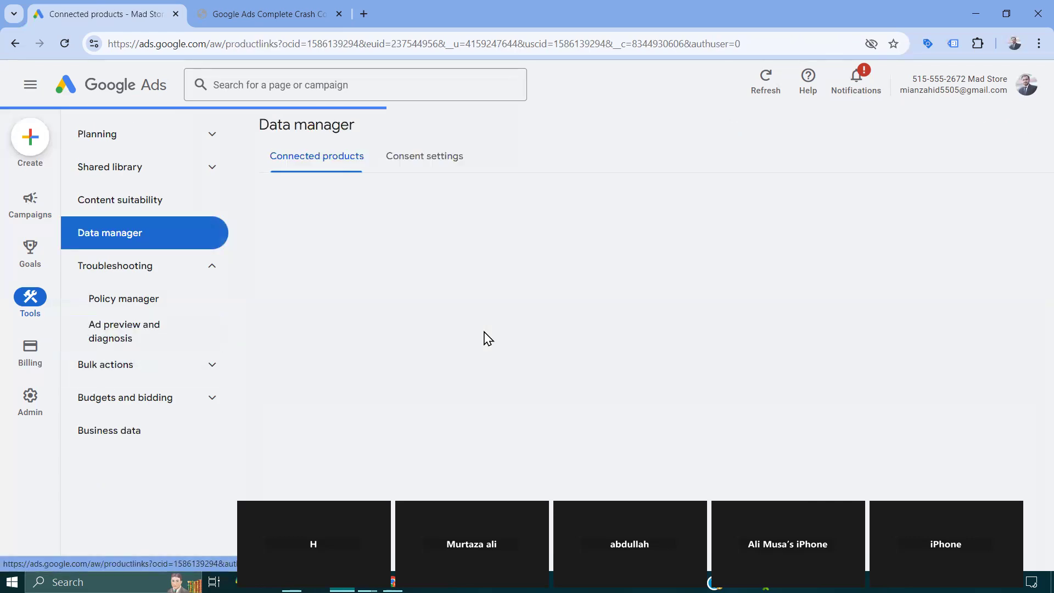